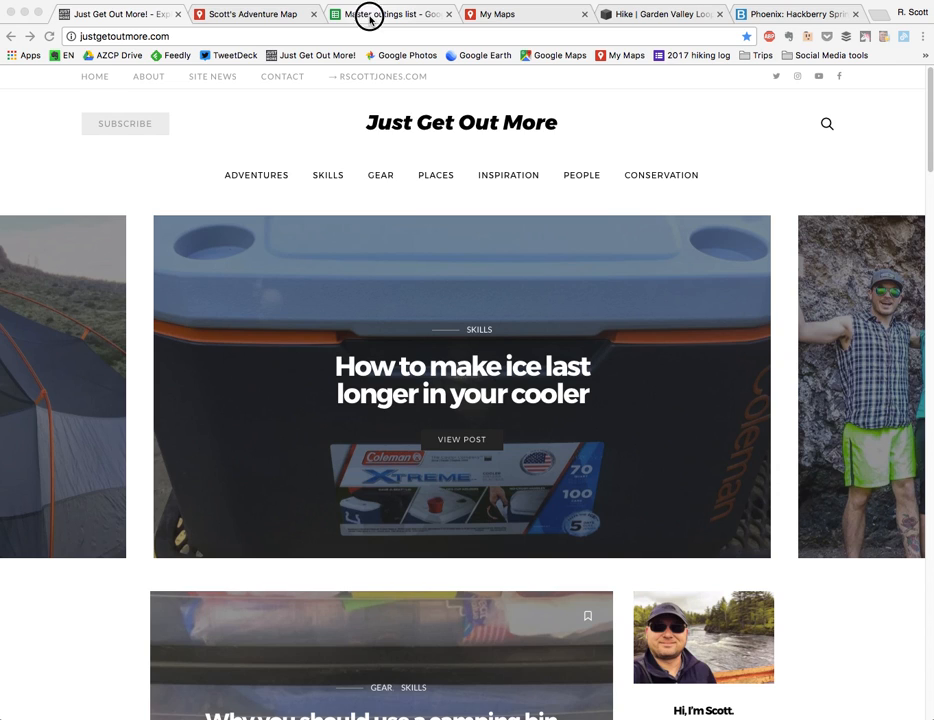
# Switch to the Master outings list spreadsheet and browse the outings, types and links on the Master list sheet.
pyautogui.click(369, 17)
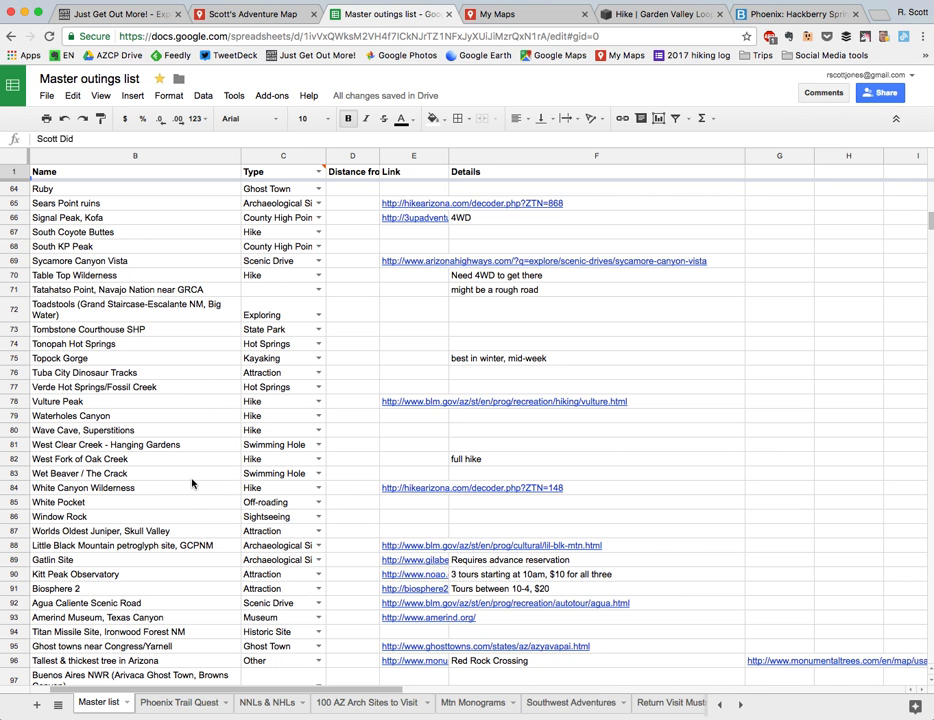
pyautogui.scroll(-10, 192, 484)
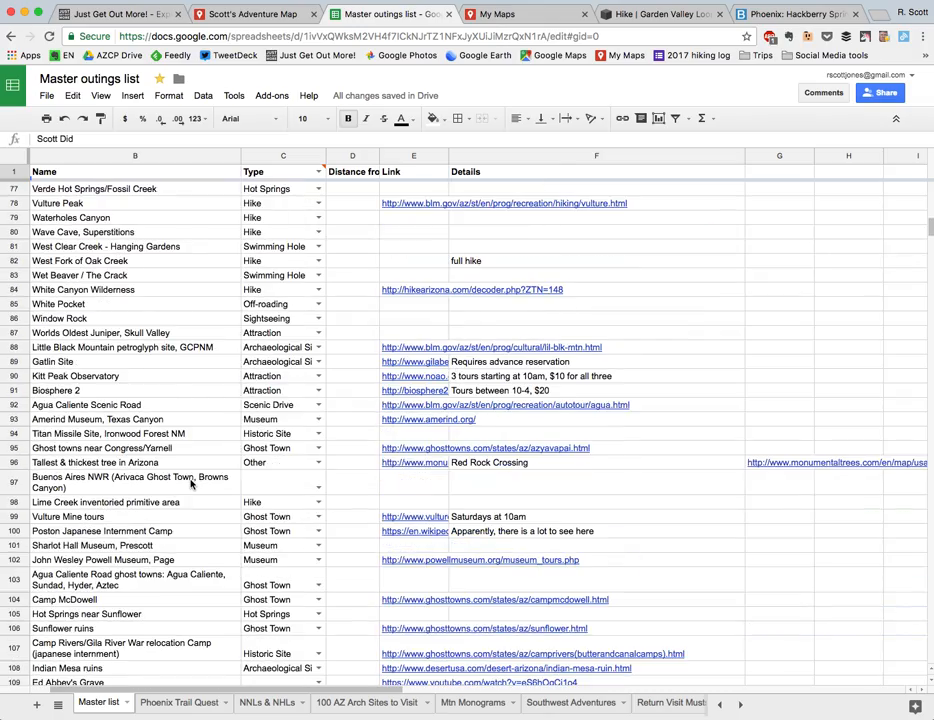
pyautogui.scroll(15, 192, 484)
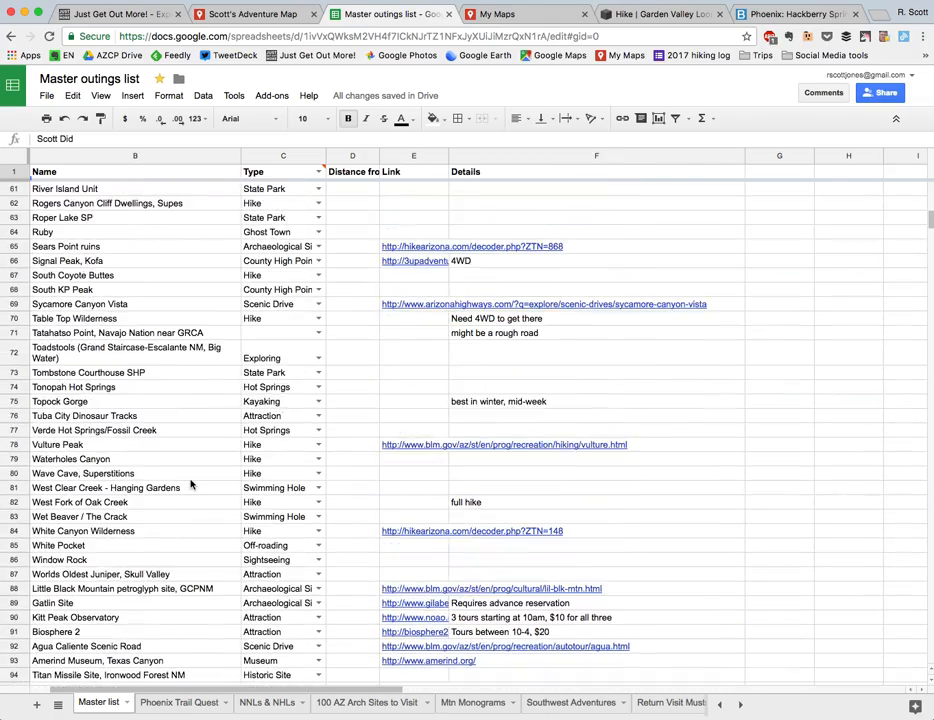
pyautogui.scroll(-20, 192, 484)
pyautogui.scroll(2, 192, 484)
pyautogui.scroll(3, 192, 484)
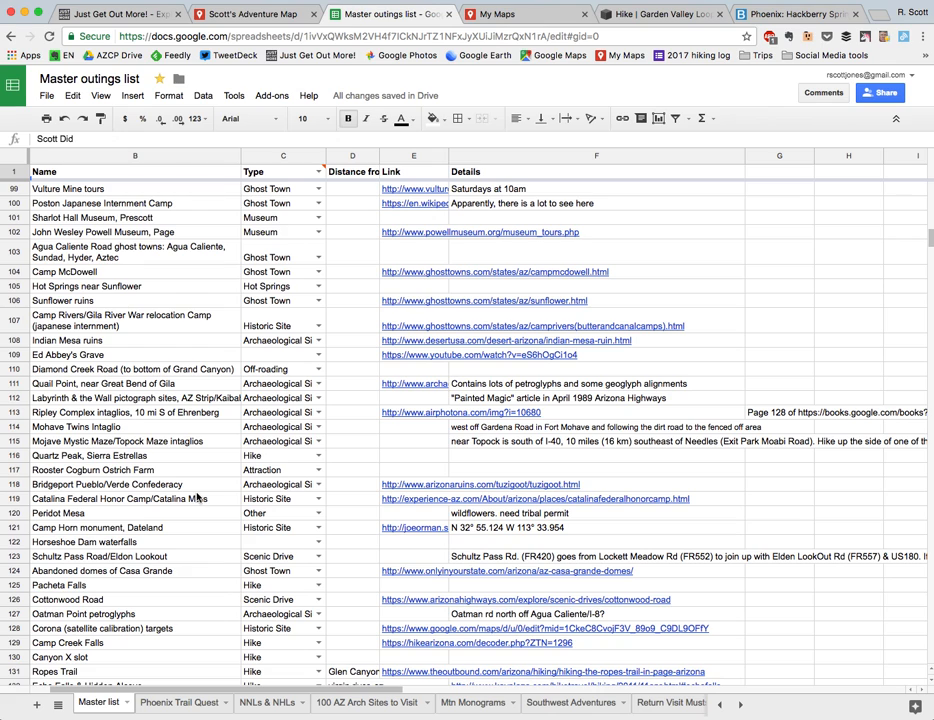
# View the Phoenix Trail Quest sheet and skim its trail locations, names, lengths and elevations.
pyautogui.click(180, 702)
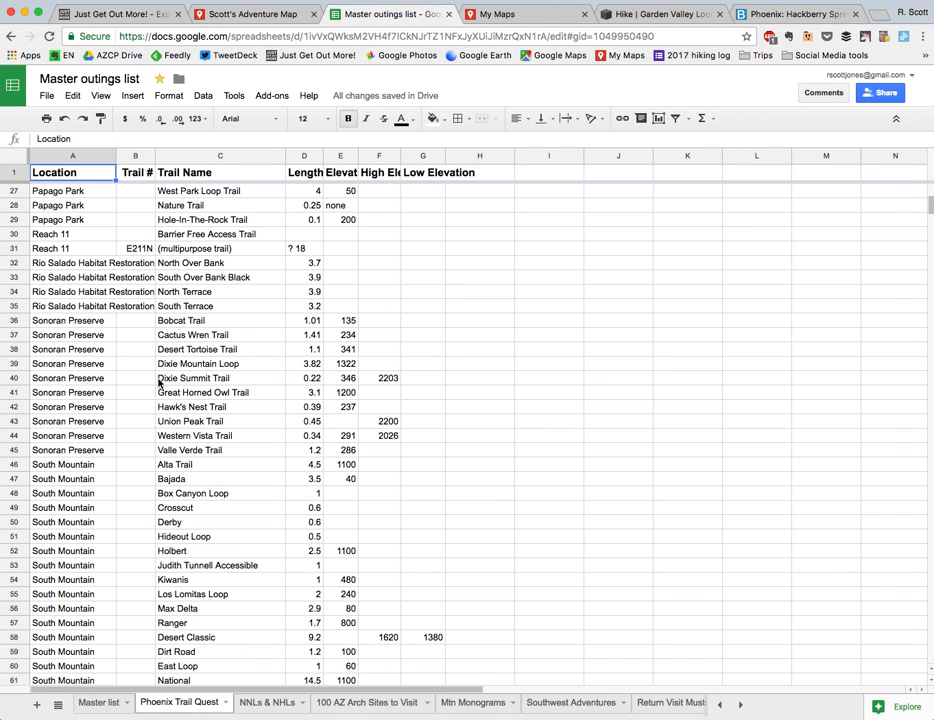
pyautogui.scroll(-5, 195, 478)
pyautogui.scroll(-6, 205, 495)
pyautogui.scroll(14, 260, 630)
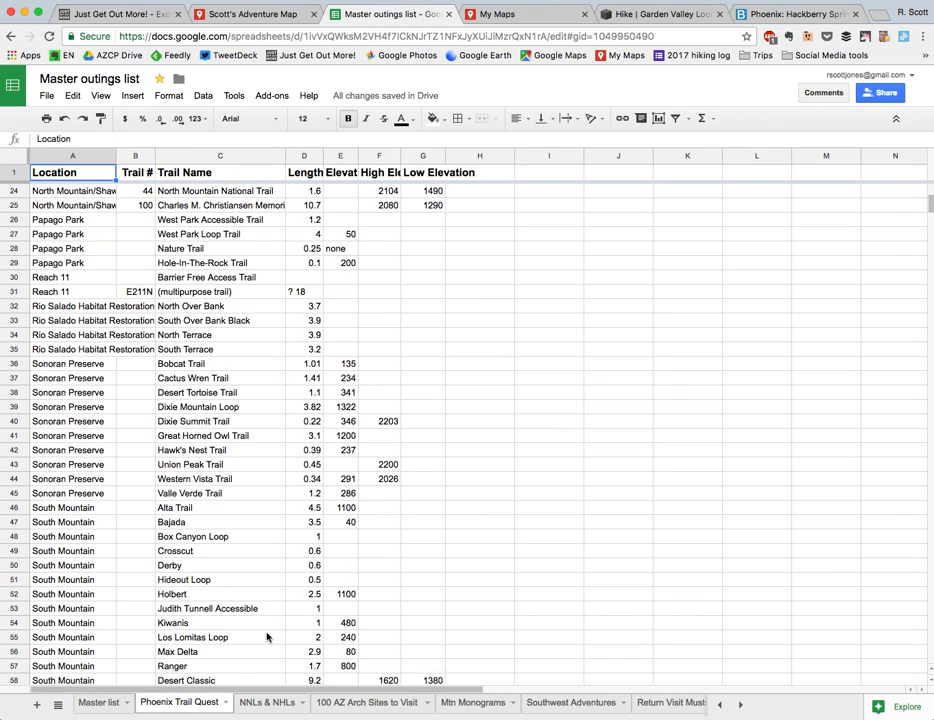
# View the NNLs & NHLs sheet and skim its listed landmarks.
pyautogui.click(272, 704)
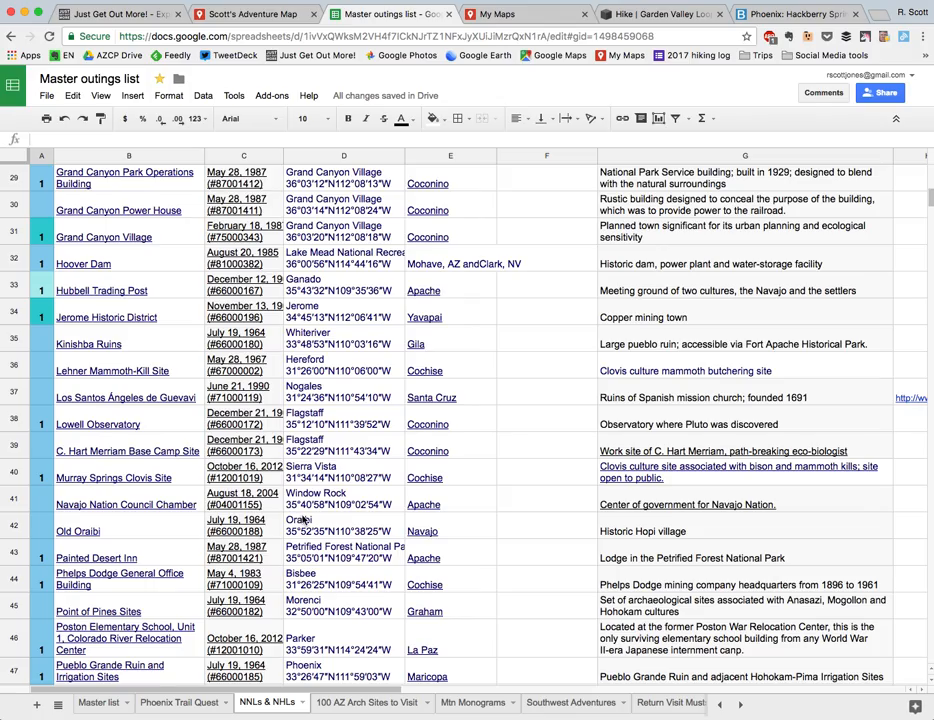
pyautogui.scroll(-10, 303, 519)
pyautogui.scroll(-5, 303, 519)
pyautogui.scroll(7, 325, 550)
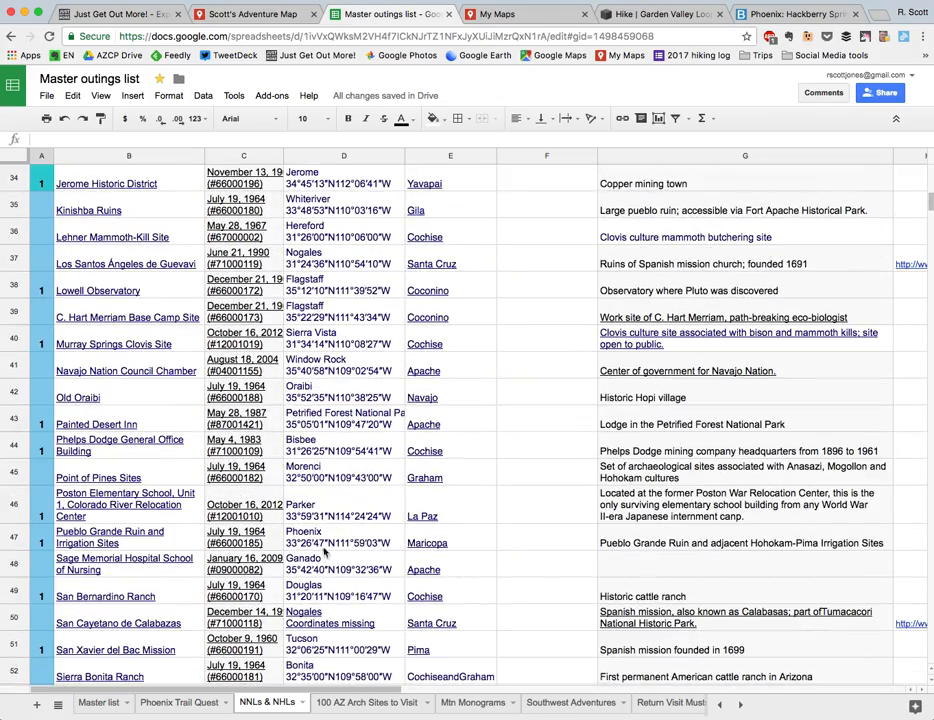
# Review the 100 AZ Arch Sites to Visit sheet and check which further sheets the workbook contains.
pyautogui.click(396, 706)
pyautogui.scroll(-5, 425, 611)
pyautogui.scroll(-8, 426, 527)
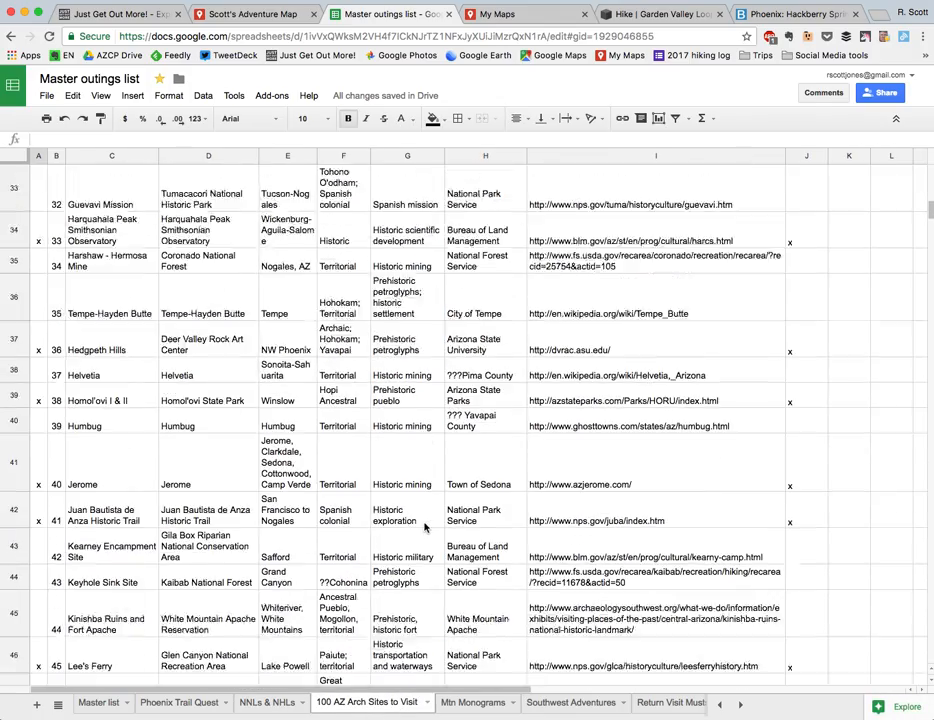
pyautogui.scroll(-3, 425, 527)
pyautogui.scroll(9, 425, 527)
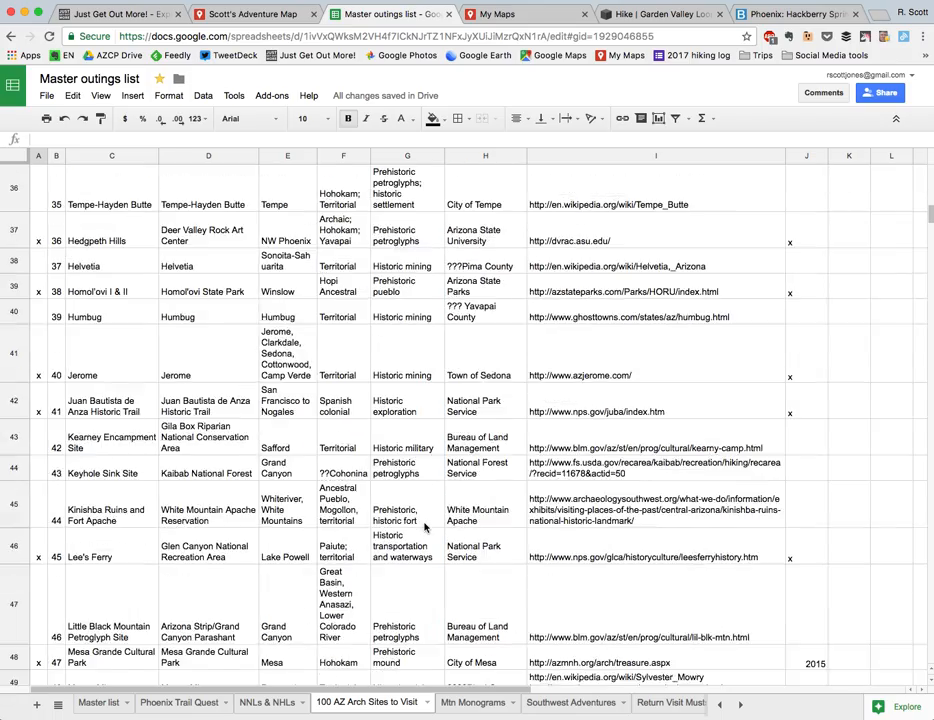
pyautogui.scroll(10, 345, 530)
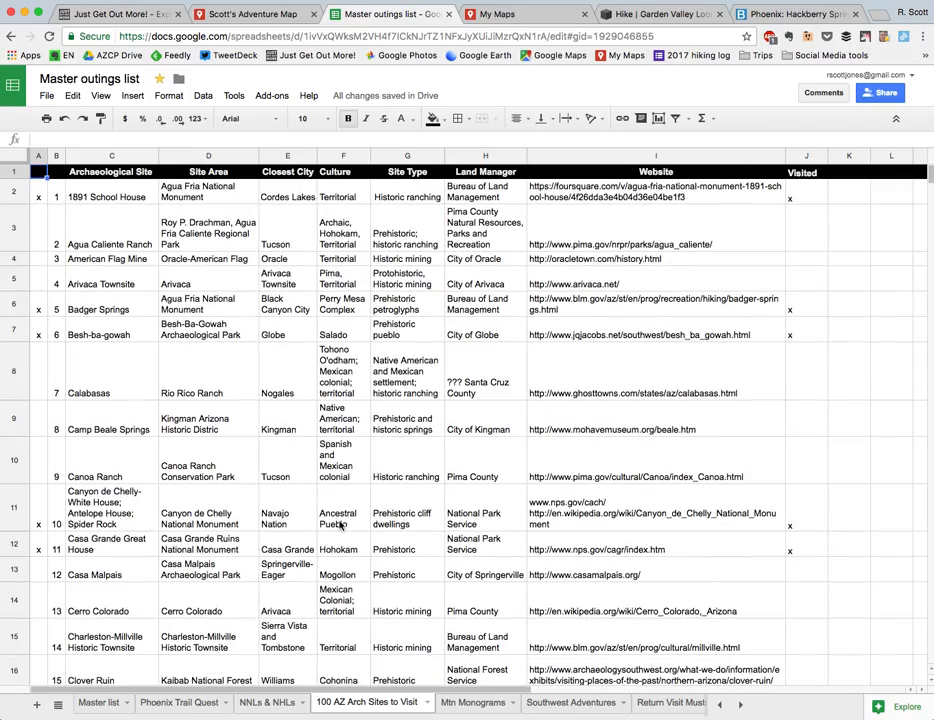
pyautogui.scroll(-5, 435, 461)
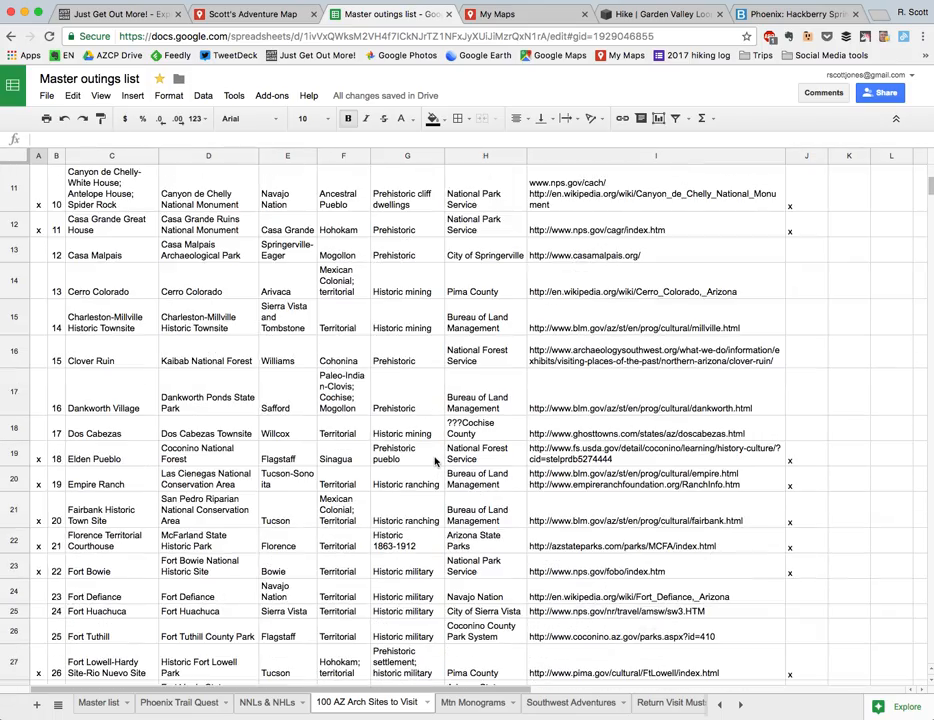
pyautogui.scroll(-3, 435, 461)
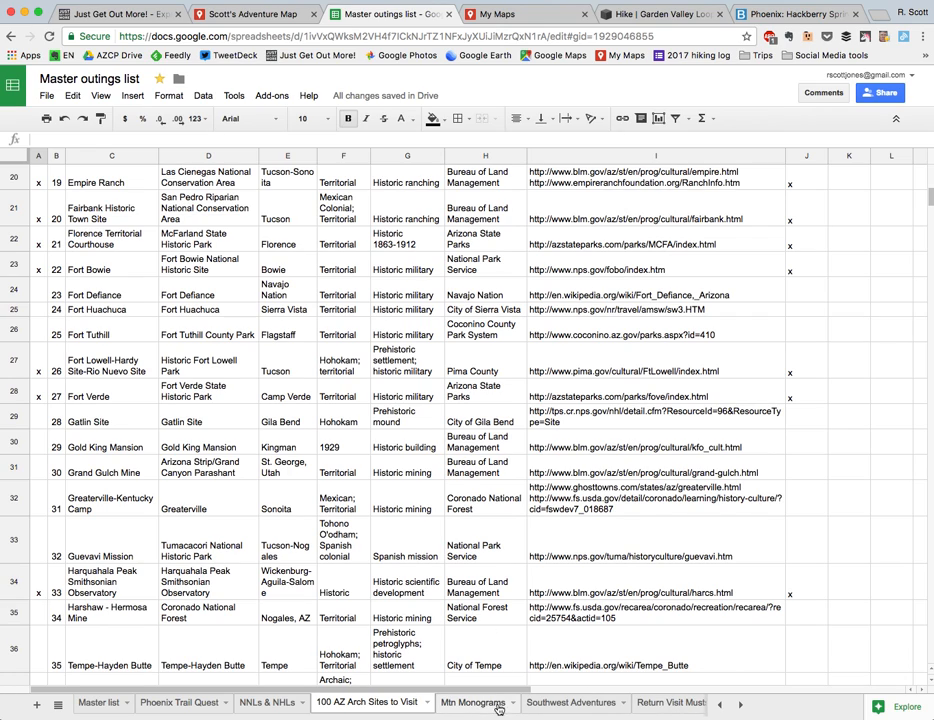
pyautogui.click(740, 706)
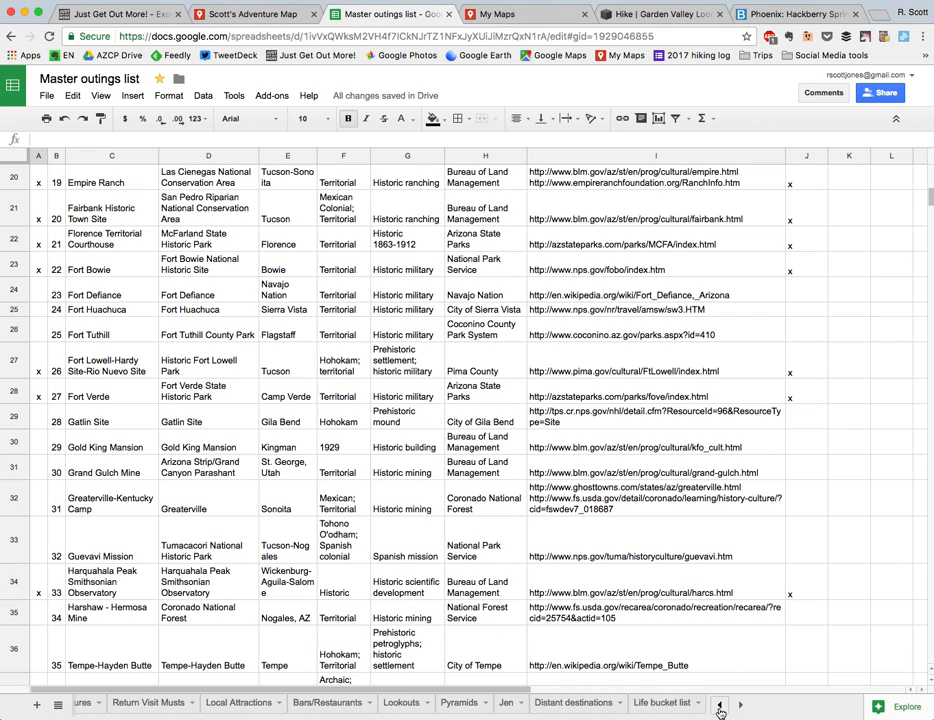
pyautogui.click(720, 706)
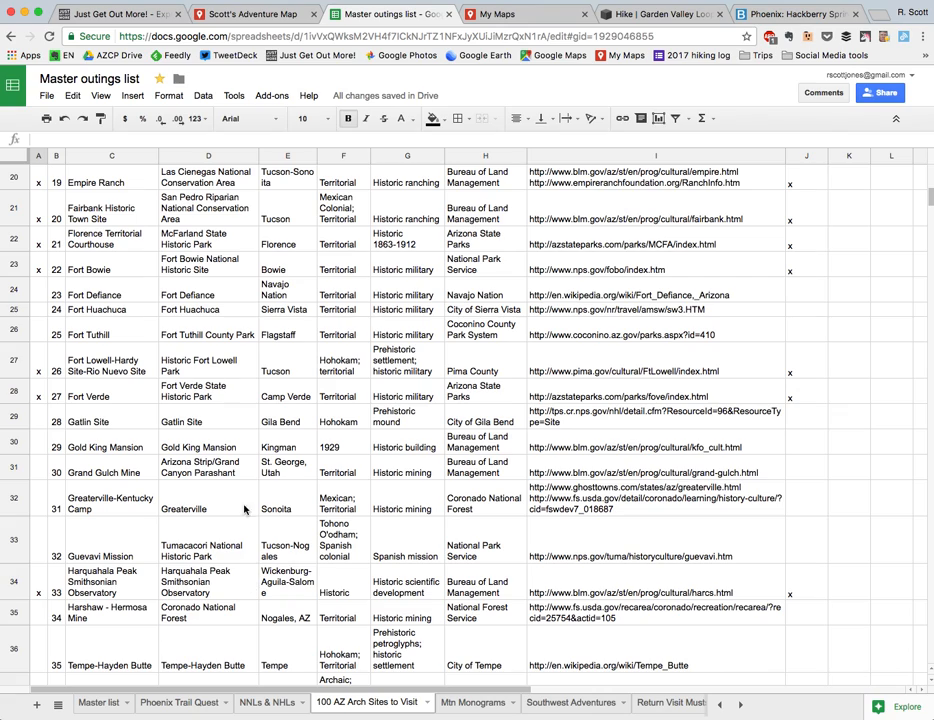
# Switch to the adventure map in Google My Maps and survey its markers around Phoenix.
pyautogui.click(265, 18)
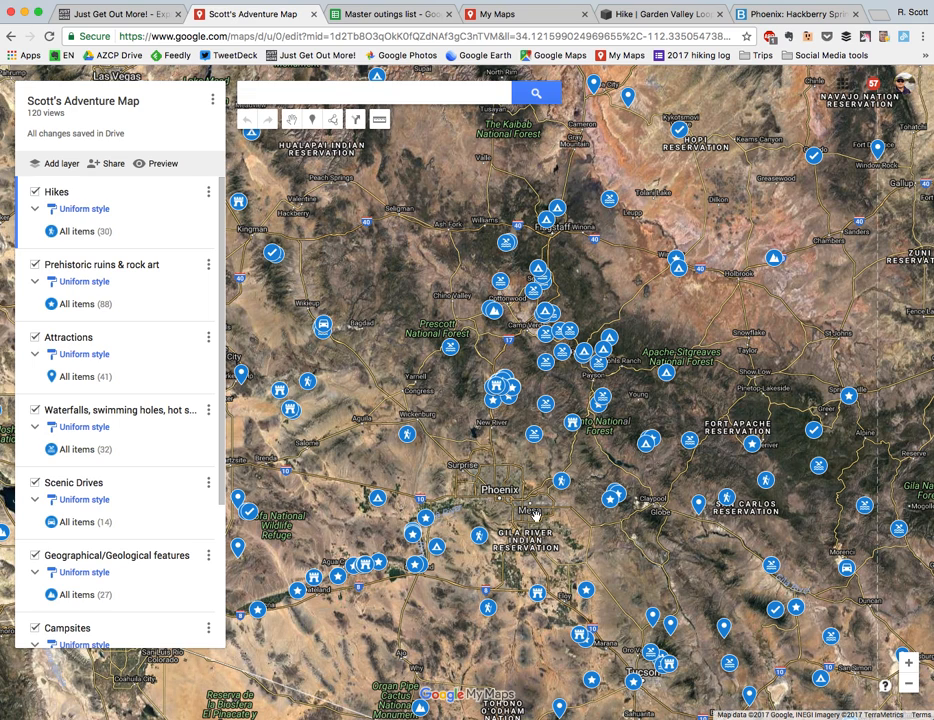
pyautogui.moveTo(532, 518); pyautogui.dragTo(529, 515)
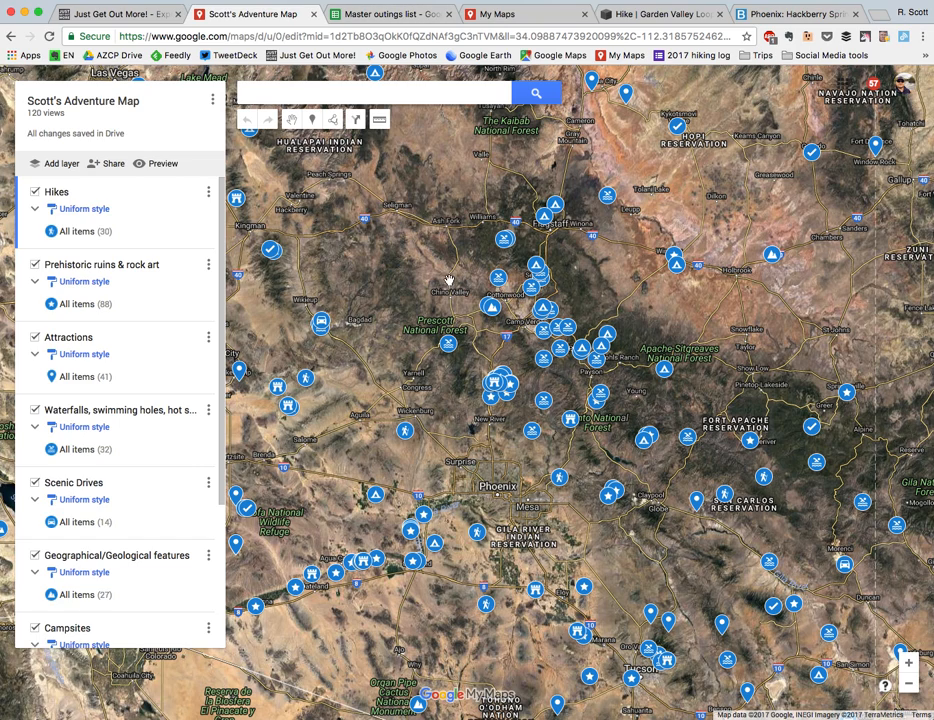
pyautogui.moveTo(611, 564); pyautogui.dragTo(680, 541)
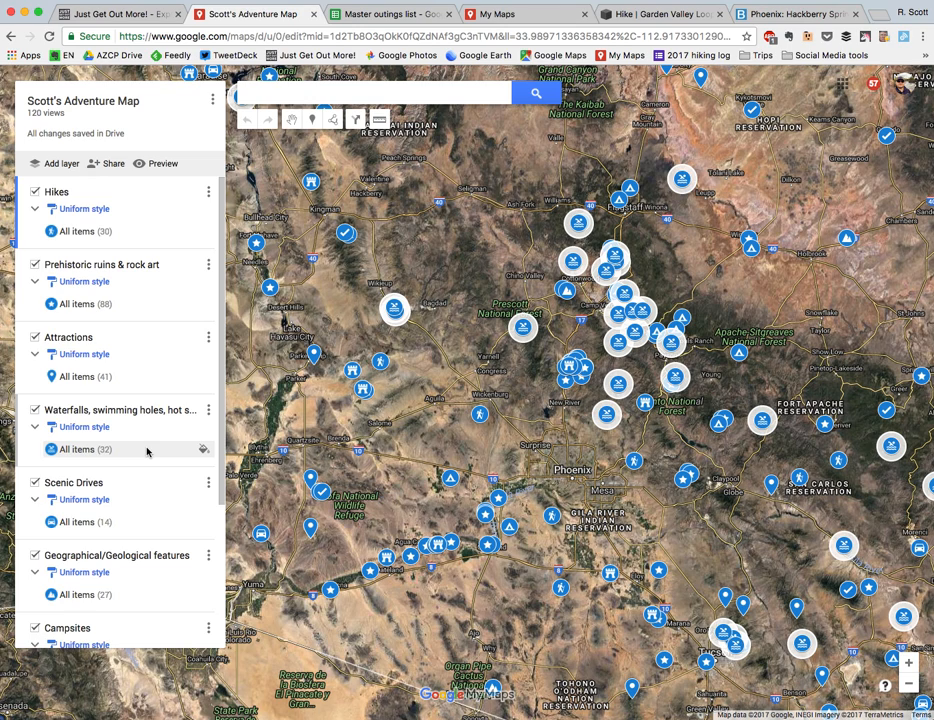
# Look through the map's category layers down to Quests and examine their markers across Arizona and the neighbouring states.
pyautogui.scroll(-1, 142, 478)
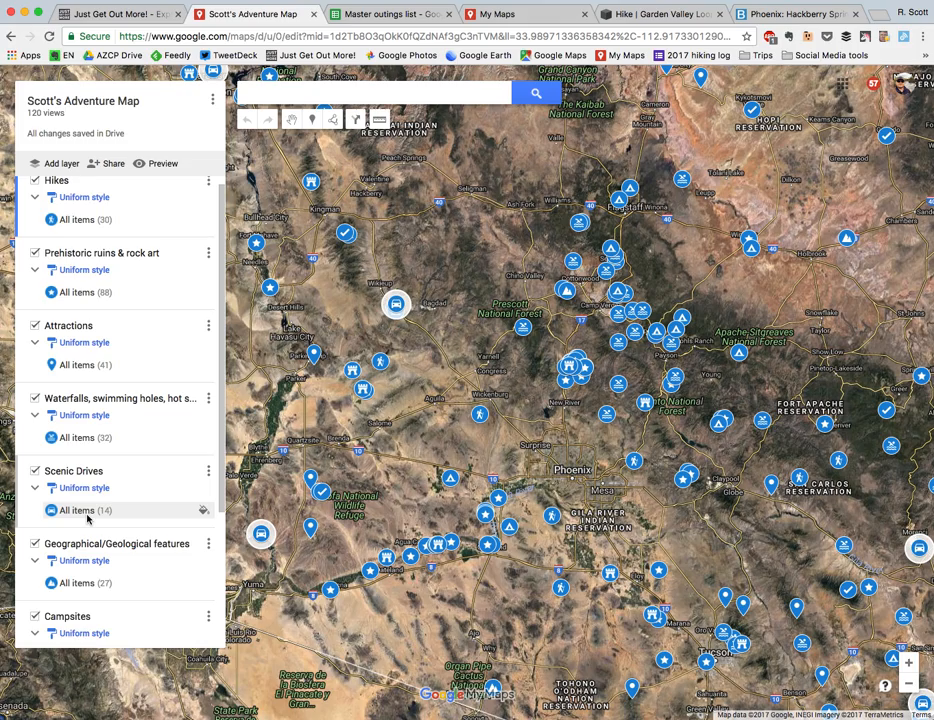
pyautogui.click(908, 683)
pyautogui.moveTo(581, 323); pyautogui.dragTo(581, 368)
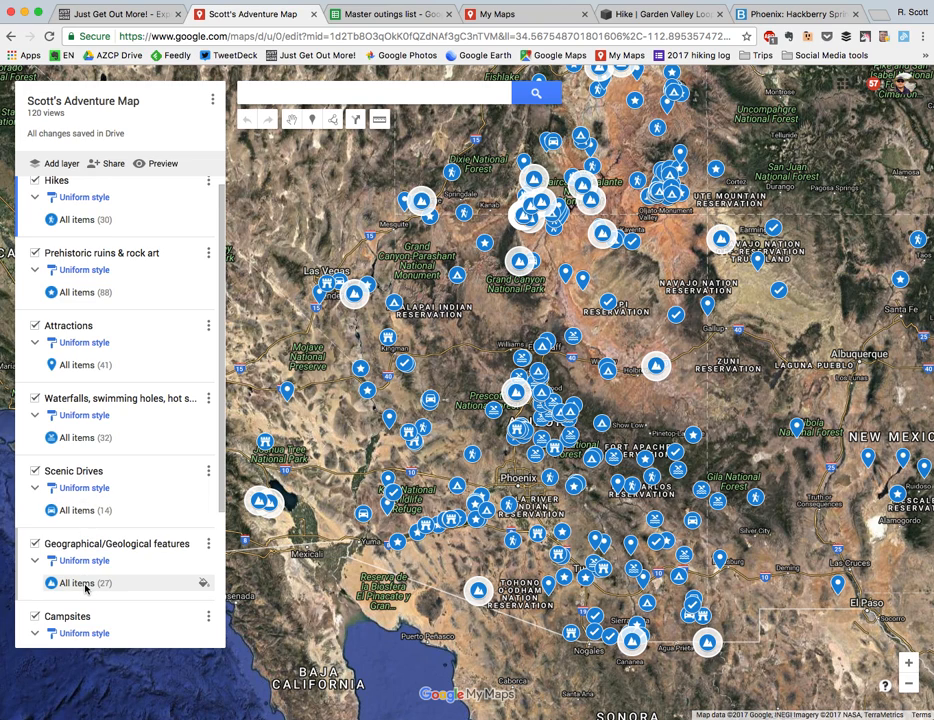
pyautogui.scroll(-2, 86, 588)
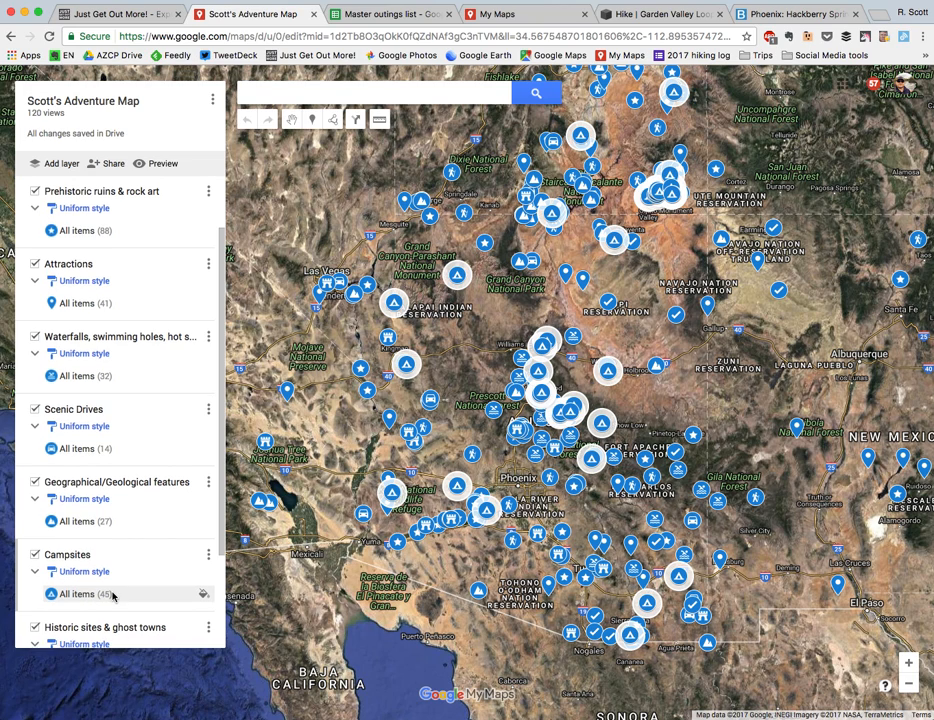
pyautogui.scroll(-1, 112, 594)
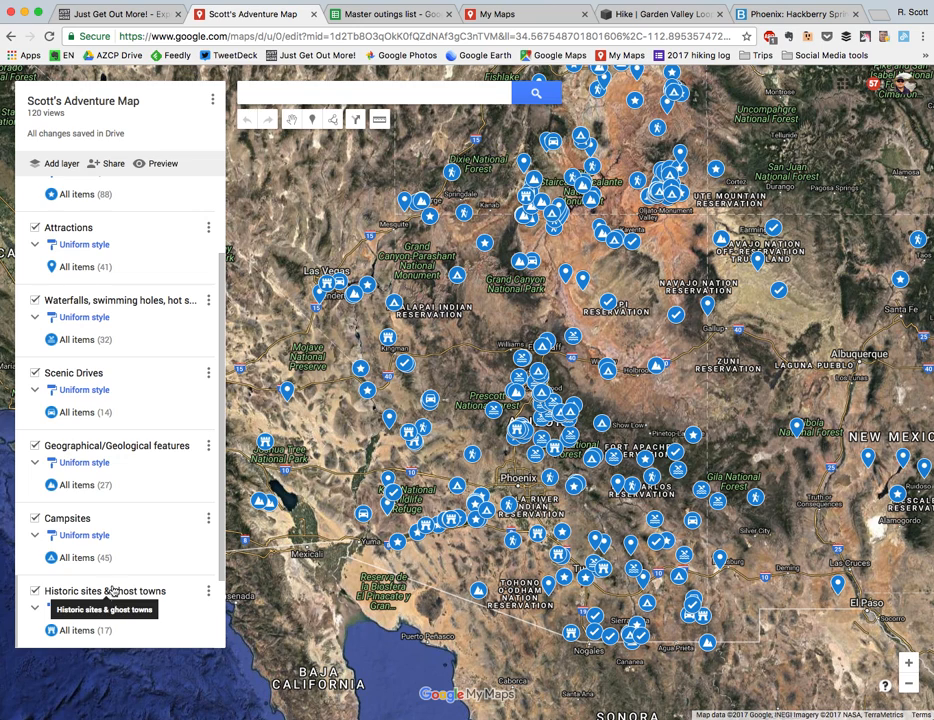
pyautogui.scroll(-1, 130, 592)
pyautogui.scroll(-2, 116, 617)
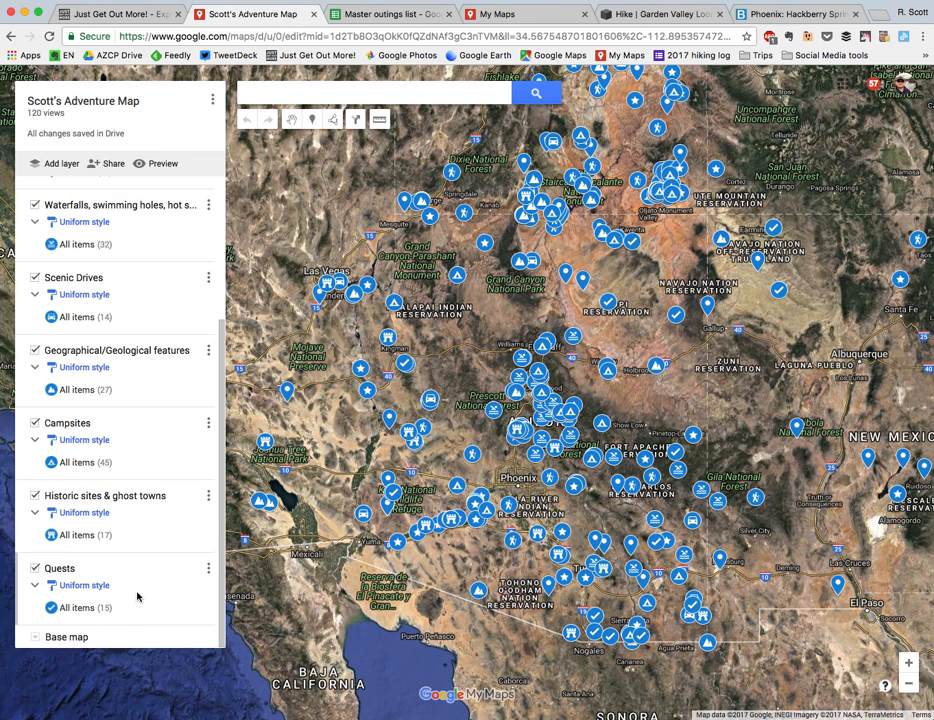
pyautogui.scroll(5, 137, 597)
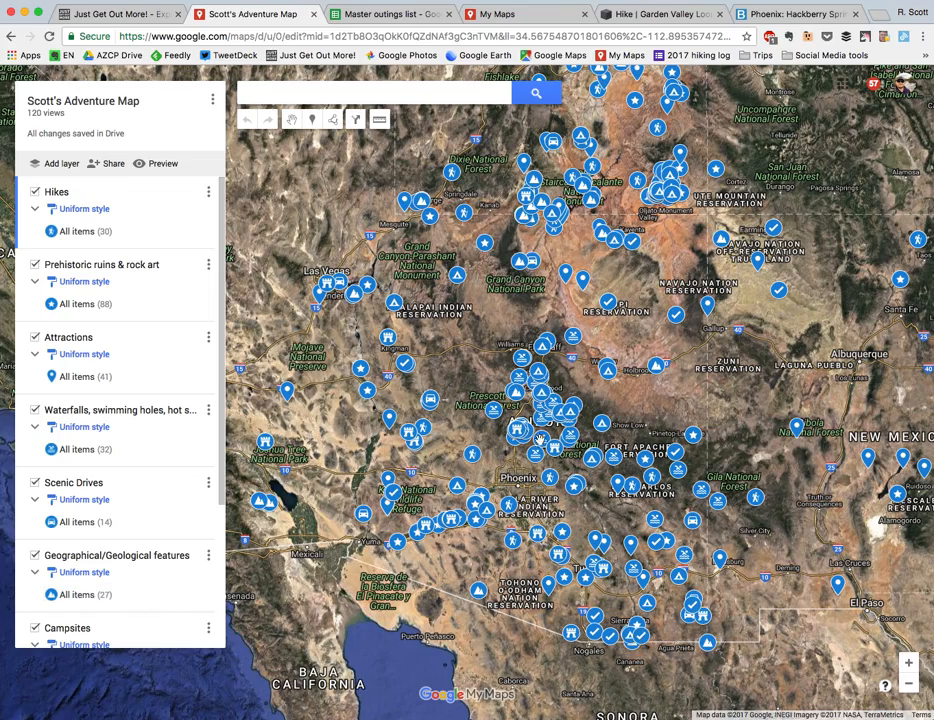
# Inspect the Swansea and Camp Bouse historic-site markers and the nearby hike marker west of Wickenburg.
pyautogui.scroll(1, 477, 408)
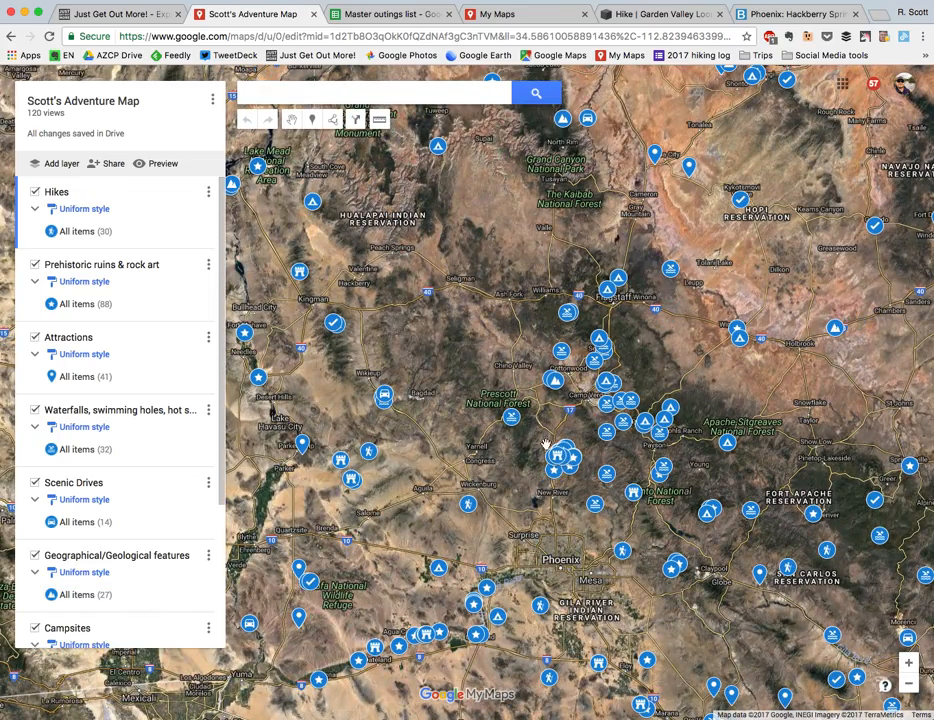
pyautogui.moveTo(529, 513); pyautogui.dragTo(471, 434)
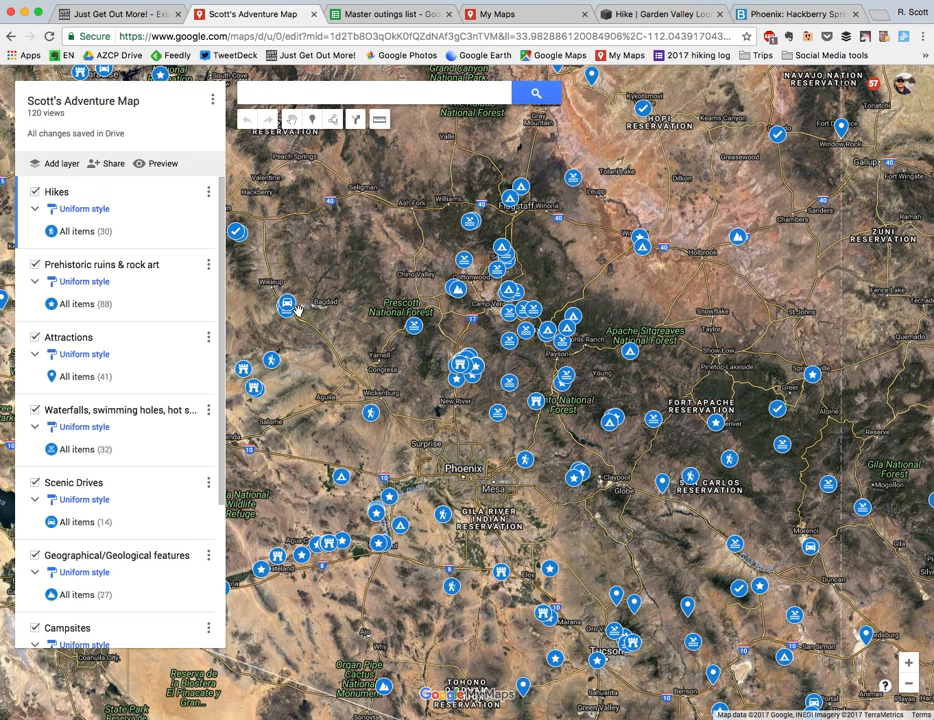
pyautogui.moveTo(315, 316); pyautogui.dragTo(455, 329)
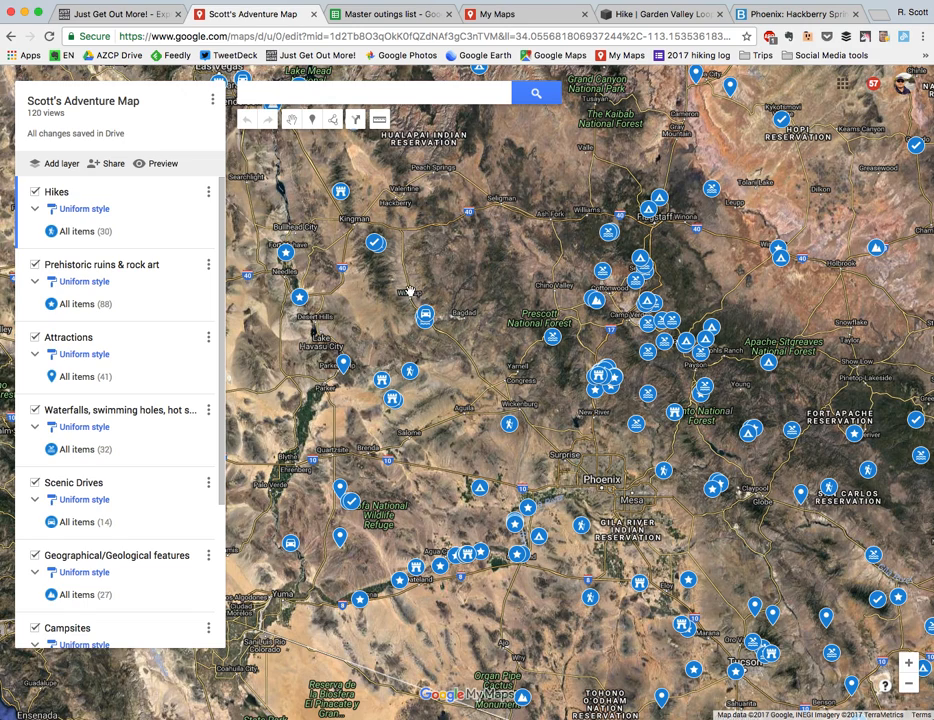
pyautogui.click(383, 380)
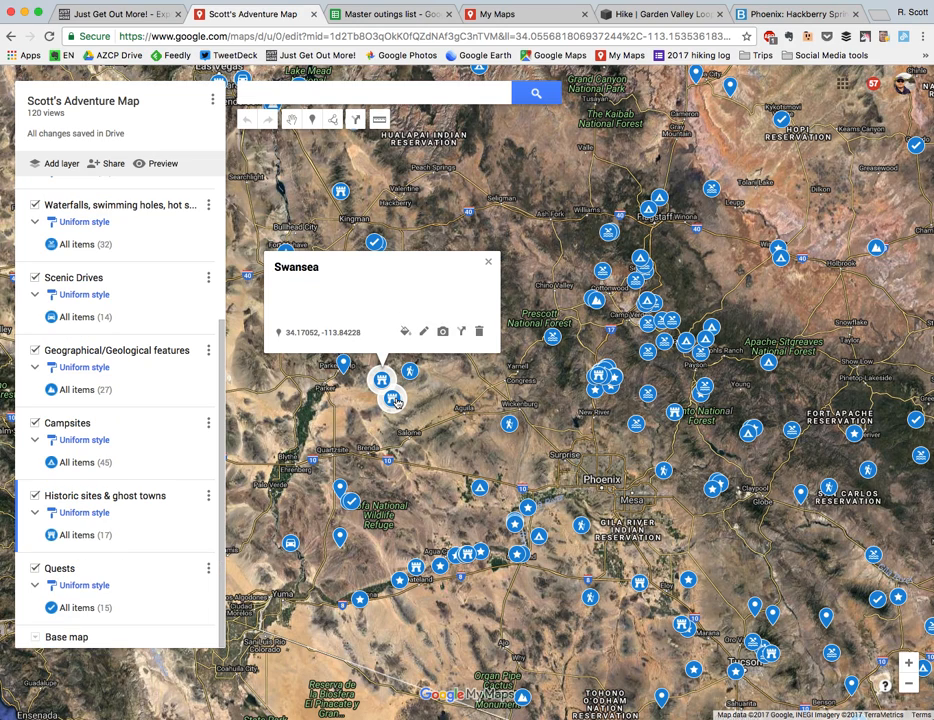
pyautogui.click(394, 399)
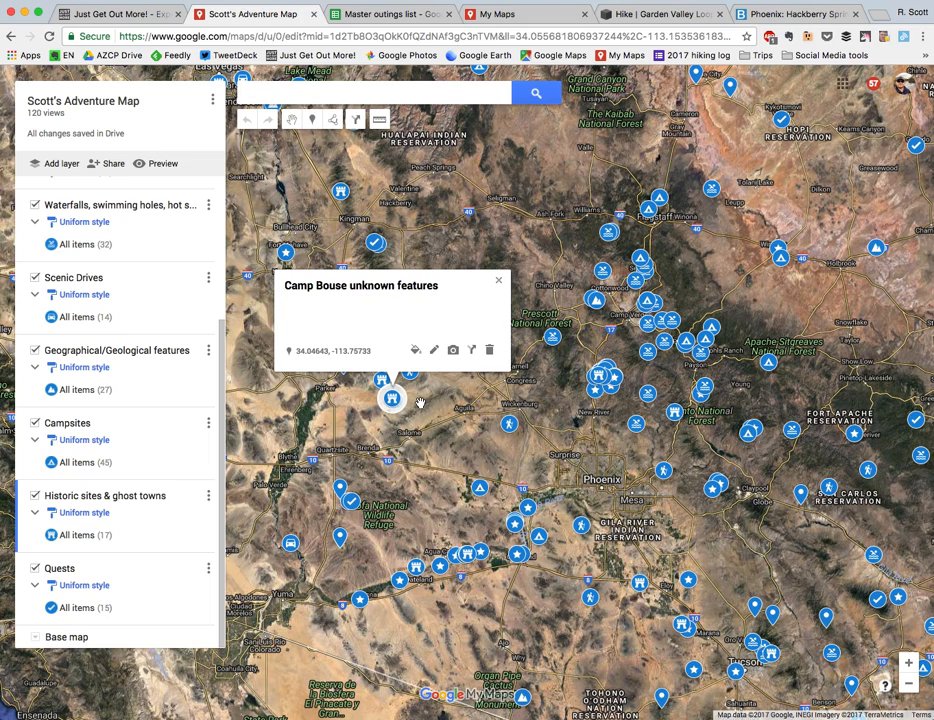
pyautogui.click(404, 404)
pyautogui.click(395, 400)
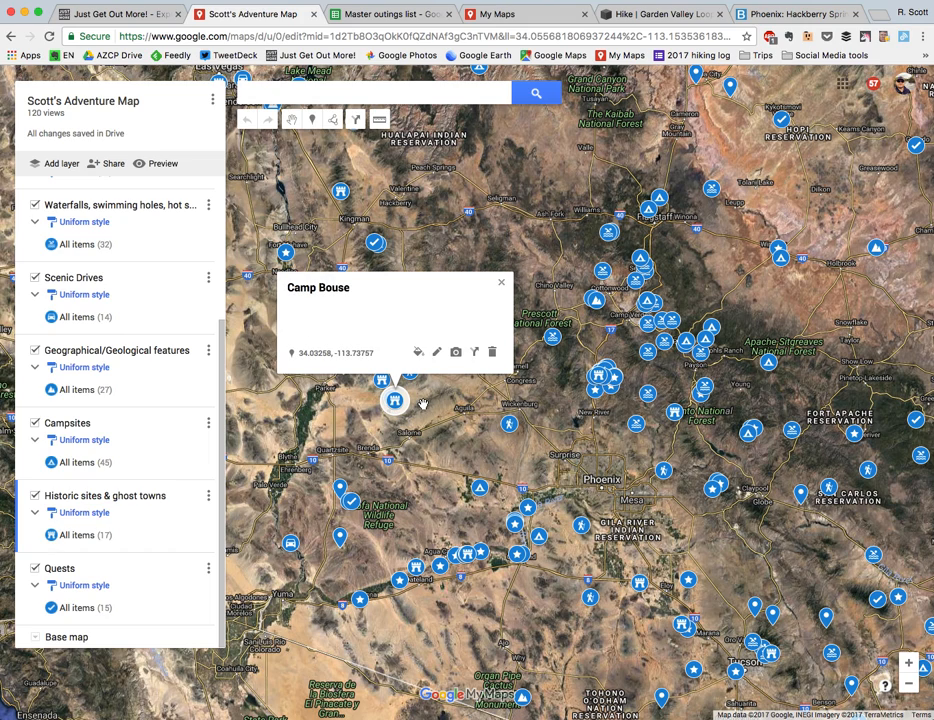
pyautogui.click(423, 404)
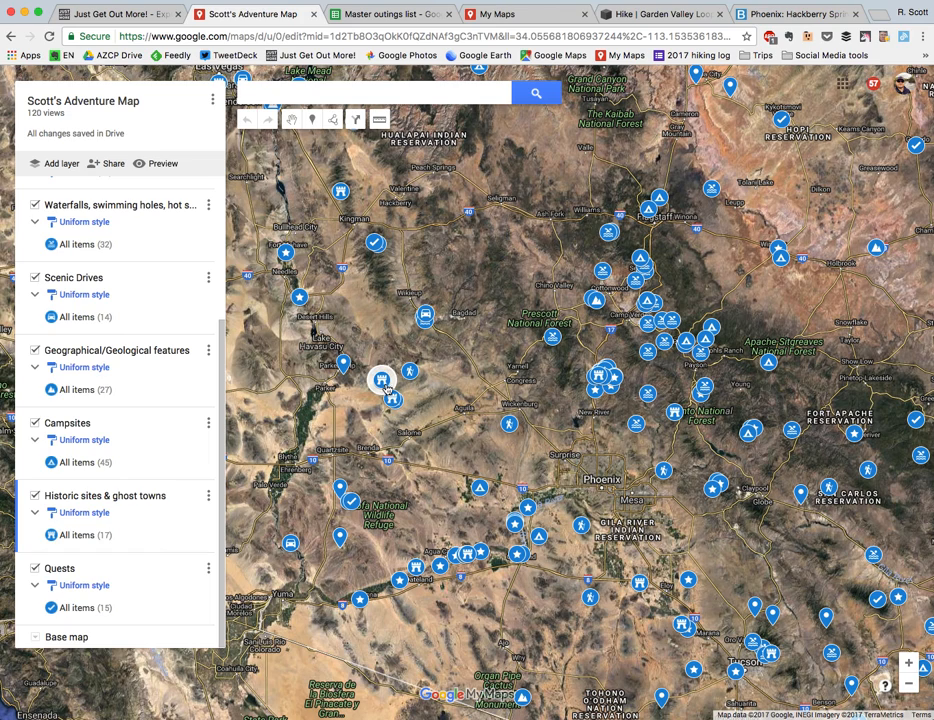
pyautogui.click(409, 376)
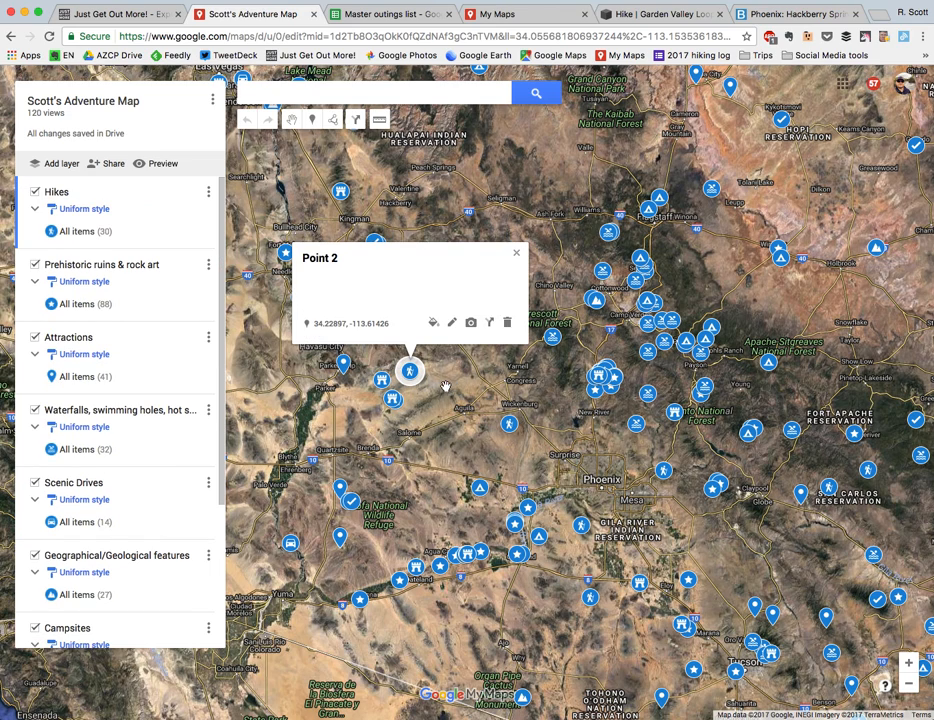
pyautogui.click(437, 386)
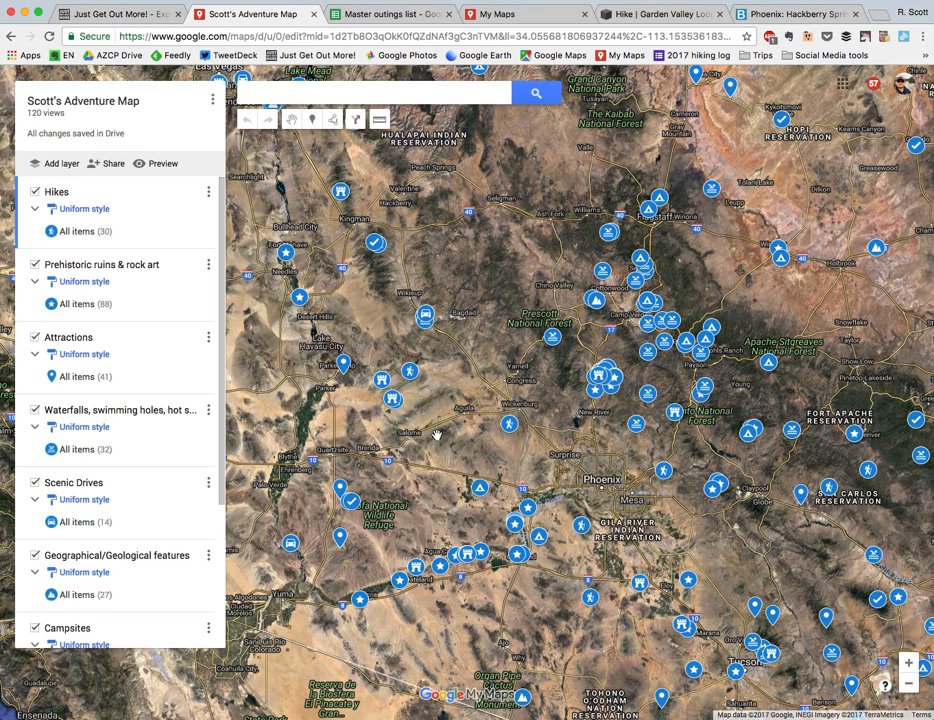
pyautogui.moveTo(494, 371); pyautogui.dragTo(500, 498)
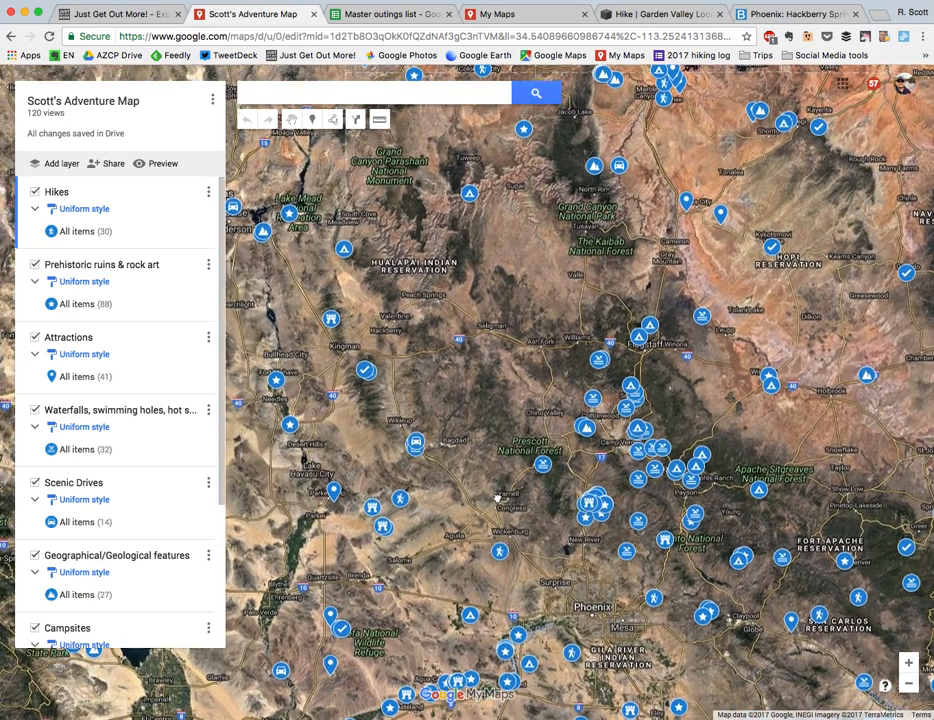
pyautogui.moveTo(515, 440); pyautogui.dragTo(459, 280)
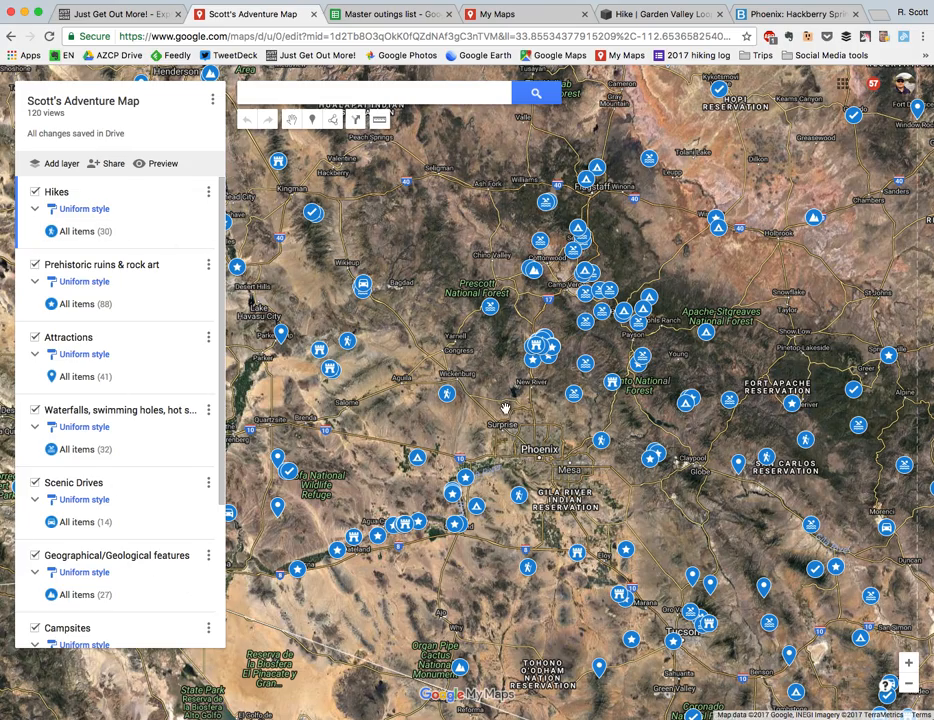
# Inspect the Tonto Creek Narrows and Sunflower Mine markers northeast of Phoenix and survey the markers across Arizona and the neighbouring states.
pyautogui.moveTo(510, 410)
pyautogui.mouseDown()
pyautogui.moveTo(456, 449)
pyautogui.moveTo(464, 474)
pyautogui.mouseUp()
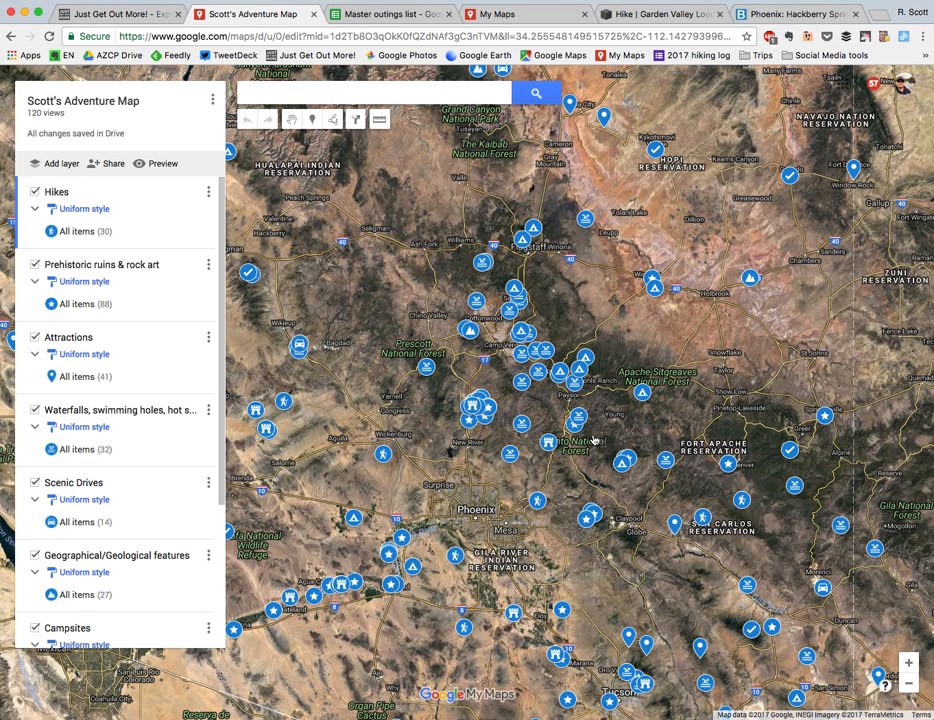
pyautogui.click(586, 418)
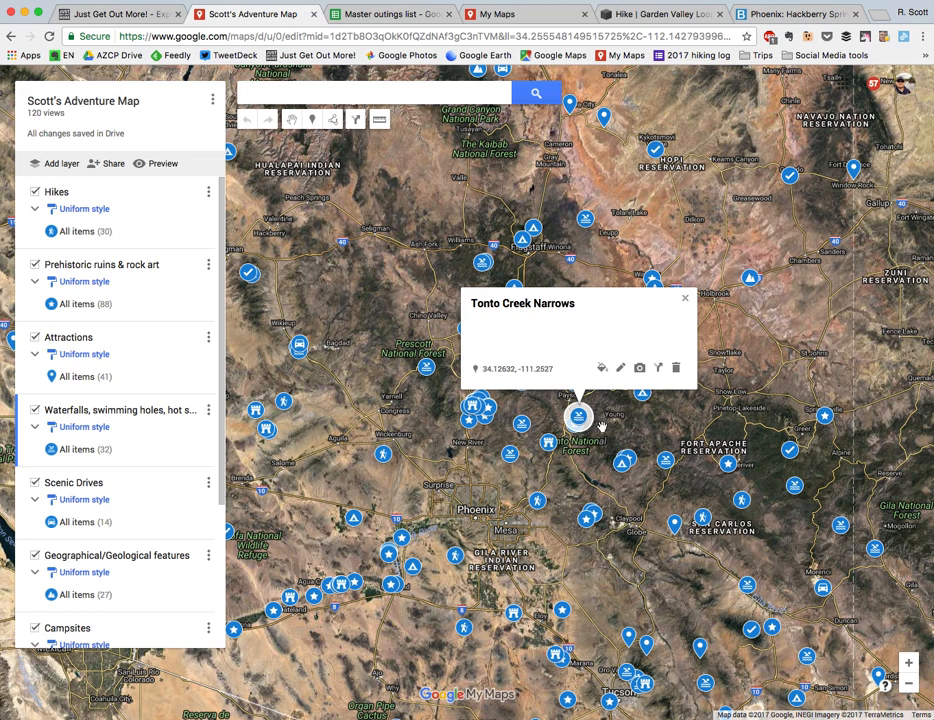
pyautogui.click(546, 448)
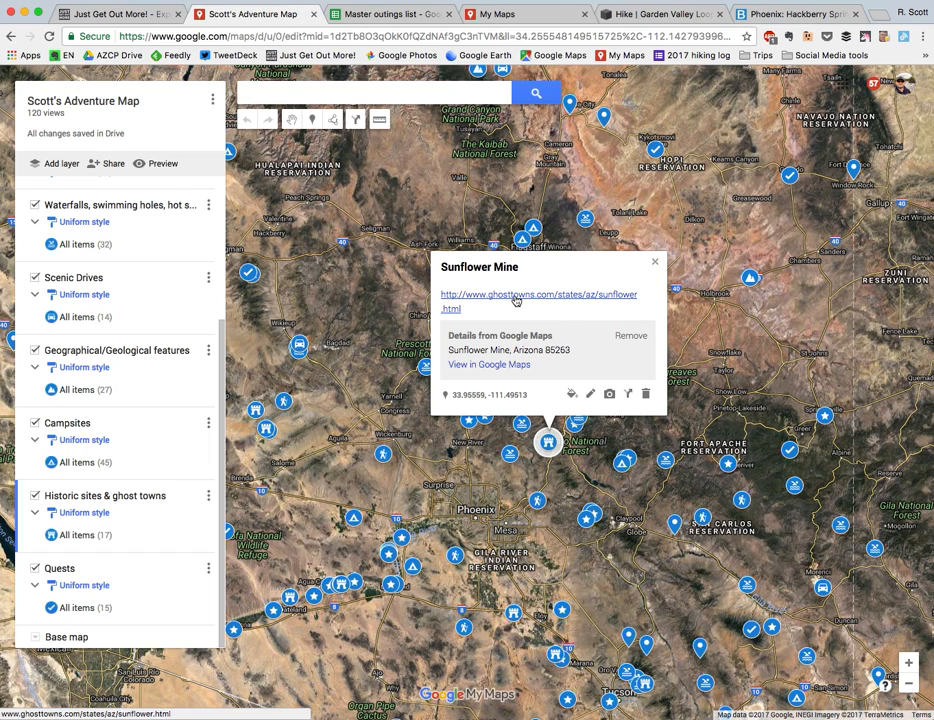
pyautogui.click(578, 490)
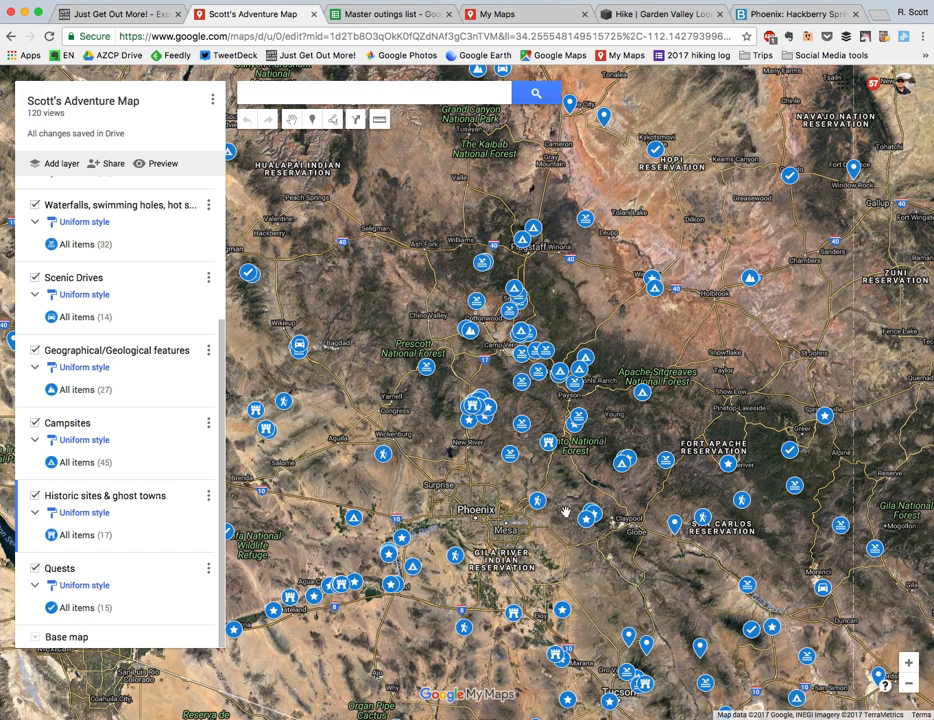
pyautogui.click(908, 683)
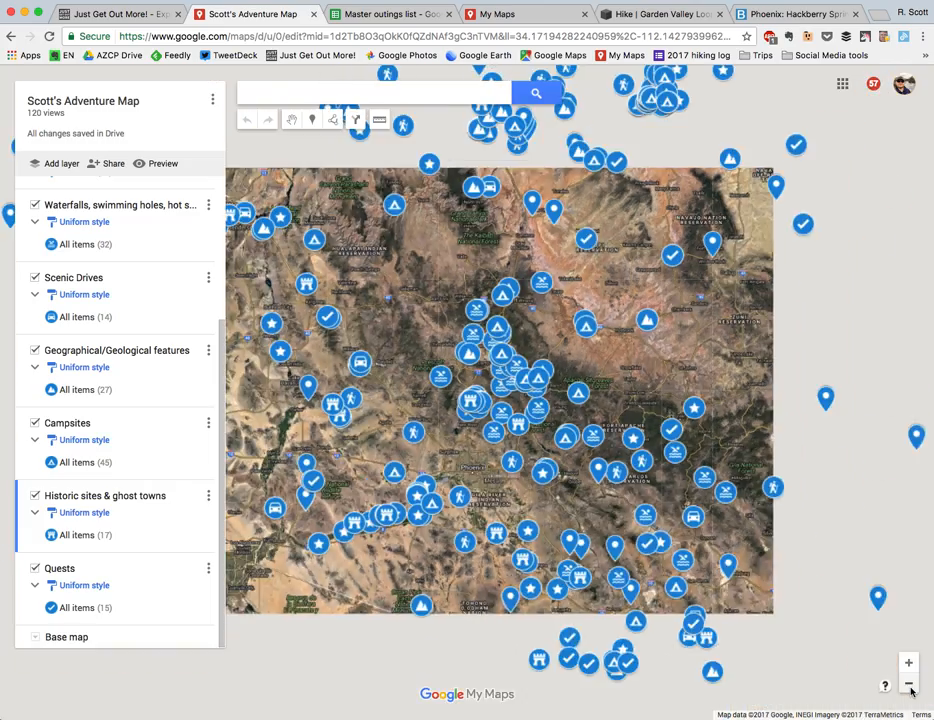
pyautogui.moveTo(559, 298); pyautogui.dragTo(557, 389)
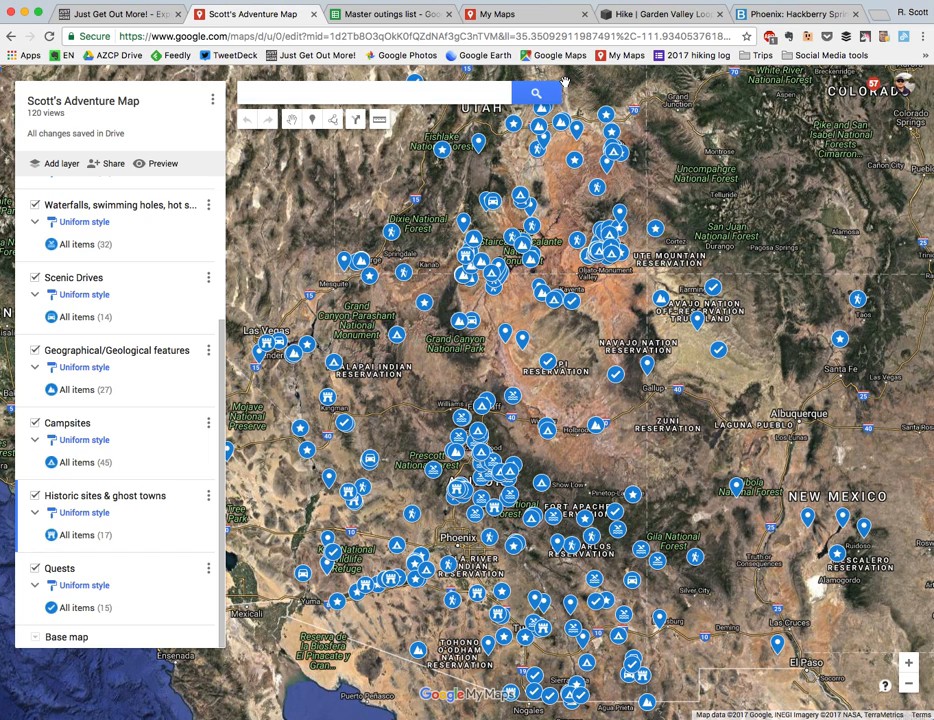
# Go to the overview of owned maps in My Maps and create a new map.
pyautogui.click(520, 18)
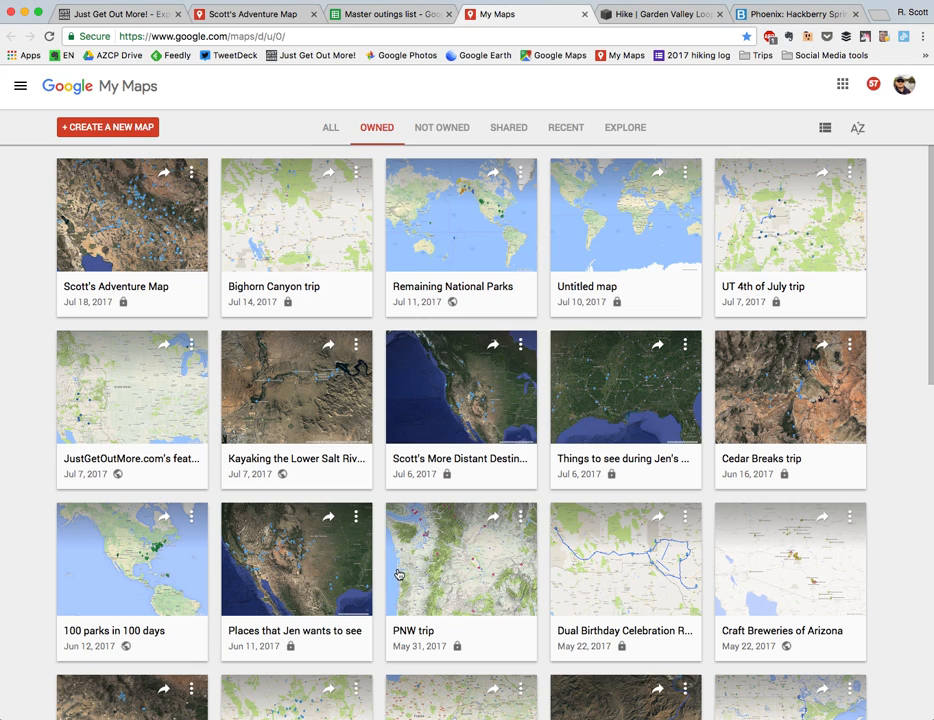
pyautogui.rightClick(466, 232)
pyautogui.click(451, 236)
pyautogui.click(91, 131)
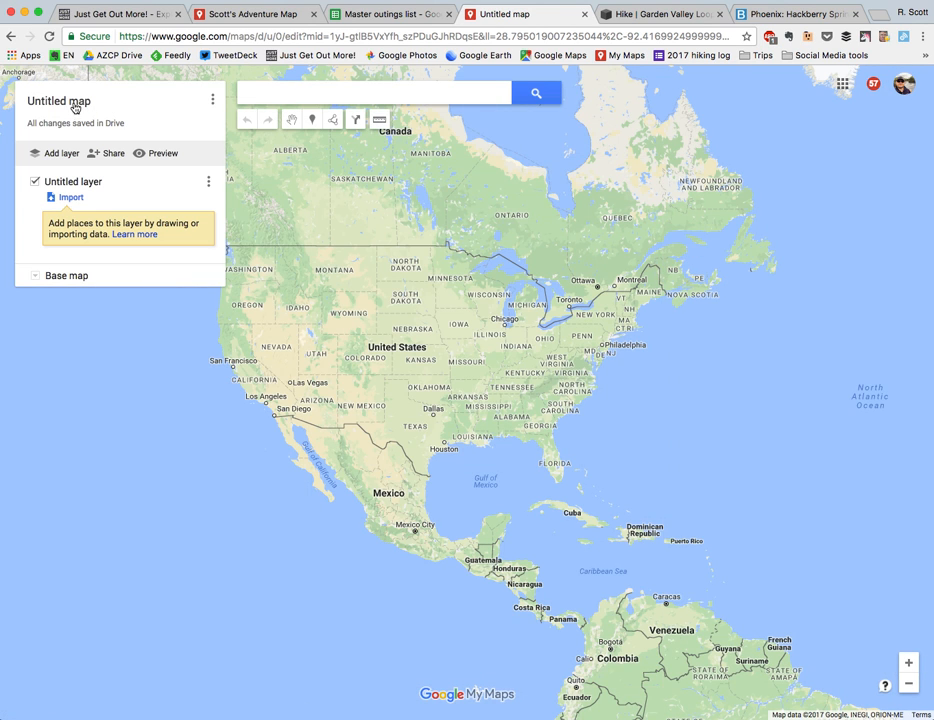
# Title the untitled map with its owner's first name in the possessive followed by "Map" and save the title.
pyautogui.click(74, 104)
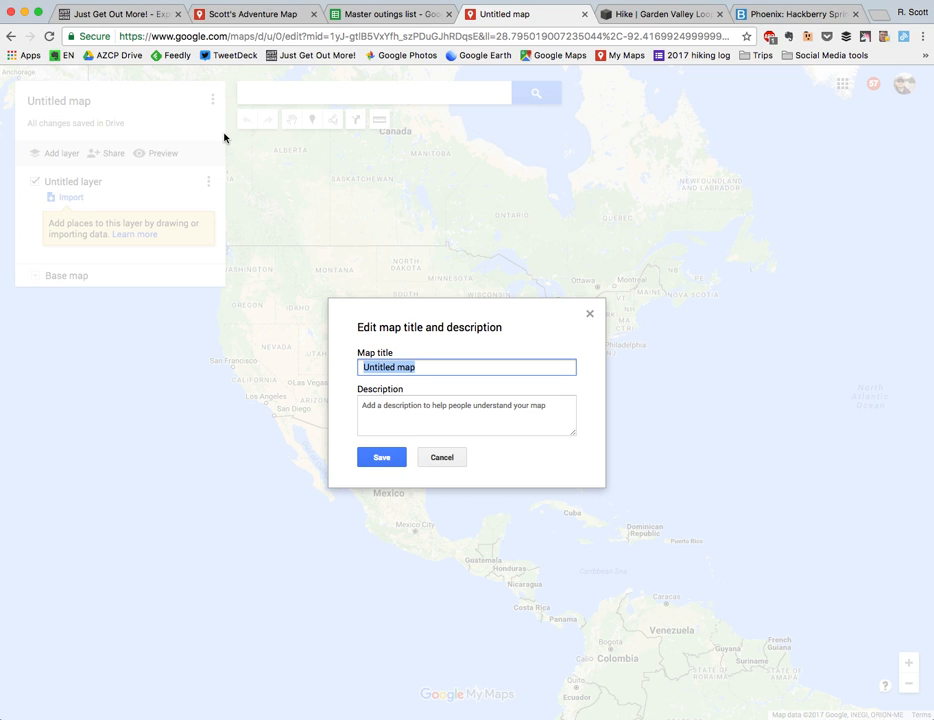
pyautogui.write("Jen's Map")
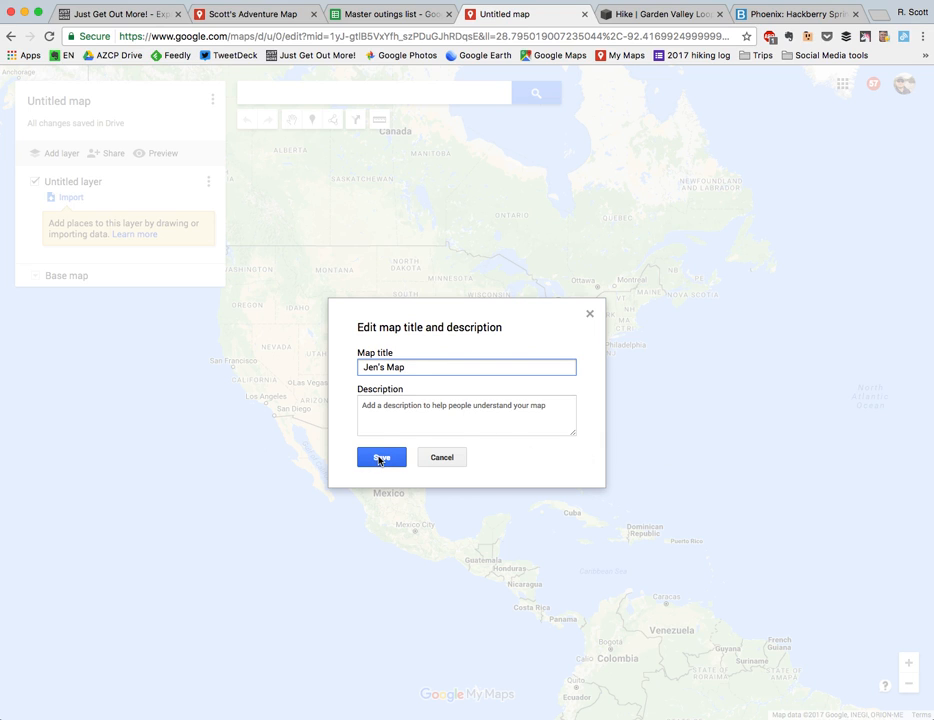
pyautogui.click(382, 457)
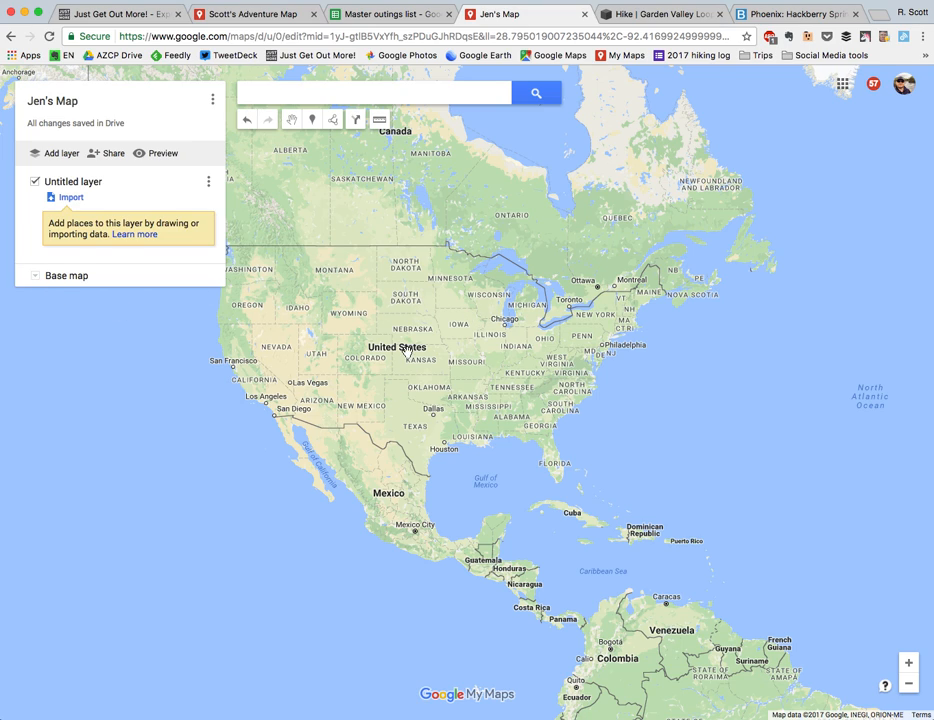
# Try out several base map styles, including satellite, Terrain and Dark Landmass, and return to the standard map style.
pyautogui.click(35, 276)
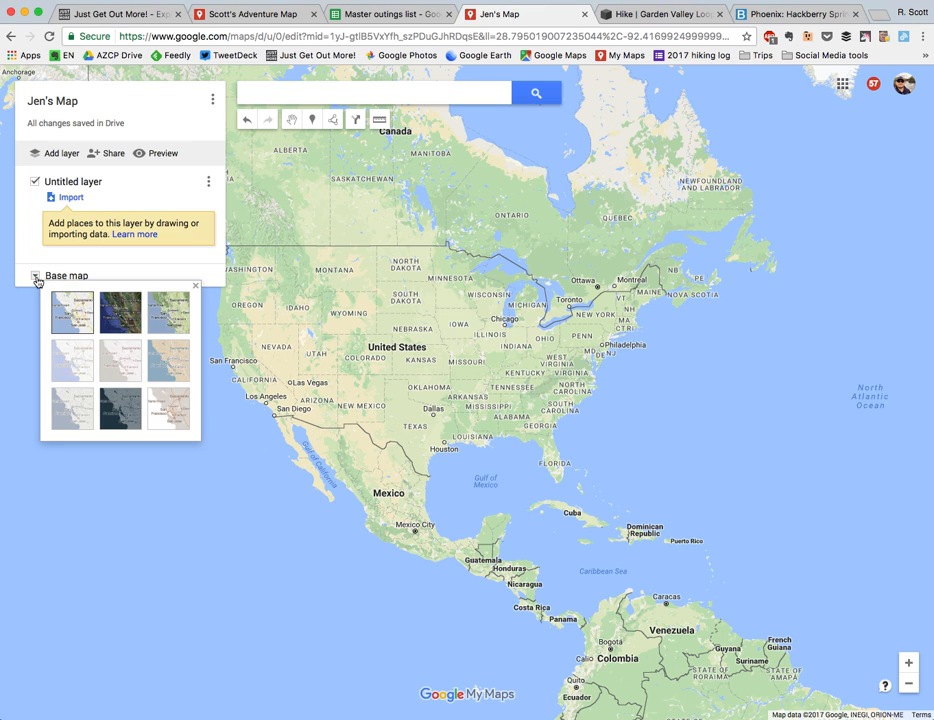
pyautogui.click(107, 323)
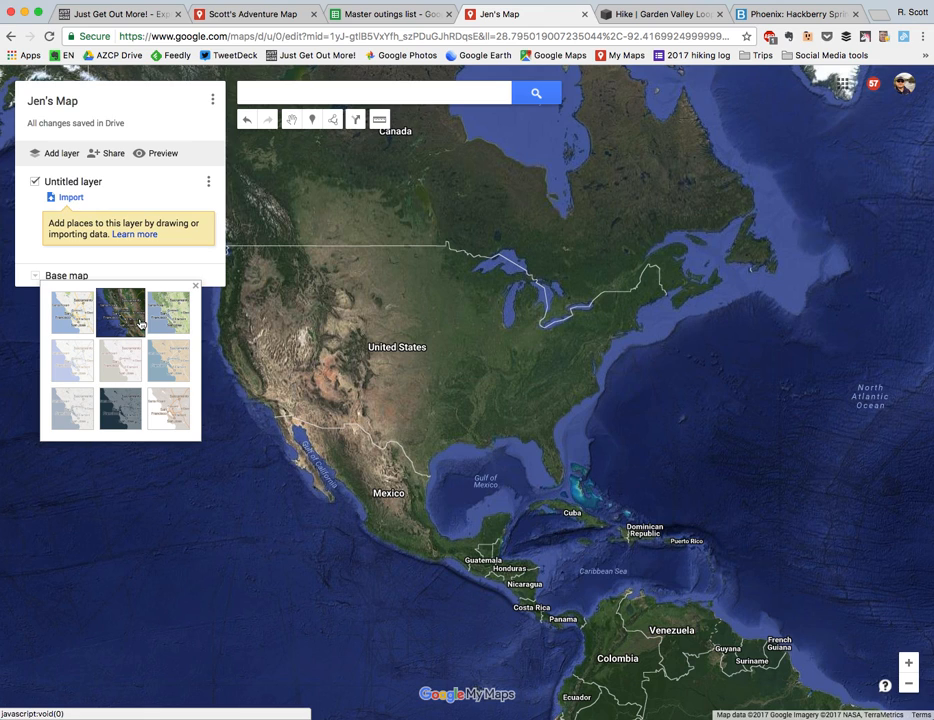
pyautogui.click(170, 313)
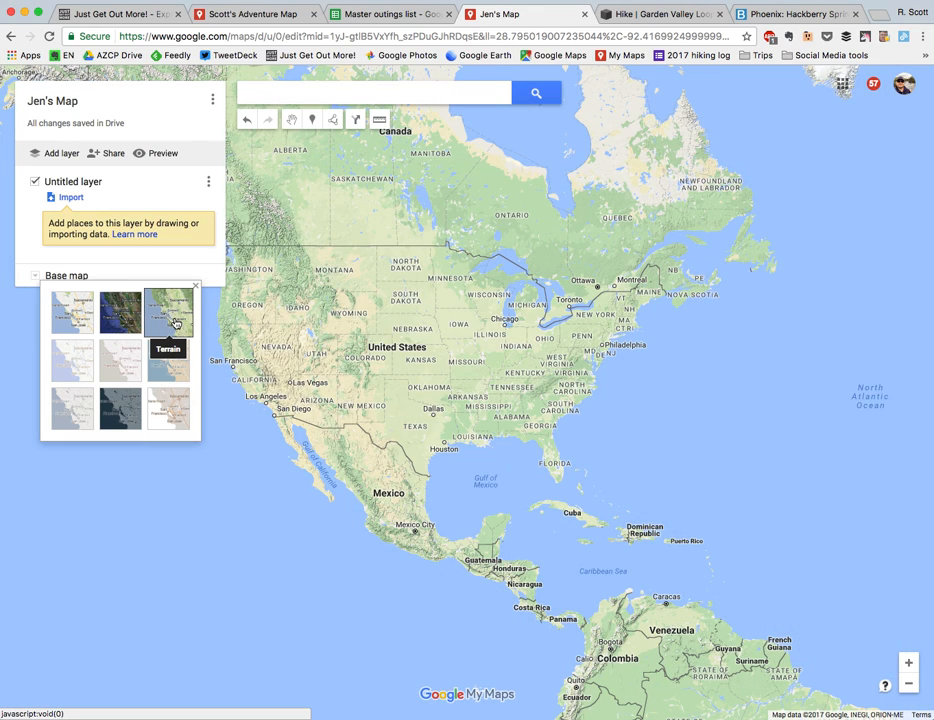
pyautogui.click(159, 412)
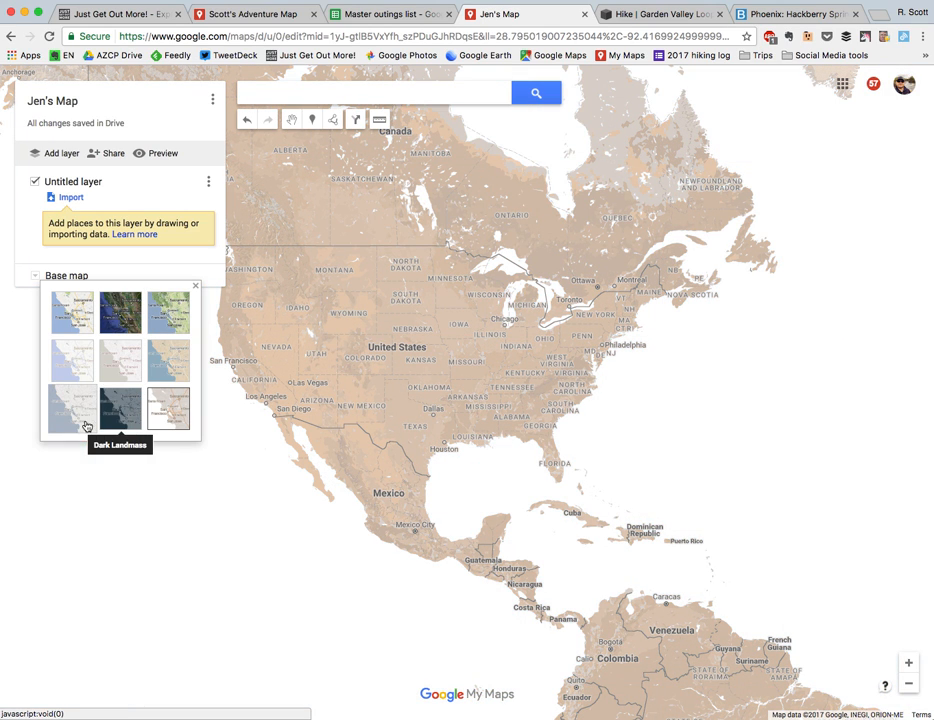
pyautogui.click(81, 422)
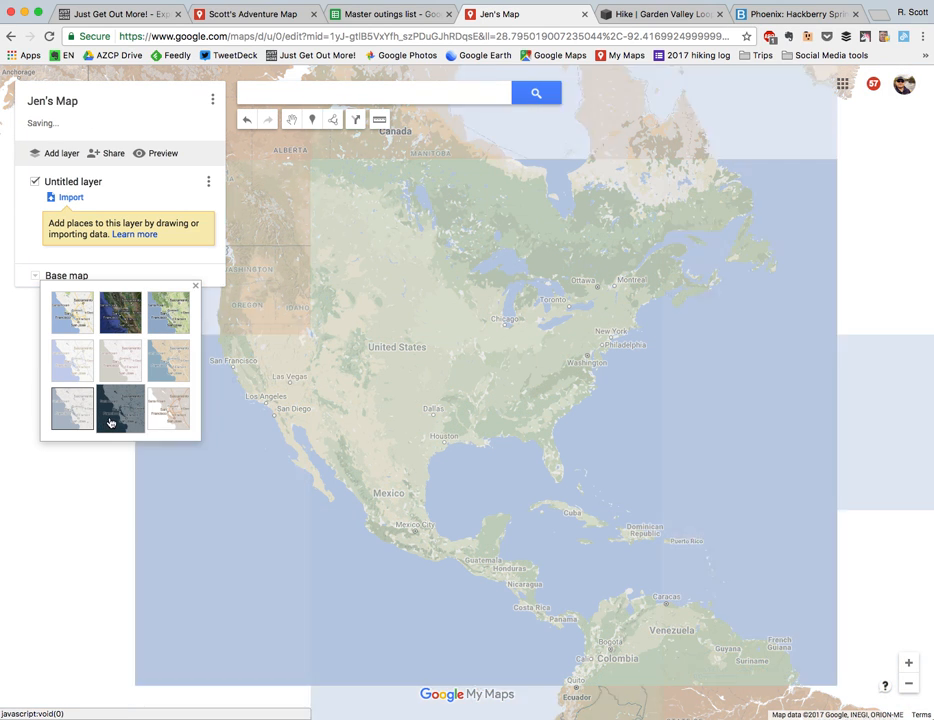
pyautogui.click(112, 421)
pyautogui.click(73, 371)
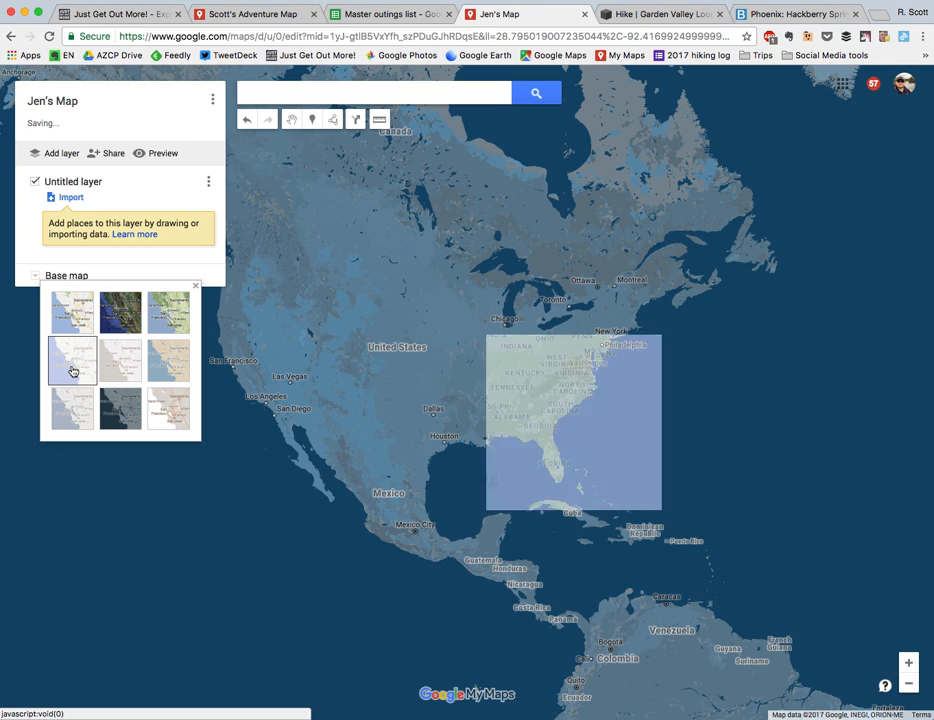
pyautogui.click(82, 317)
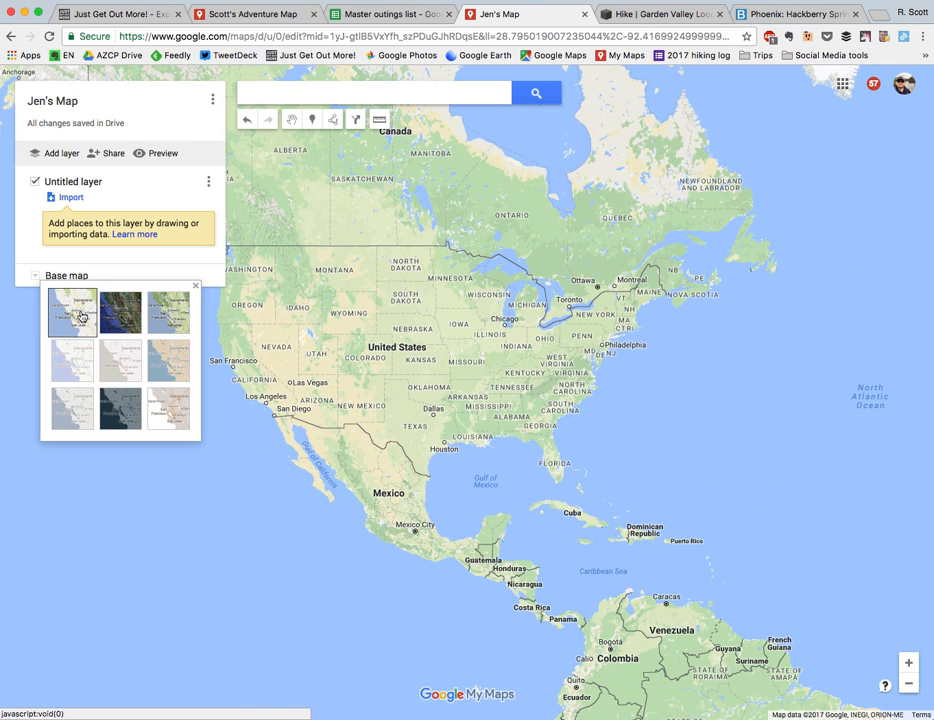
# Set the base map to satellite imagery with the map centred on Arizona and the surrounding states.
pyautogui.doubleClick(326, 401)
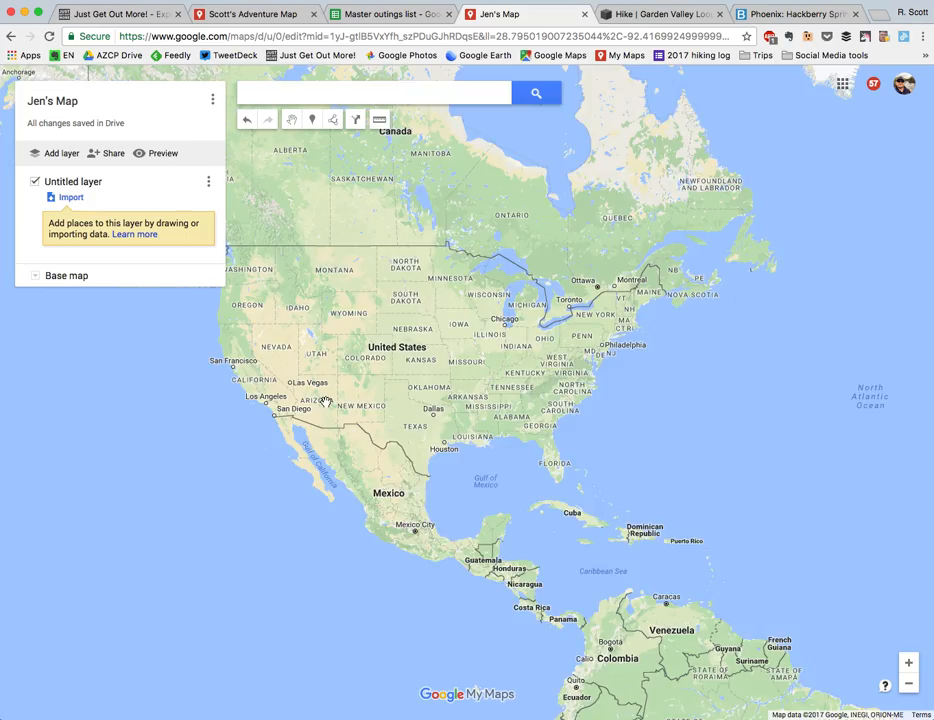
pyautogui.doubleClick(325, 401)
pyautogui.doubleClick(319, 411)
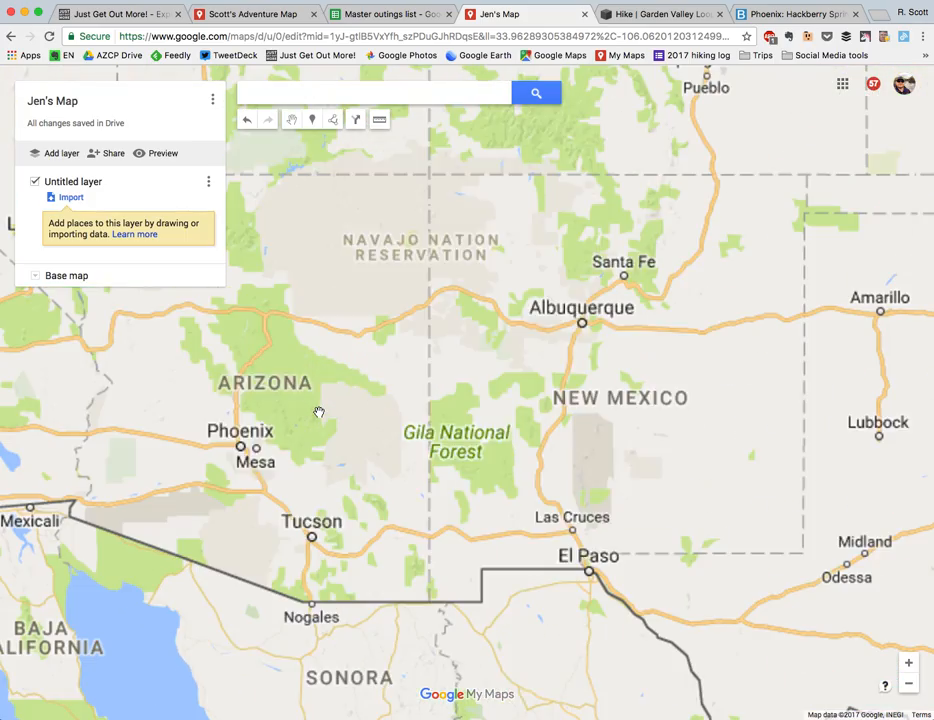
pyautogui.click(35, 276)
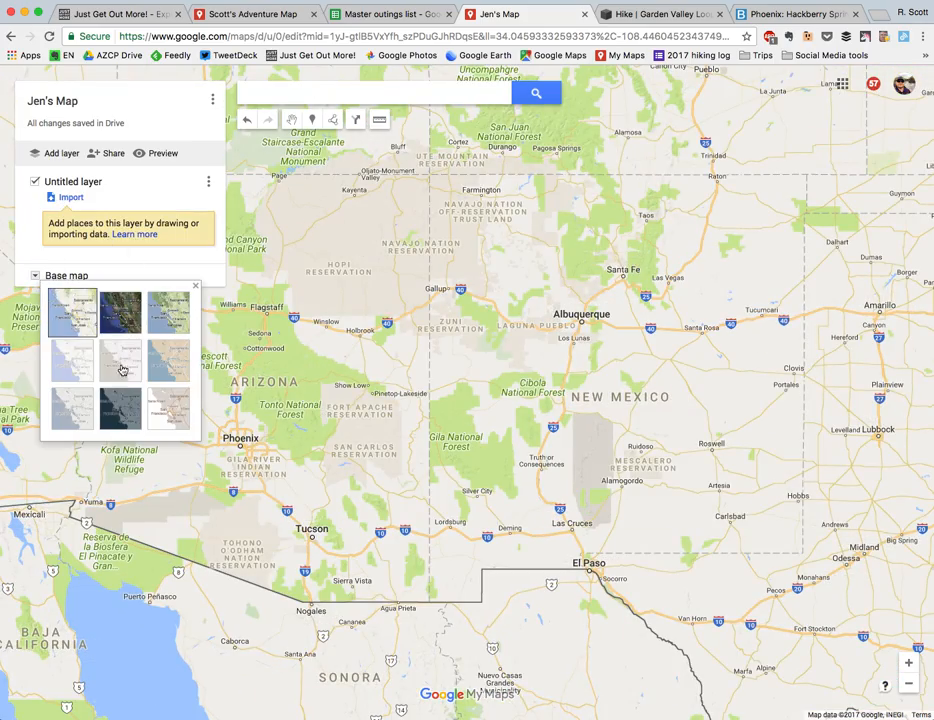
pyautogui.click(124, 316)
pyautogui.moveTo(326, 363); pyautogui.dragTo(586, 406)
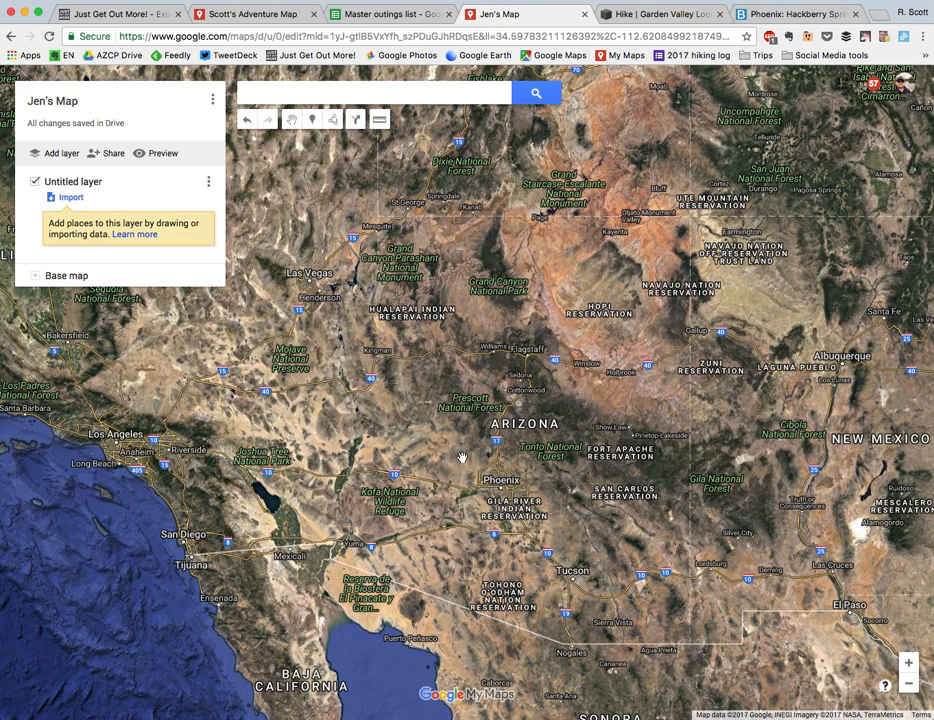
pyautogui.moveTo(452, 312); pyautogui.dragTo(377, 378)
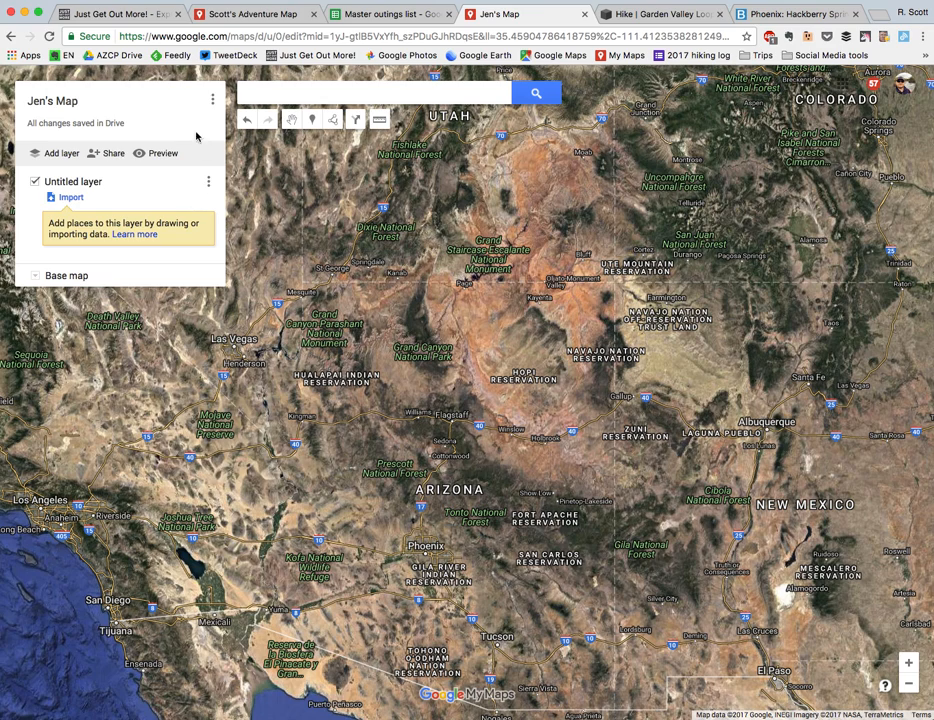
# Name the untitled first layer Hikes and add a second layer named Campsites.
pyautogui.click(65, 186)
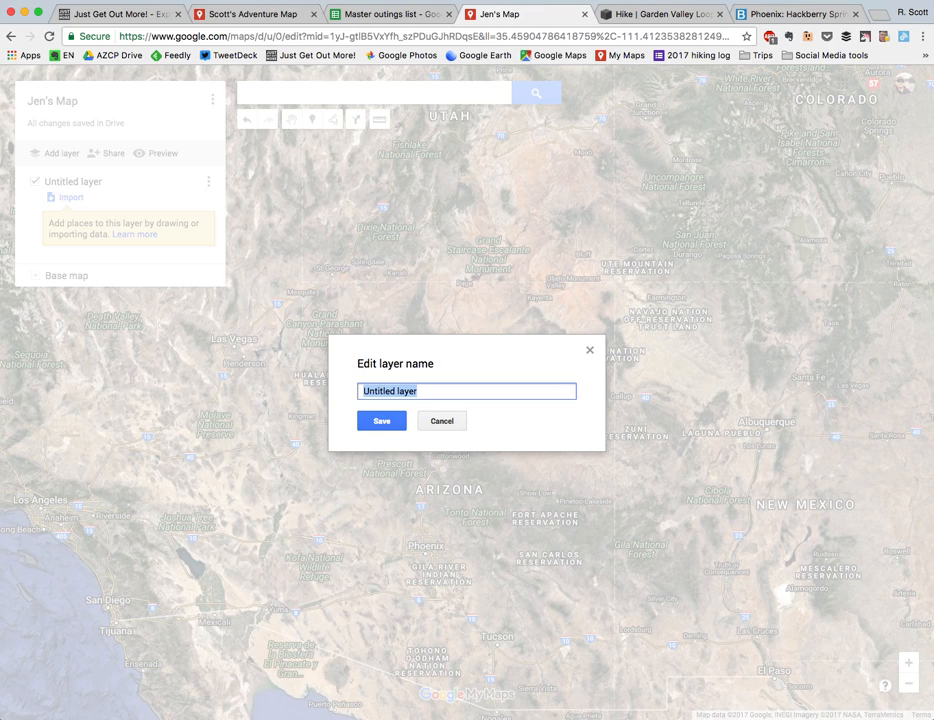
pyautogui.write('Hikes')
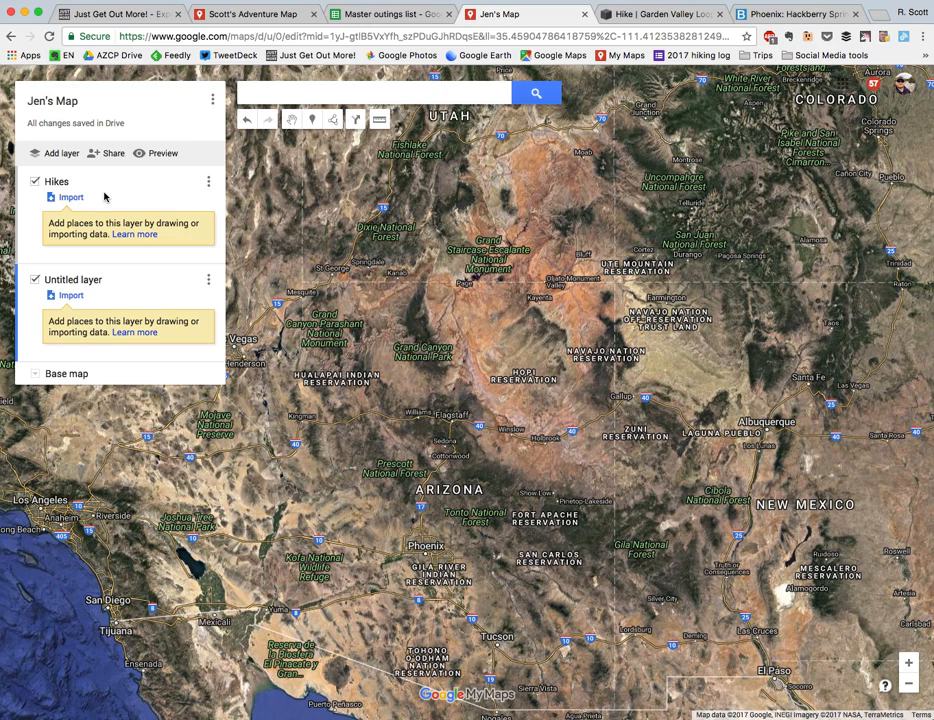
pyautogui.click(90, 280)
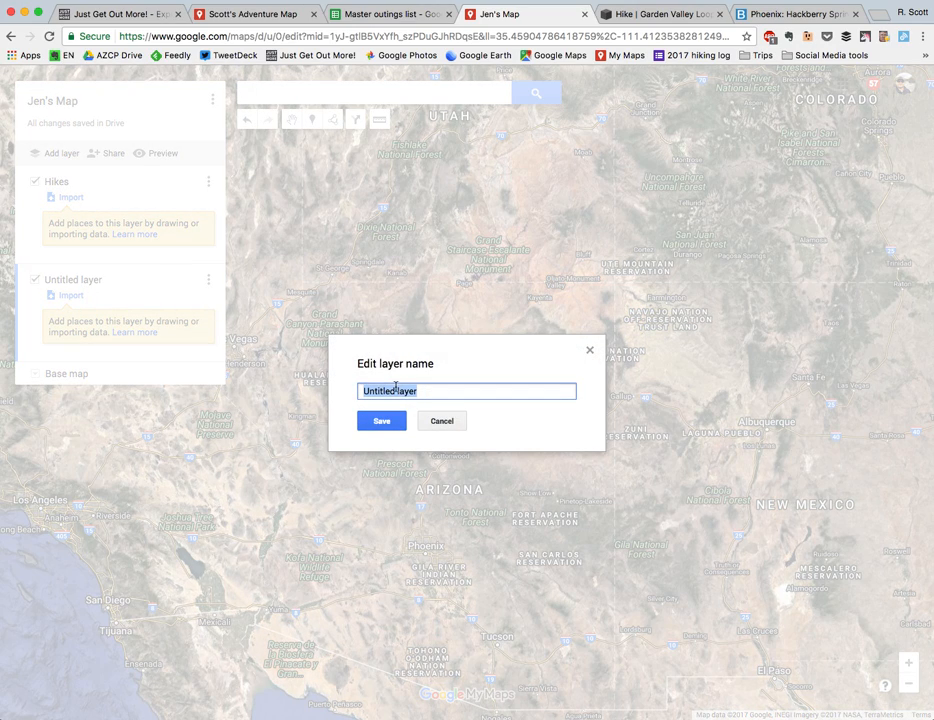
pyautogui.write('Campsites')
pyautogui.press('Return')
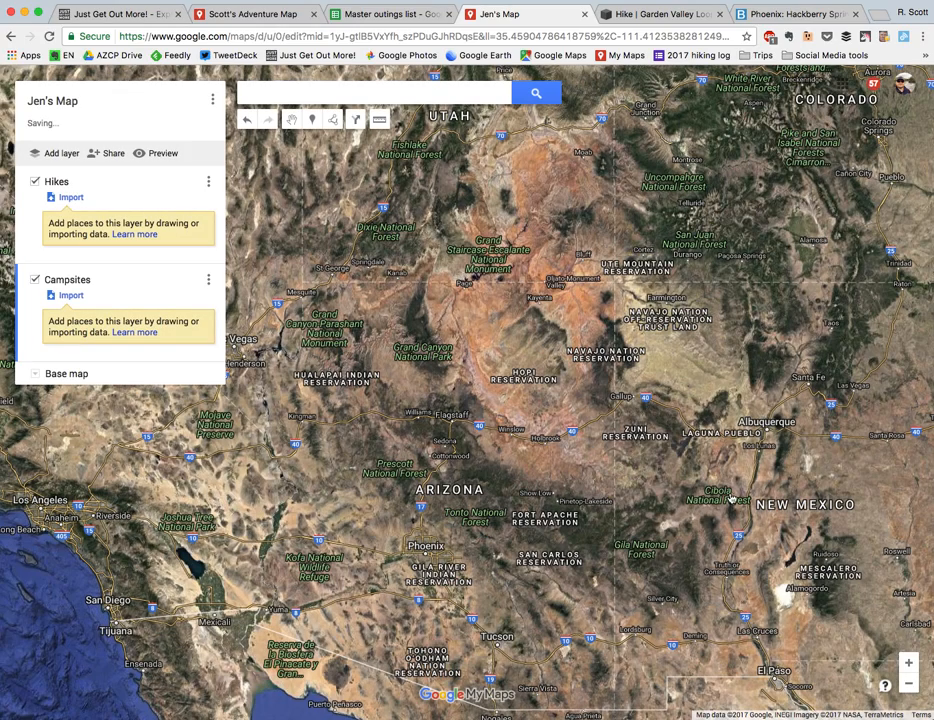
# Add a third layer to the map and name it Archaeology.
pyautogui.click(59, 156)
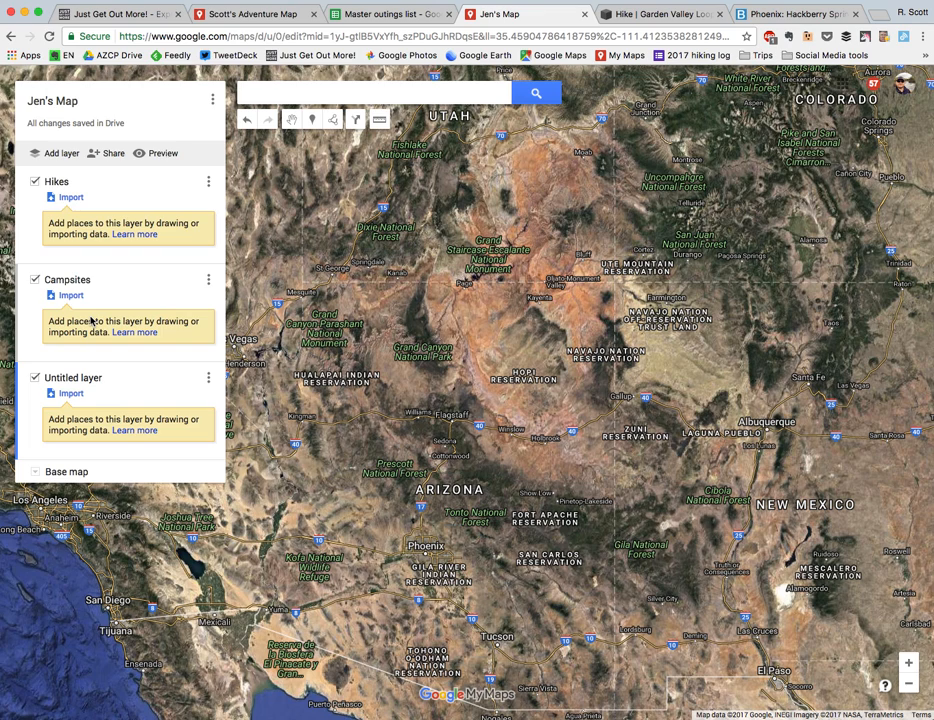
pyautogui.click(88, 382)
pyautogui.write('Arch')
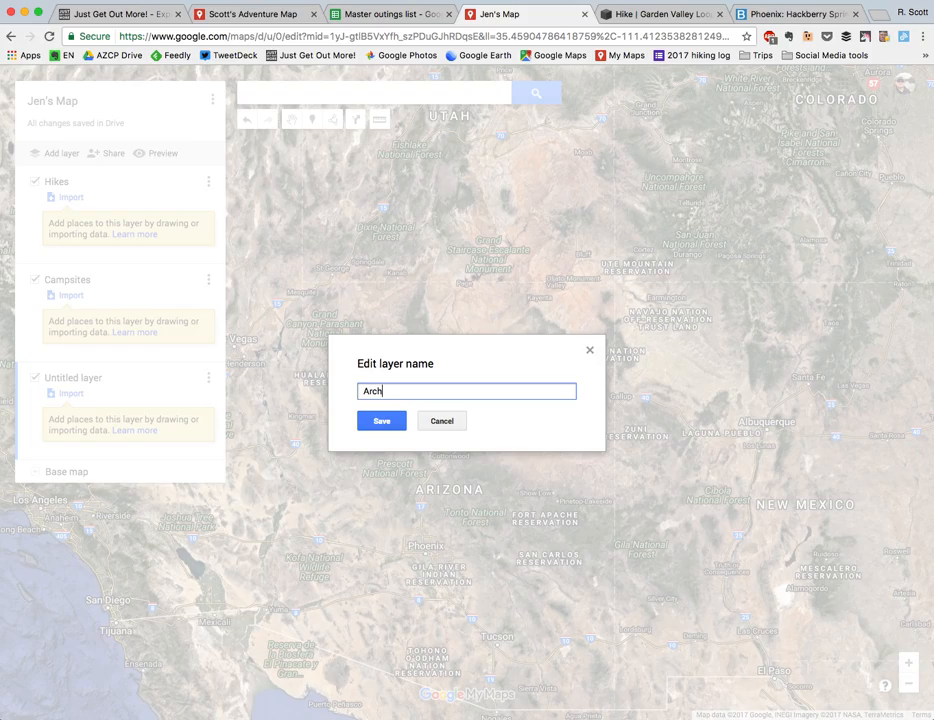
pyautogui.click(381, 421)
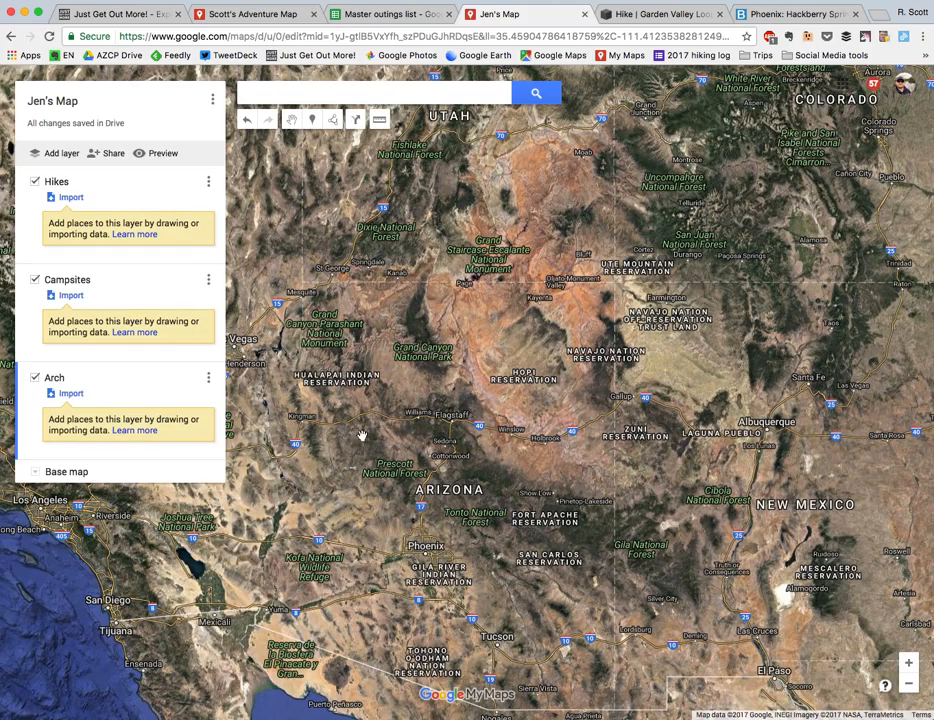
pyautogui.click(210, 378)
pyautogui.click(133, 399)
pyautogui.click(396, 390)
pyautogui.write('aeology')
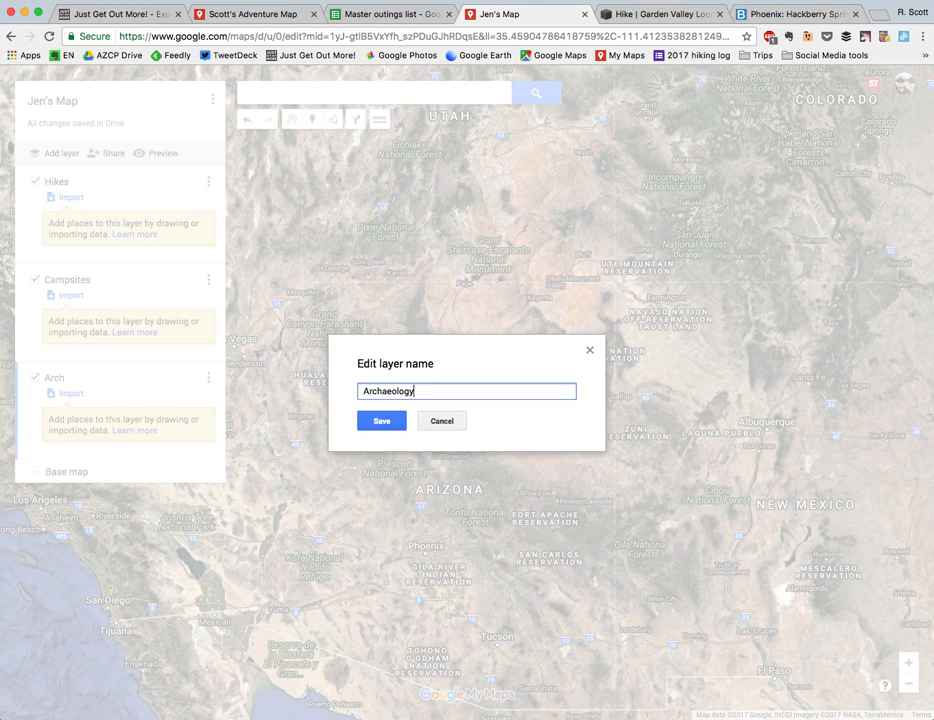
pyautogui.click(380, 420)
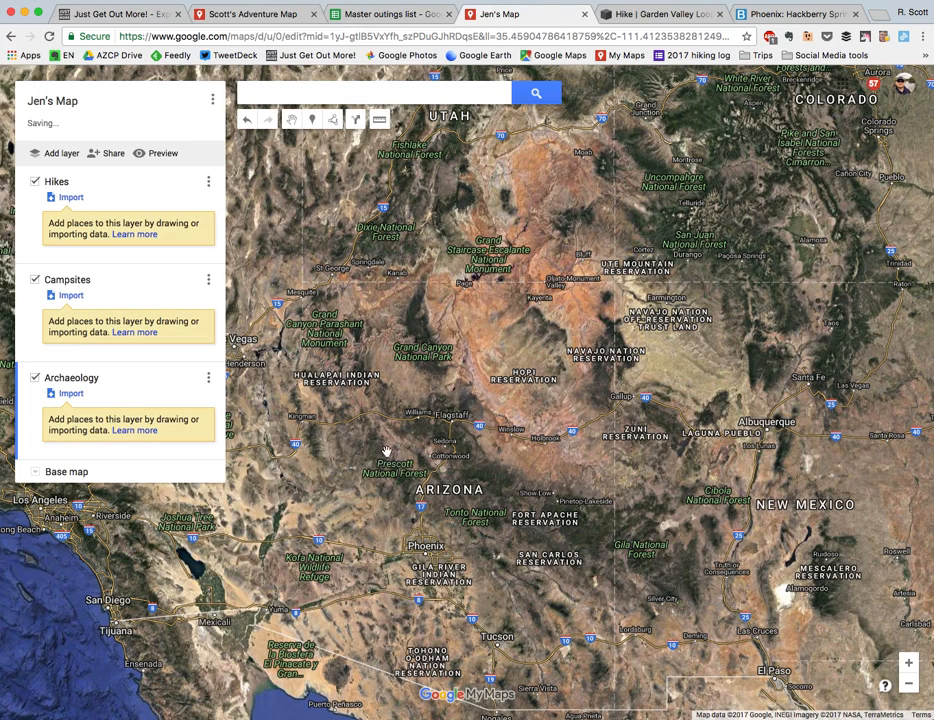
# Search the map for "weavers" and select Weavers Needle in Pinal County, AZ.
pyautogui.moveTo(377, 428); pyautogui.dragTo(378, 393)
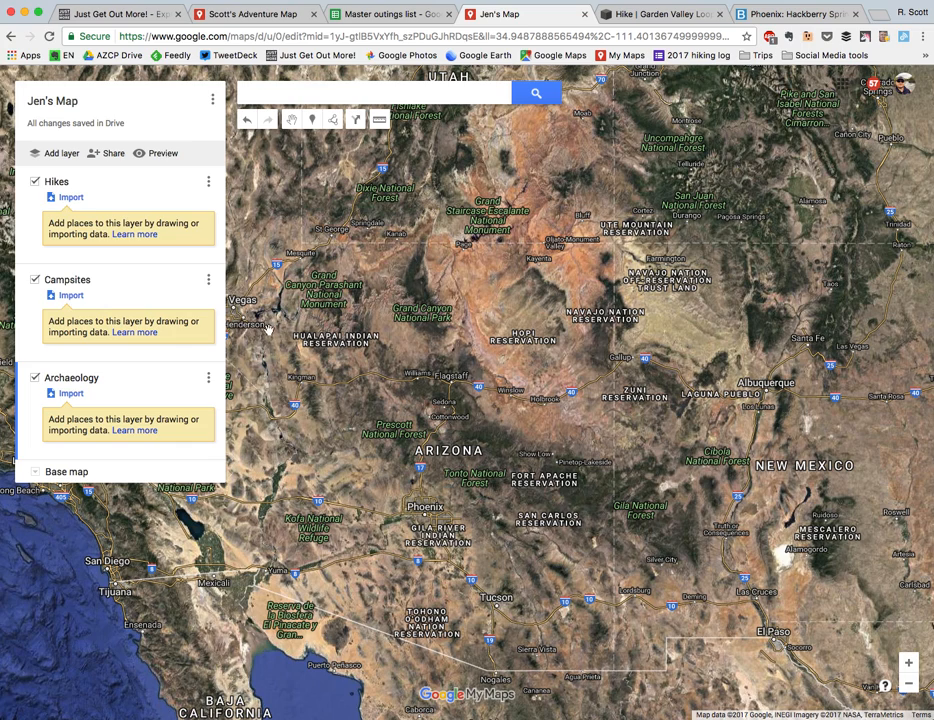
pyautogui.click(296, 96)
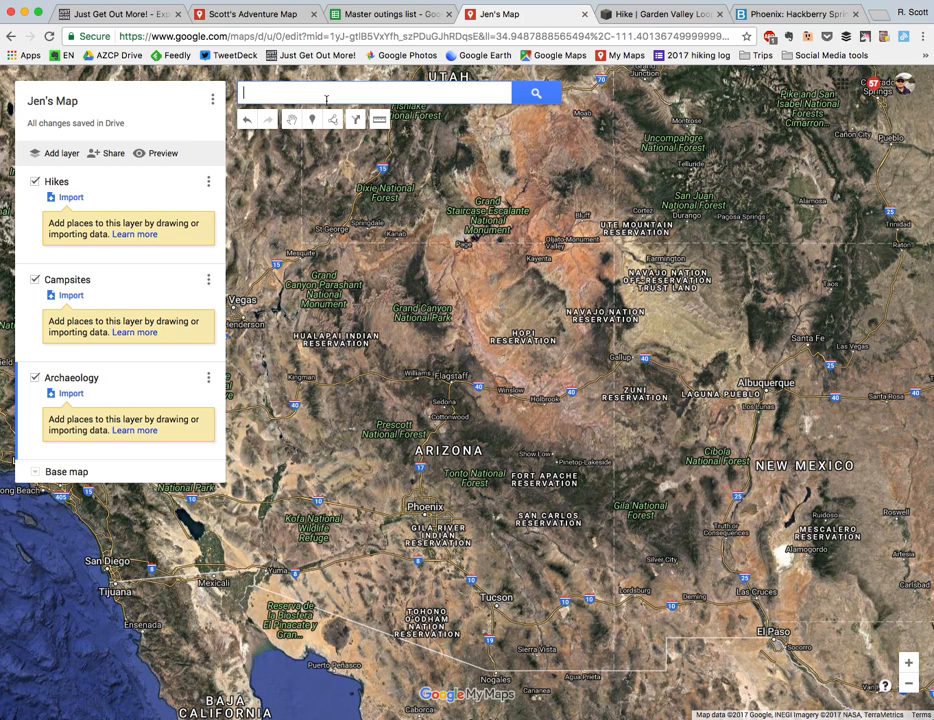
pyautogui.write('weavers')
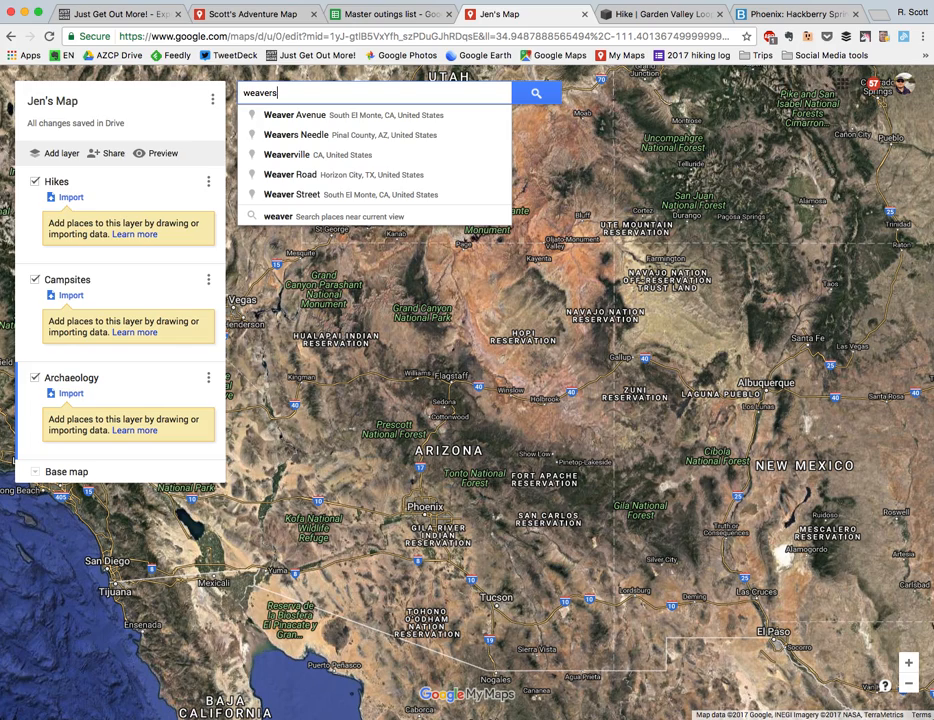
pyautogui.click(365, 116)
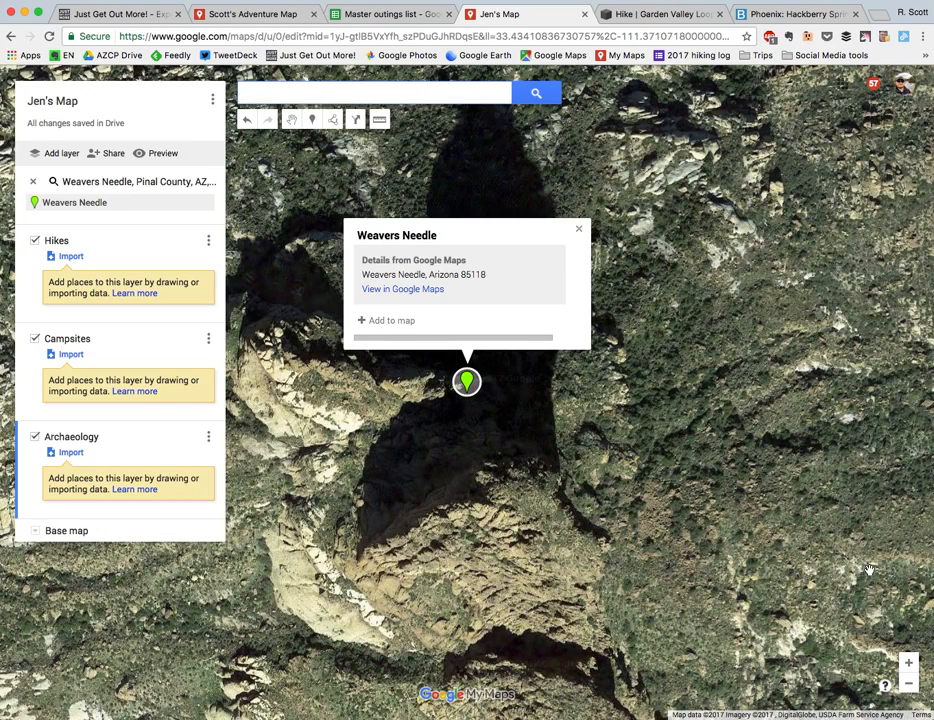
# Examine the terrain around Weavers Needle at a wider scale, including the surrounding Superstition Mountains.
pyautogui.click(909, 686)
pyautogui.click(909, 686)
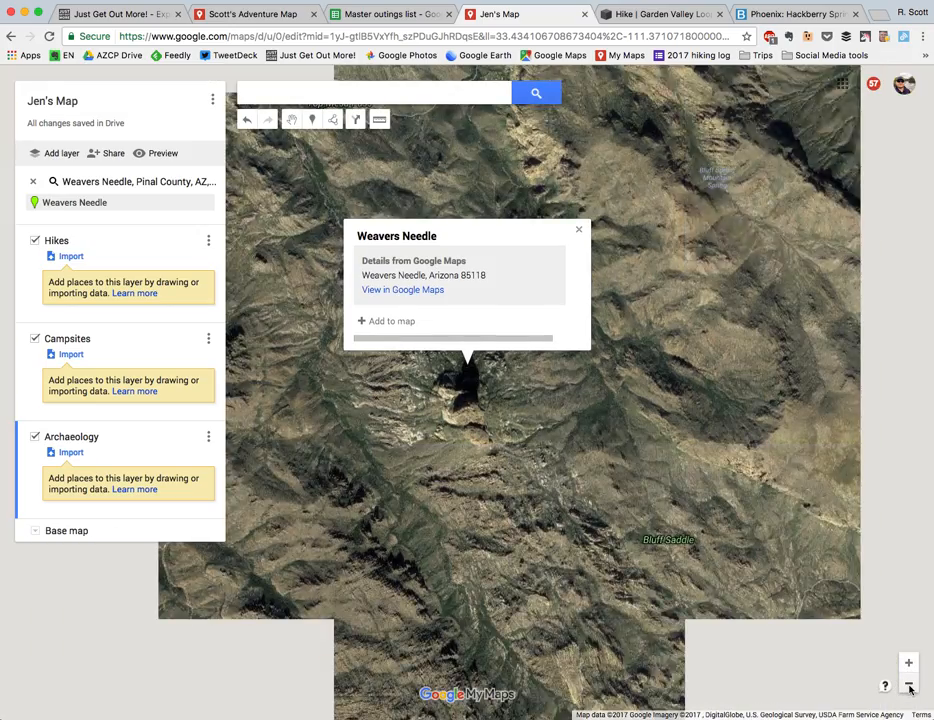
pyautogui.click(909, 686)
pyautogui.click(909, 686)
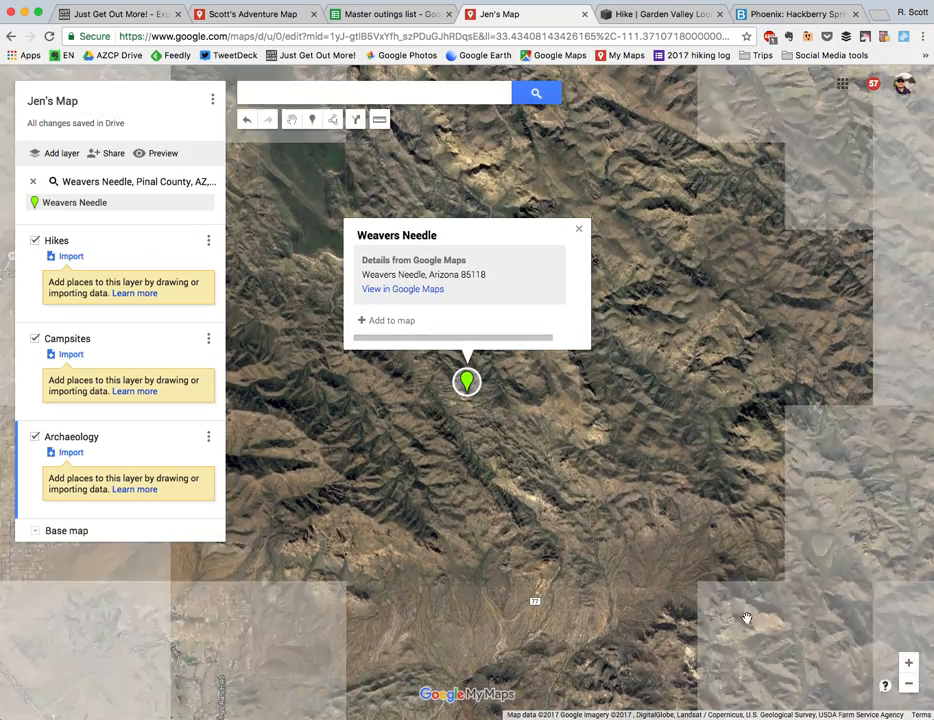
pyautogui.moveTo(609, 559); pyautogui.dragTo(658, 478)
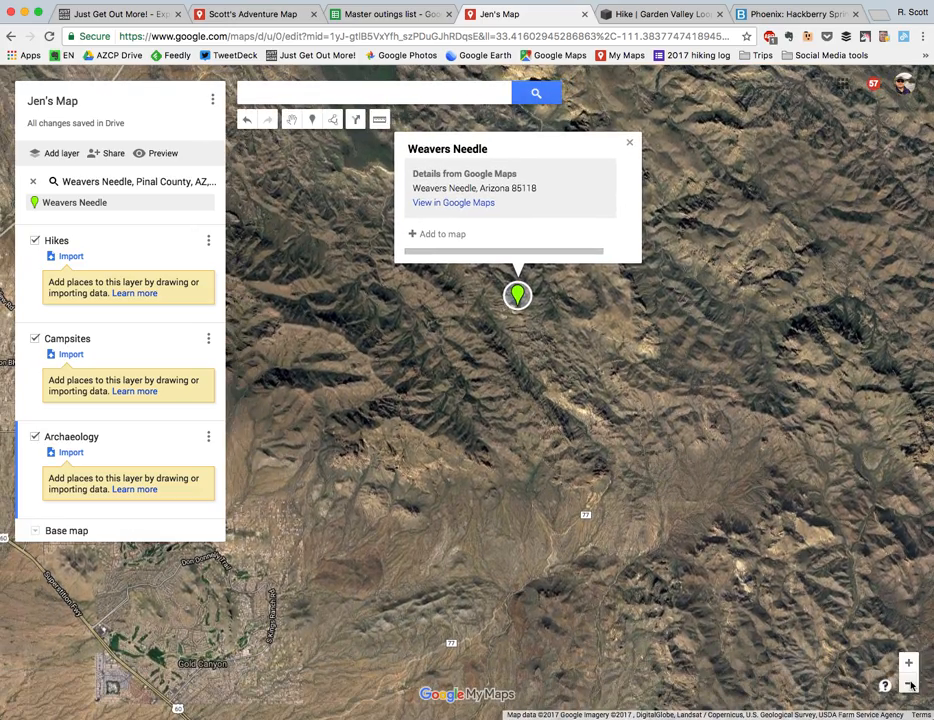
pyautogui.click(909, 685)
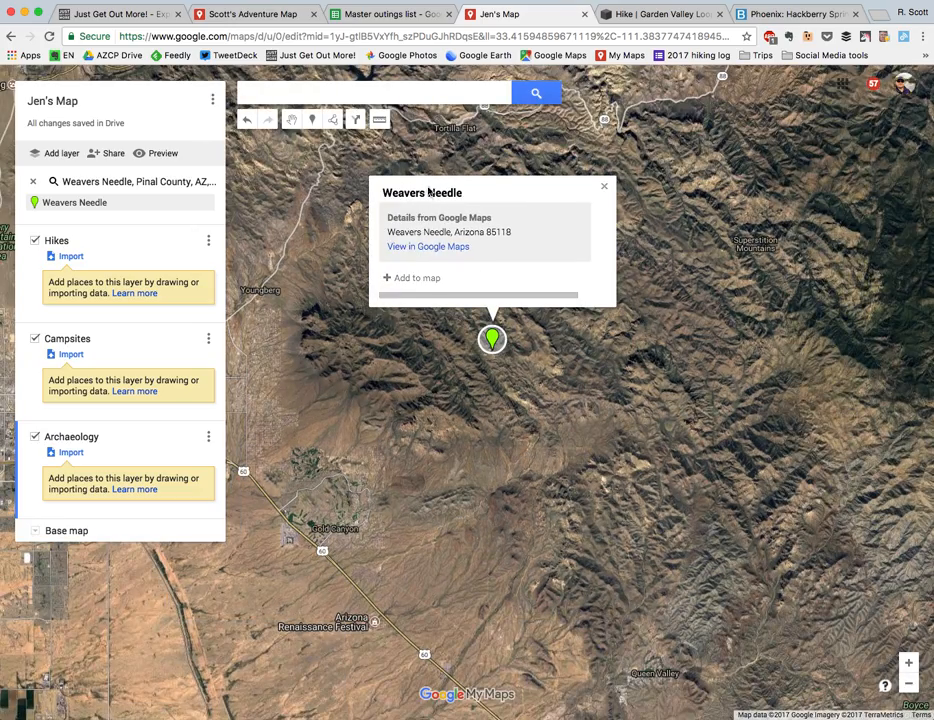
pyautogui.moveTo(513, 396); pyautogui.dragTo(850, 417)
pyautogui.moveTo(450, 390); pyautogui.dragTo(827, 372)
pyautogui.moveTo(331, 320); pyautogui.dragTo(851, 415)
pyautogui.moveTo(878, 488); pyautogui.dragTo(365, 416)
pyautogui.moveTo(907, 414); pyautogui.dragTo(359, 417)
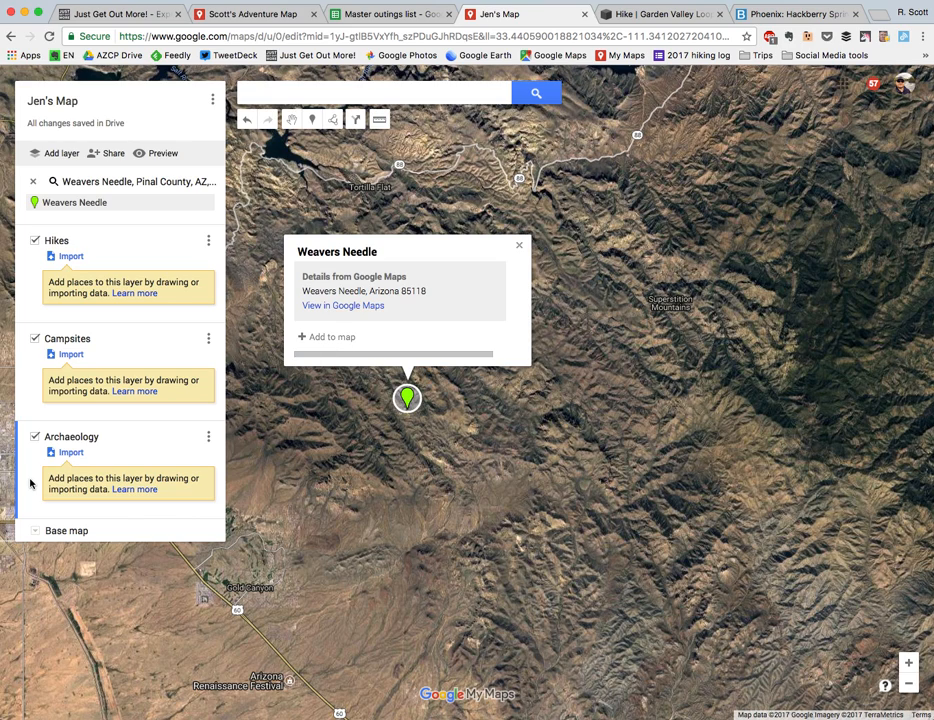
# Make Hikes the active layer and add the Weavers Needle search result to it.
pyautogui.click(31, 300)
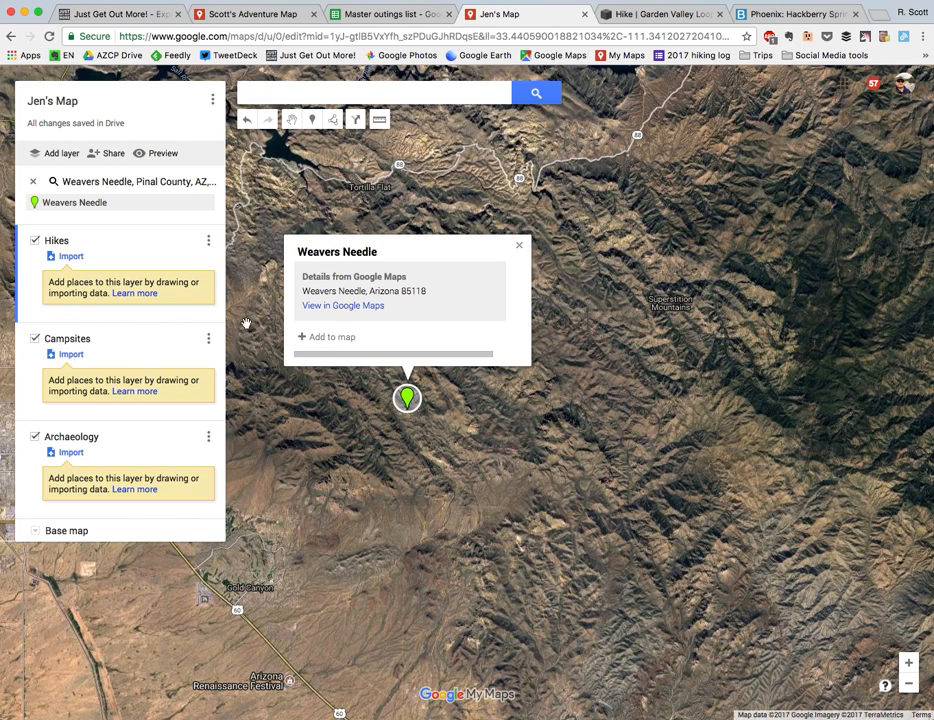
pyautogui.click(328, 339)
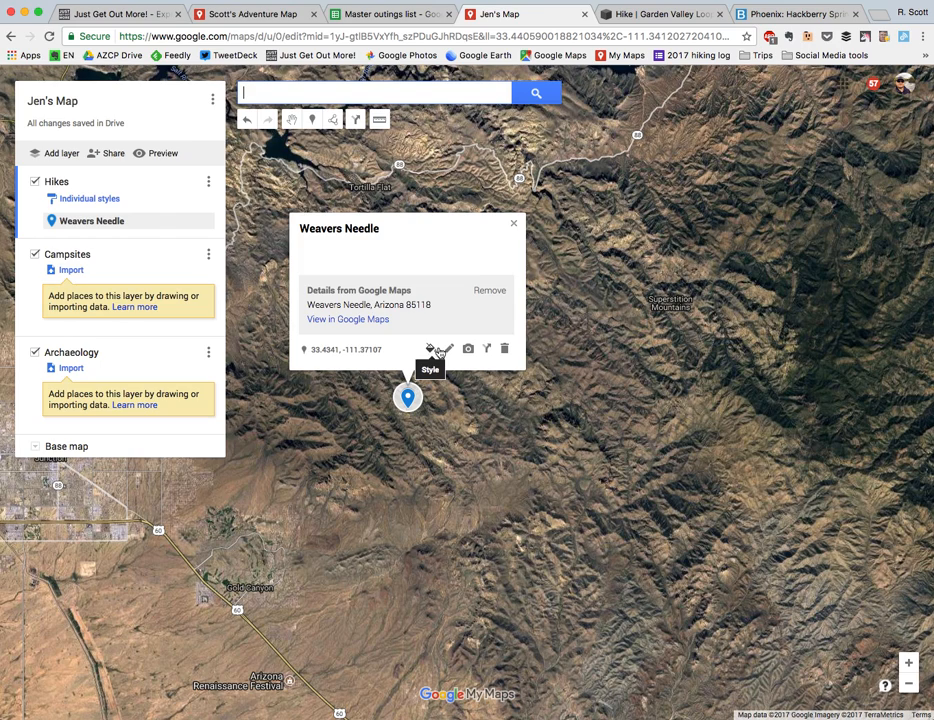
pyautogui.click(450, 352)
pyautogui.click(365, 256)
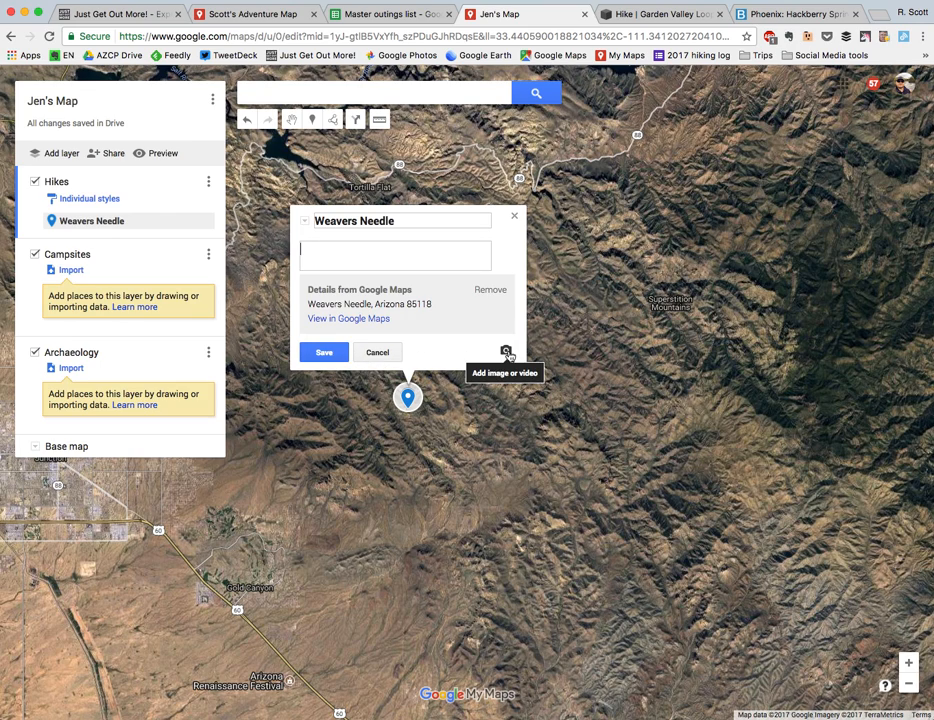
pyautogui.click(390, 353)
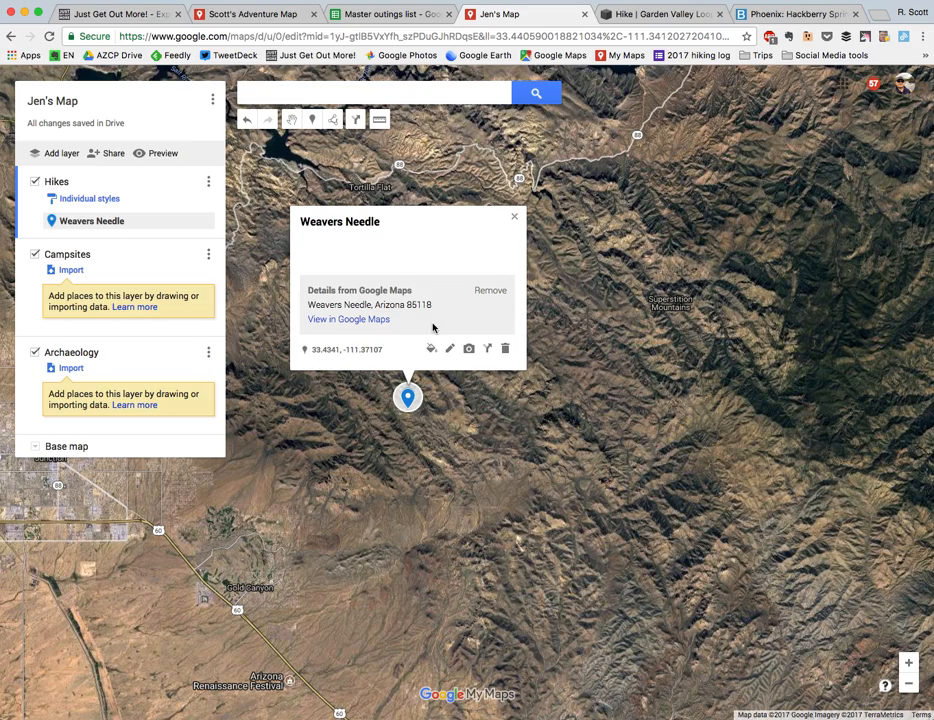
pyautogui.click(516, 221)
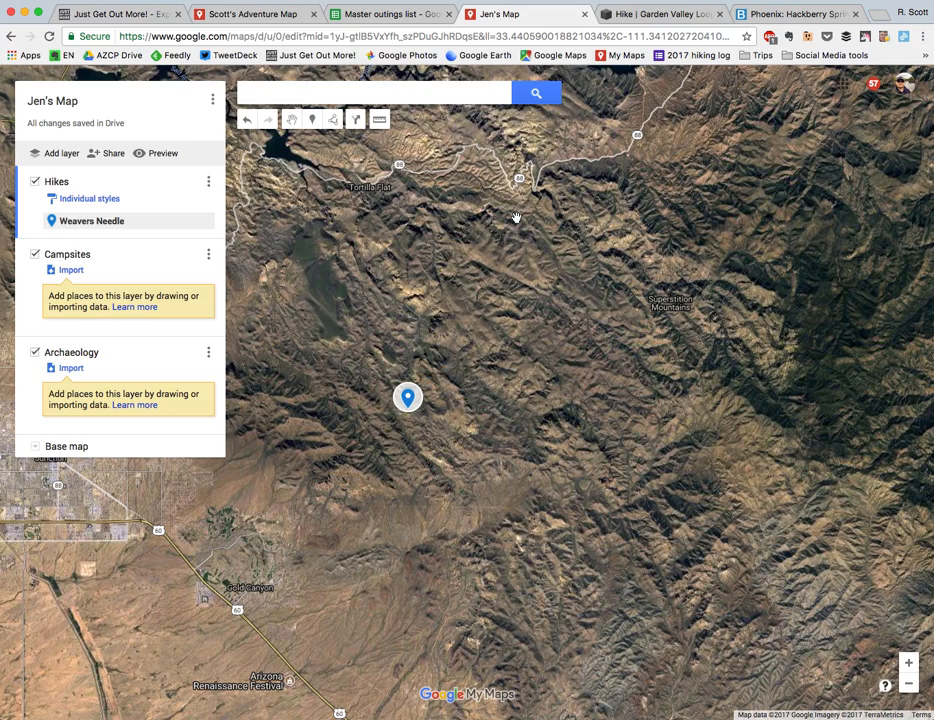
# Locate First Water Trailhead on Srv Rd 78, northwest of Weavers Needle, and add it to the Hikes layer.
pyautogui.moveTo(346, 397); pyautogui.dragTo(495, 404)
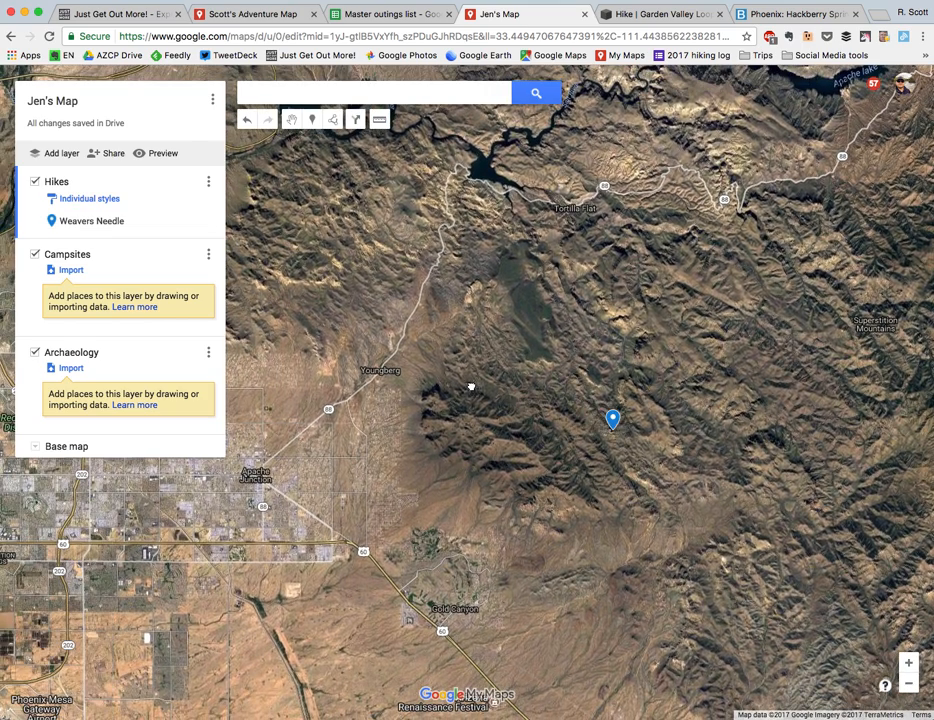
pyautogui.scroll(2, 471, 381)
pyautogui.scroll(2, 462, 375)
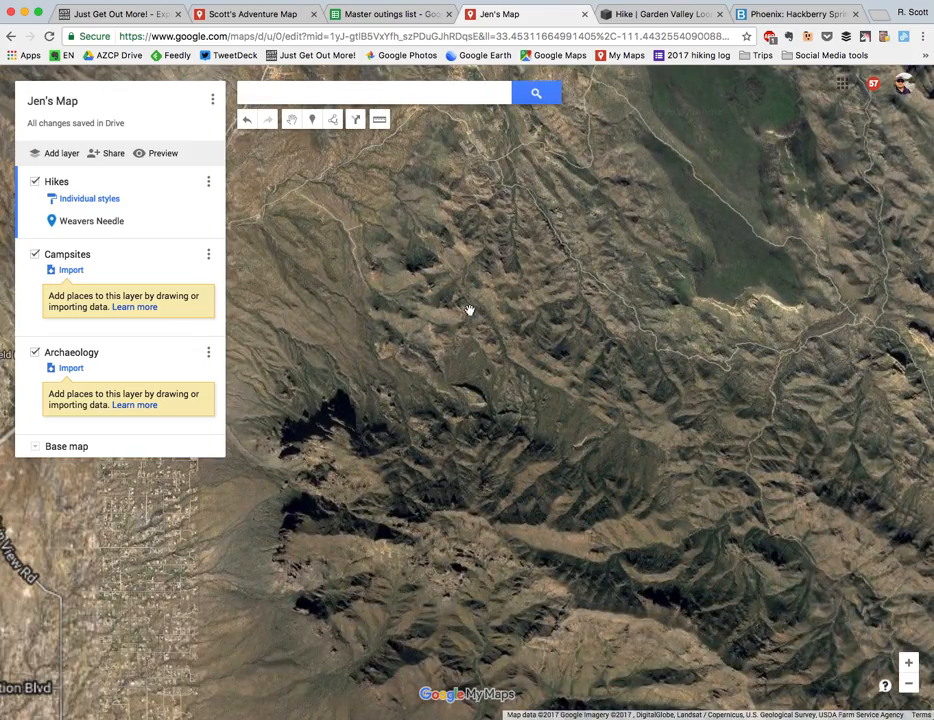
pyautogui.scroll(-2, 471, 423)
pyautogui.moveTo(500, 405); pyautogui.dragTo(551, 334)
pyautogui.doubleClick(551, 330)
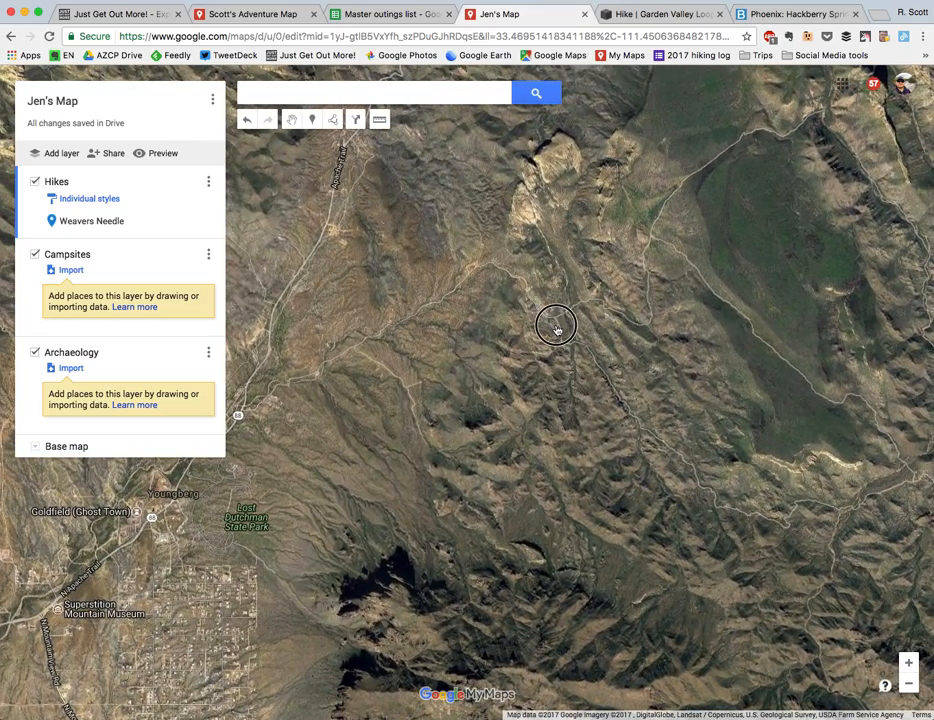
pyautogui.moveTo(545, 324); pyautogui.dragTo(619, 410)
pyautogui.doubleClick(590, 328)
pyautogui.moveTo(578, 314); pyautogui.dragTo(626, 405)
pyautogui.moveTo(587, 337); pyautogui.dragTo(567, 369)
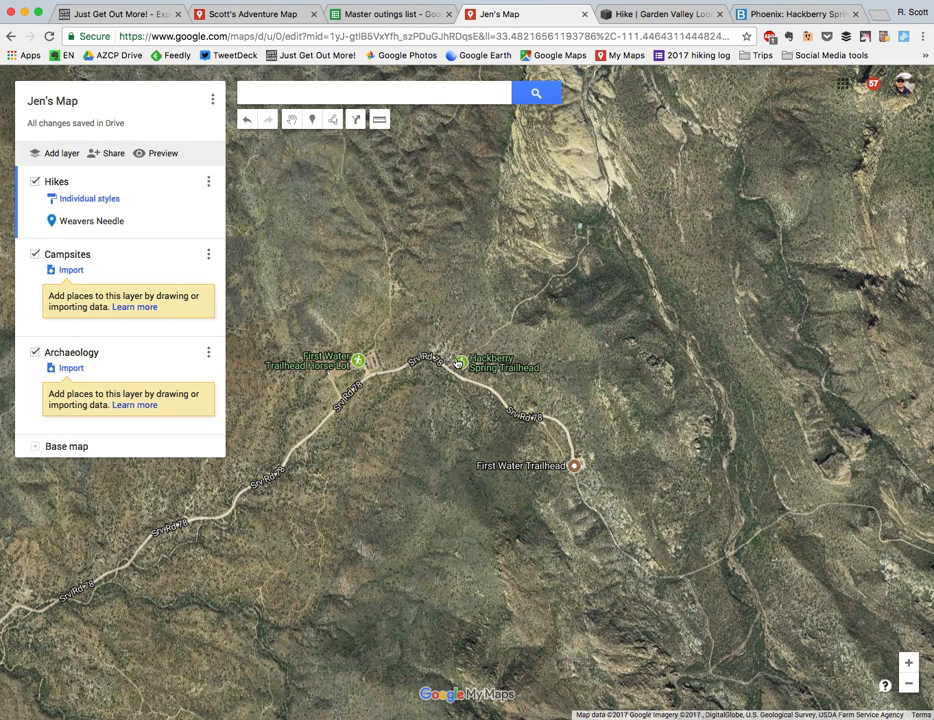
pyautogui.click(575, 468)
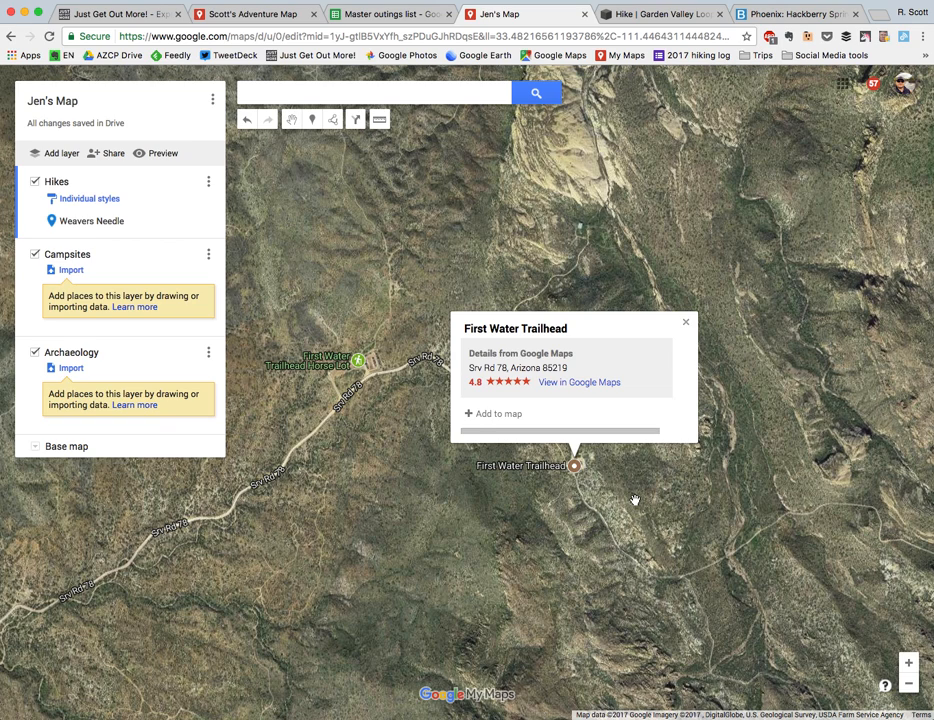
pyautogui.moveTo(634, 499)
pyautogui.mouseDown()
pyautogui.moveTo(559, 513)
pyautogui.moveTo(606, 455)
pyautogui.mouseUp()
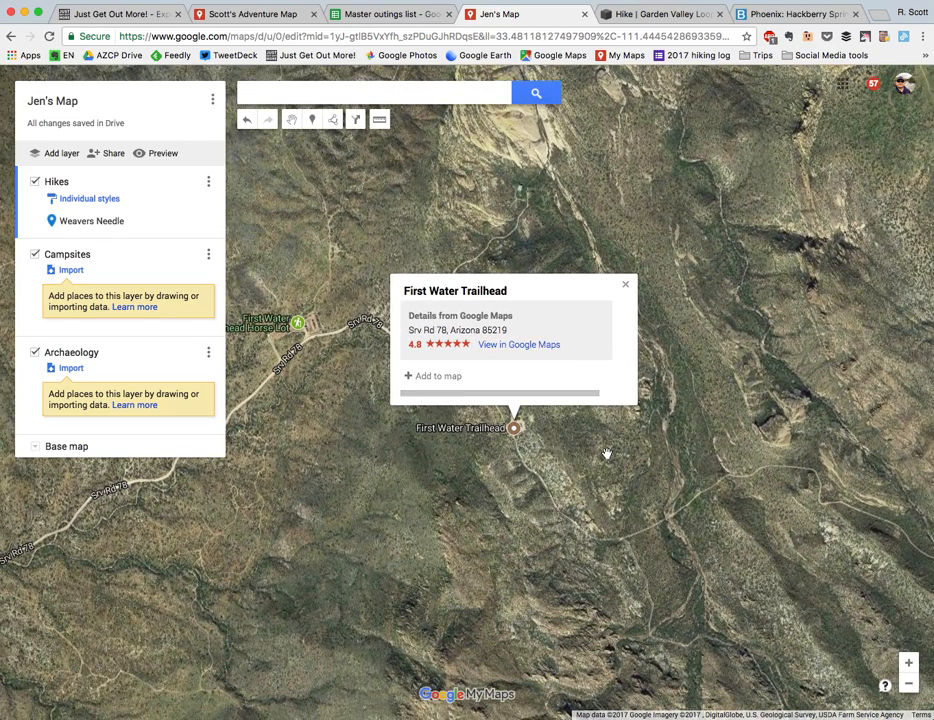
pyautogui.click(442, 379)
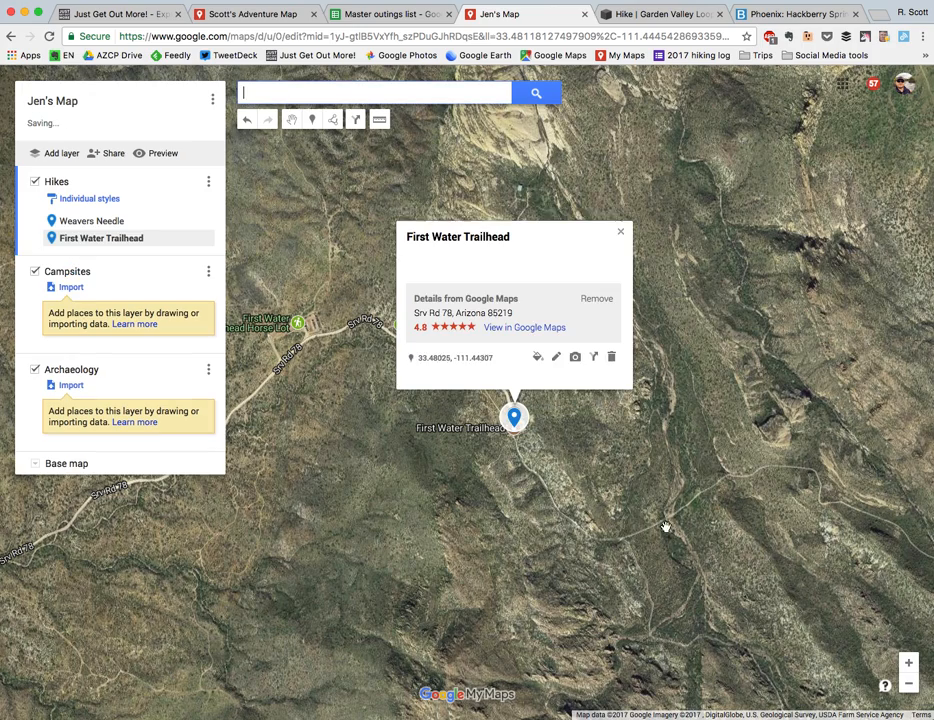
pyautogui.click(908, 685)
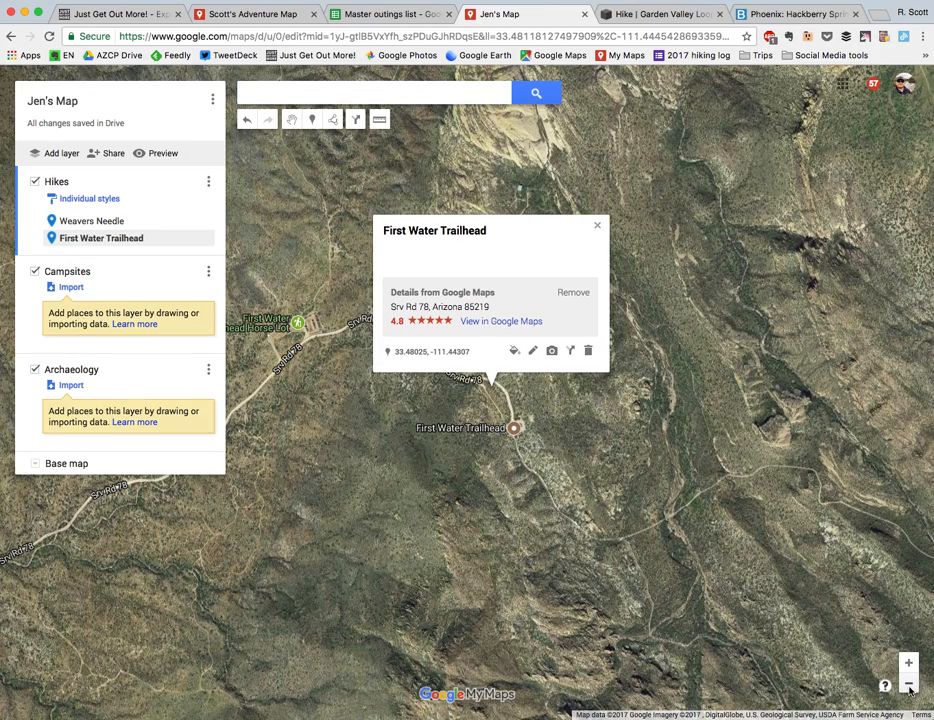
pyautogui.click(530, 416)
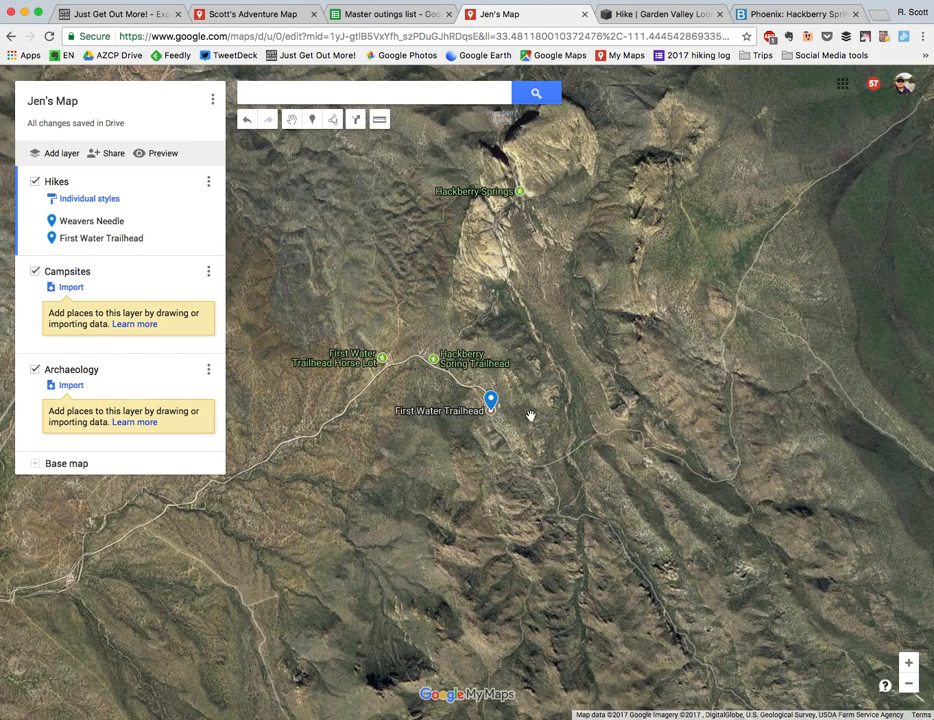
pyautogui.moveTo(492, 436); pyautogui.dragTo(428, 467)
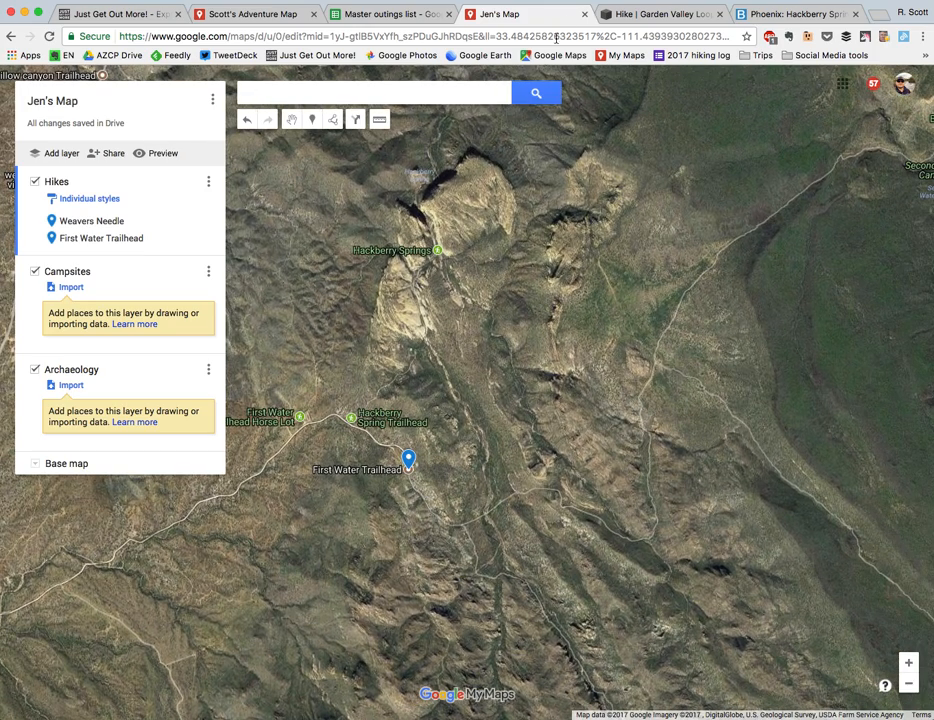
# Review the Garden Valley Loop hike page on arizonahikersguide.com, including its trail stats, description, trailhead map and photo gallery.
pyautogui.click(660, 14)
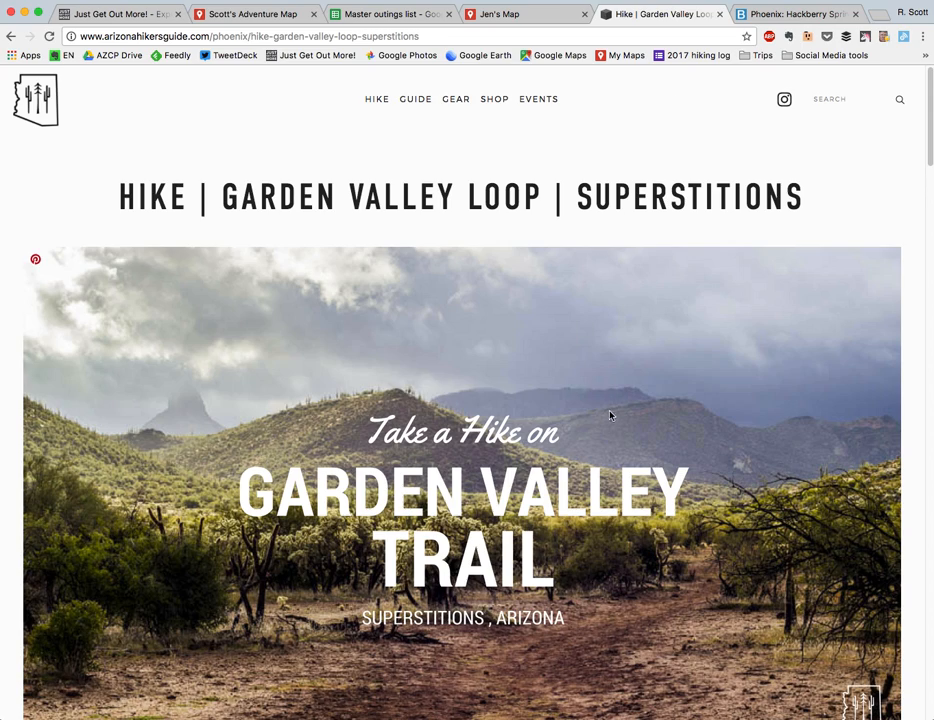
pyautogui.scroll(-5, 610, 415)
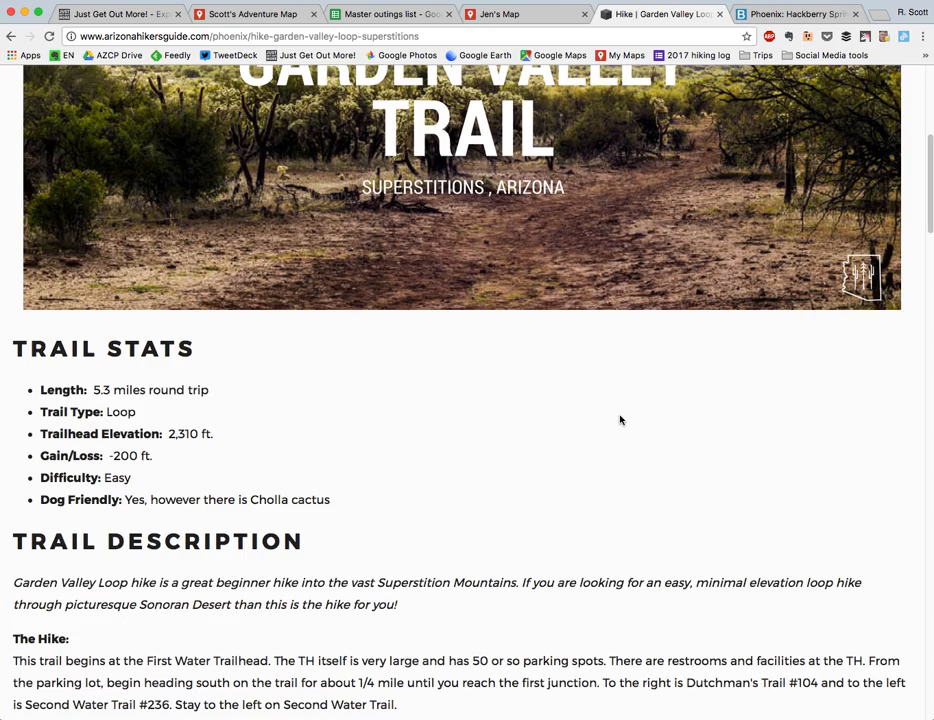
pyautogui.scroll(-4, 620, 420)
pyautogui.scroll(-6, 620, 420)
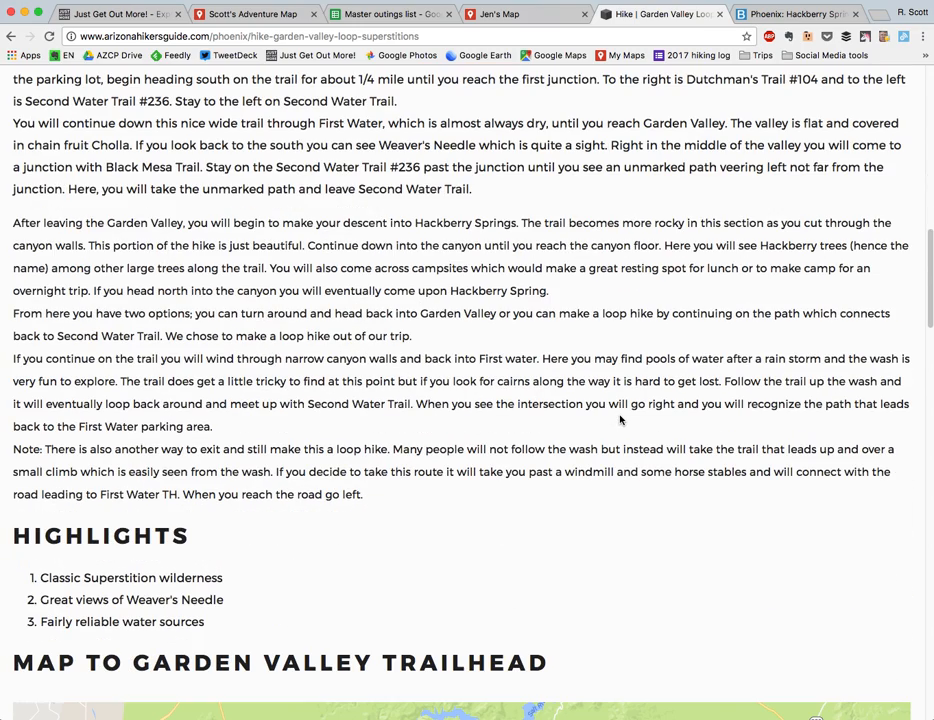
pyautogui.scroll(-2, 480, 480)
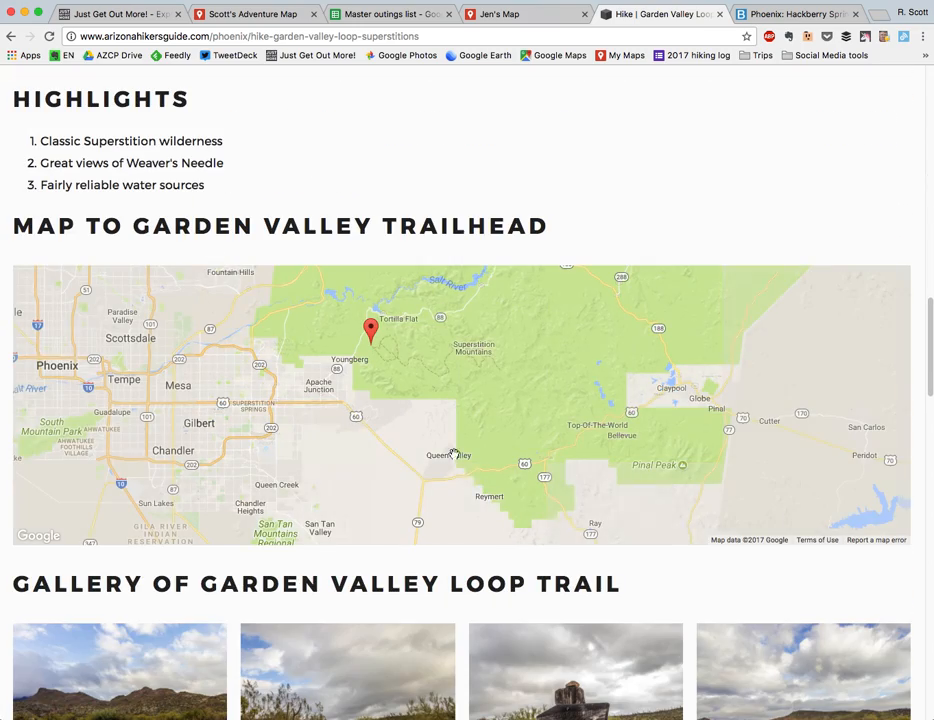
pyautogui.scroll(-5, 526, 672)
pyautogui.scroll(-4, 526, 672)
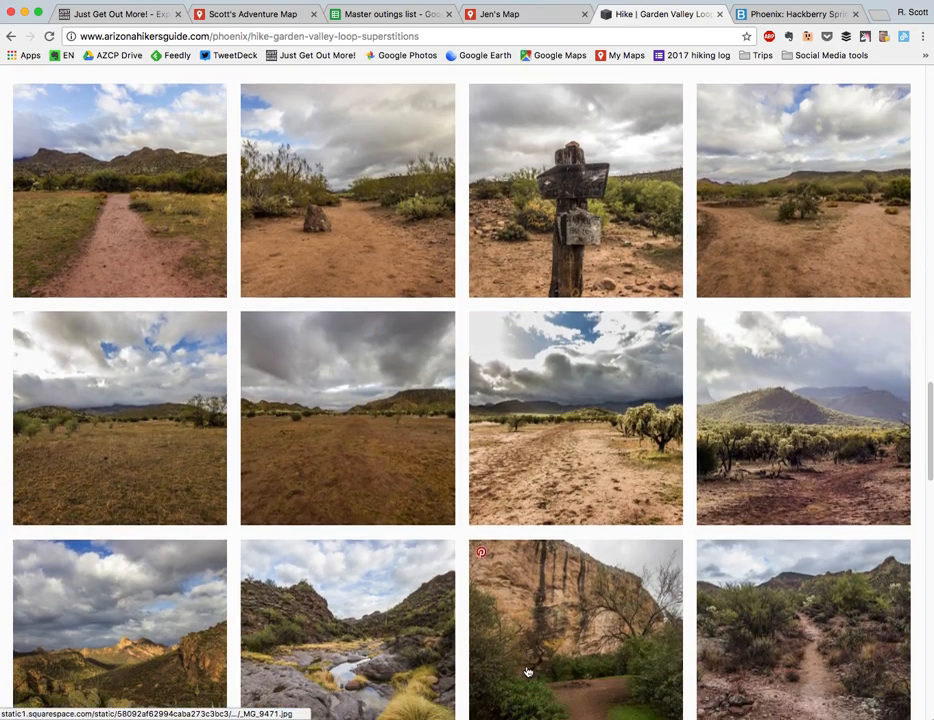
pyautogui.scroll(-3, 526, 672)
pyautogui.scroll(2, 527, 671)
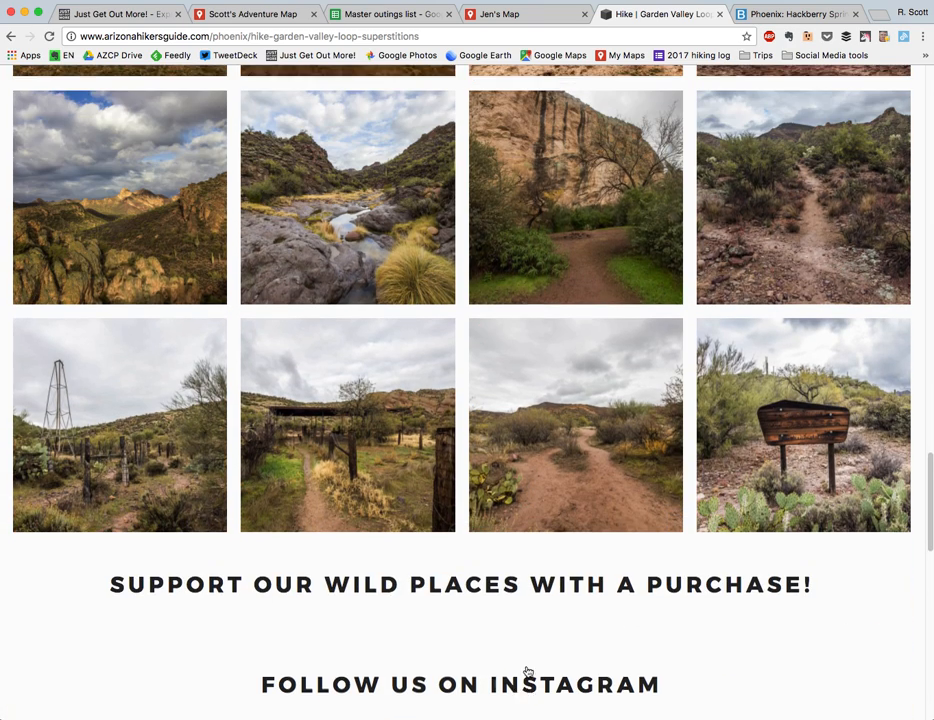
pyautogui.scroll(-2, 527, 671)
pyautogui.scroll(-1, 528, 671)
pyautogui.scroll(3, 527, 671)
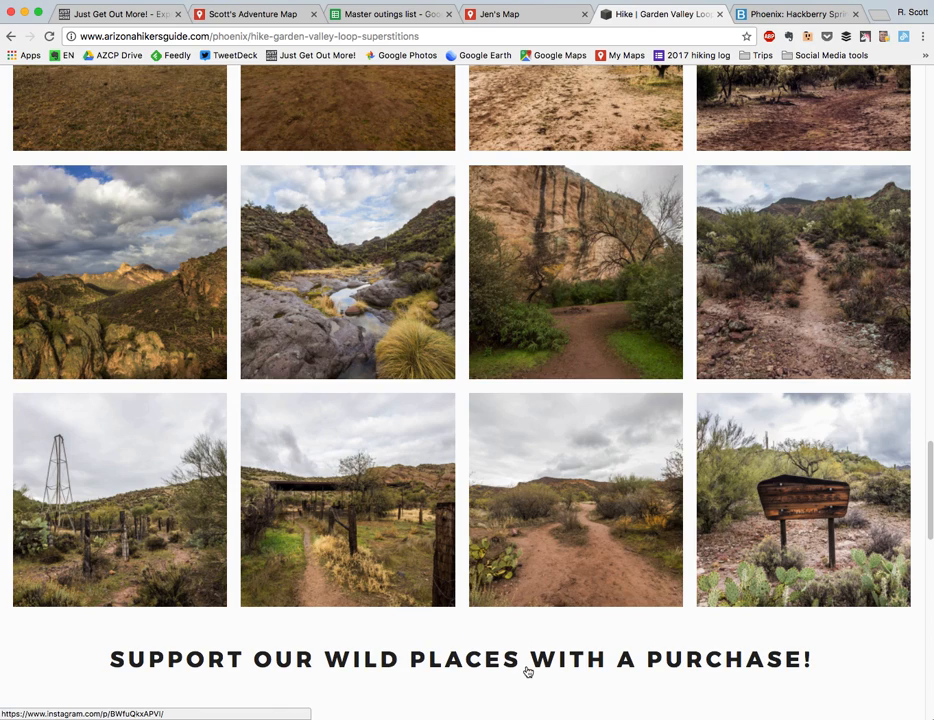
# Return to the custom map and examine the trails and terrain from First Water Trailhead north past Hackberry Springs.
pyautogui.click(519, 15)
pyautogui.doubleClick(494, 402)
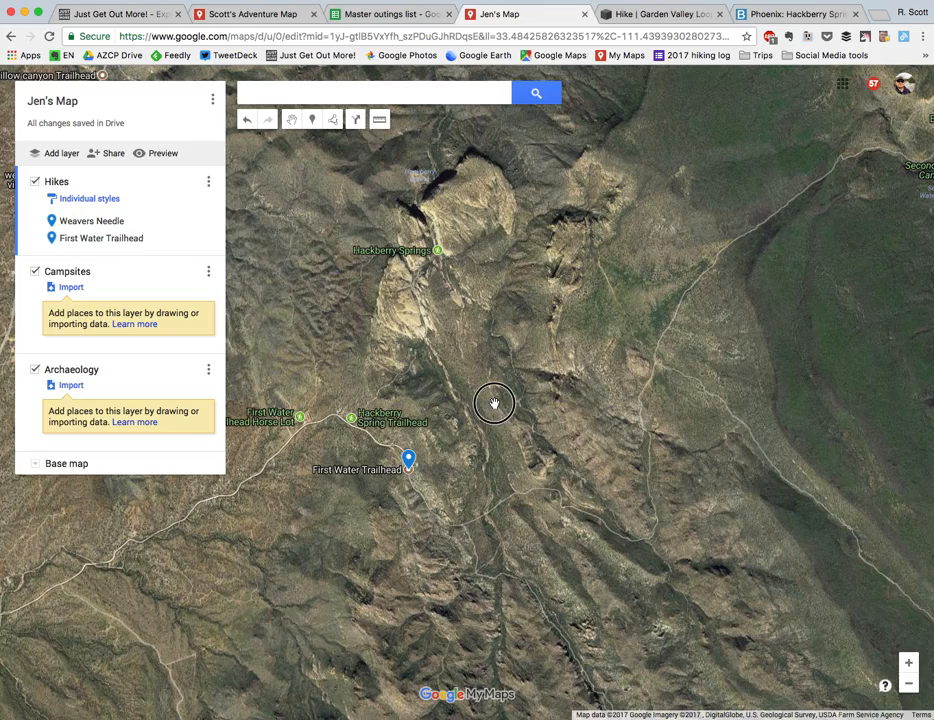
pyautogui.moveTo(557, 408); pyautogui.dragTo(628, 488)
pyautogui.moveTo(621, 571); pyautogui.dragTo(494, 269)
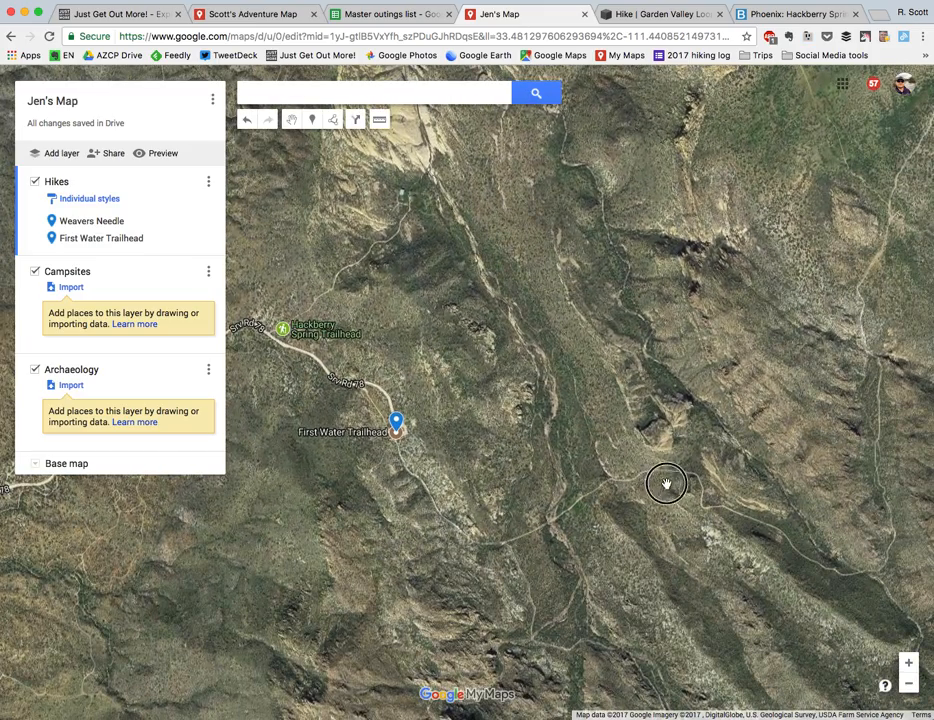
pyautogui.moveTo(668, 483); pyautogui.dragTo(481, 513)
pyautogui.moveTo(653, 367); pyautogui.dragTo(567, 598)
pyautogui.moveTo(632, 461); pyautogui.dragTo(511, 498)
pyautogui.moveTo(362, 274); pyautogui.dragTo(538, 563)
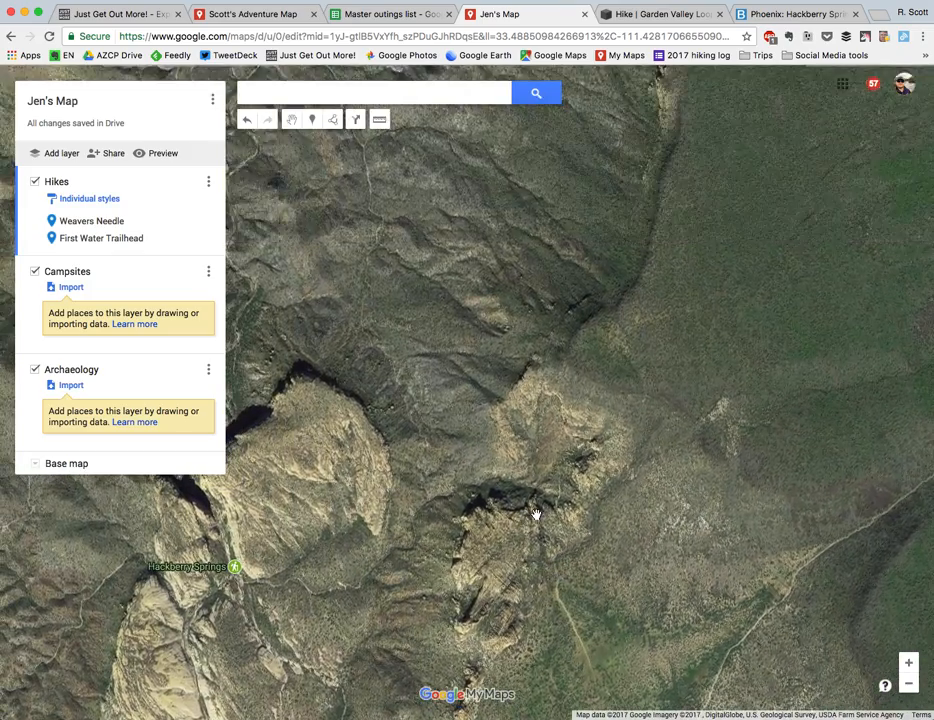
pyautogui.moveTo(377, 352)
pyautogui.mouseDown()
pyautogui.moveTo(607, 484)
pyautogui.moveTo(624, 557)
pyautogui.mouseUp()
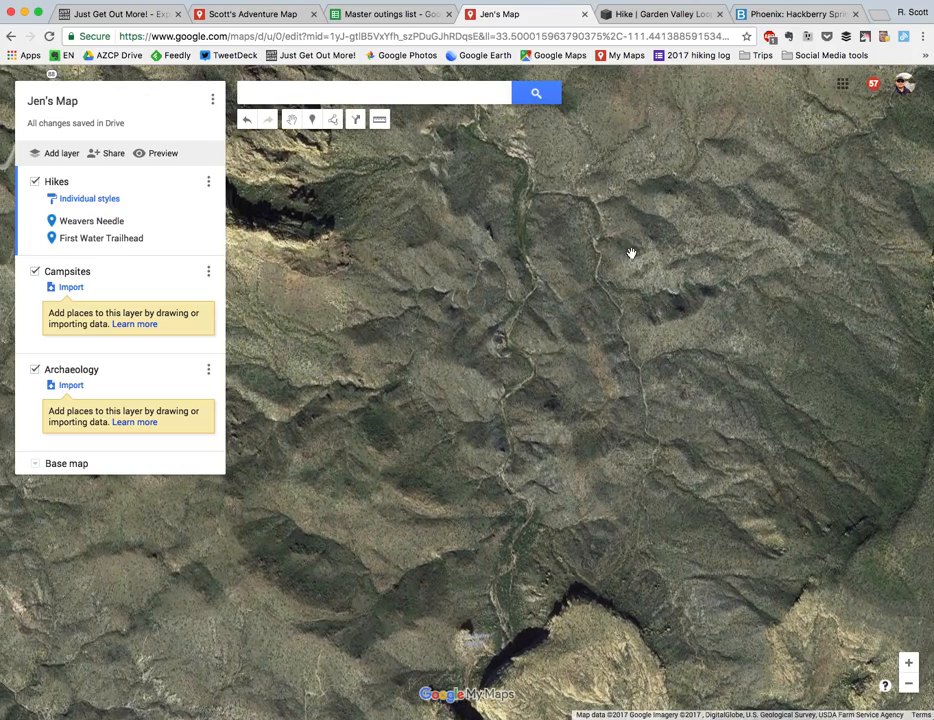
# Examine the washes, canyons and trails around Hackberry Springs and back south to the First Water Trailhead marker.
pyautogui.moveTo(517, 225); pyautogui.dragTo(724, 216)
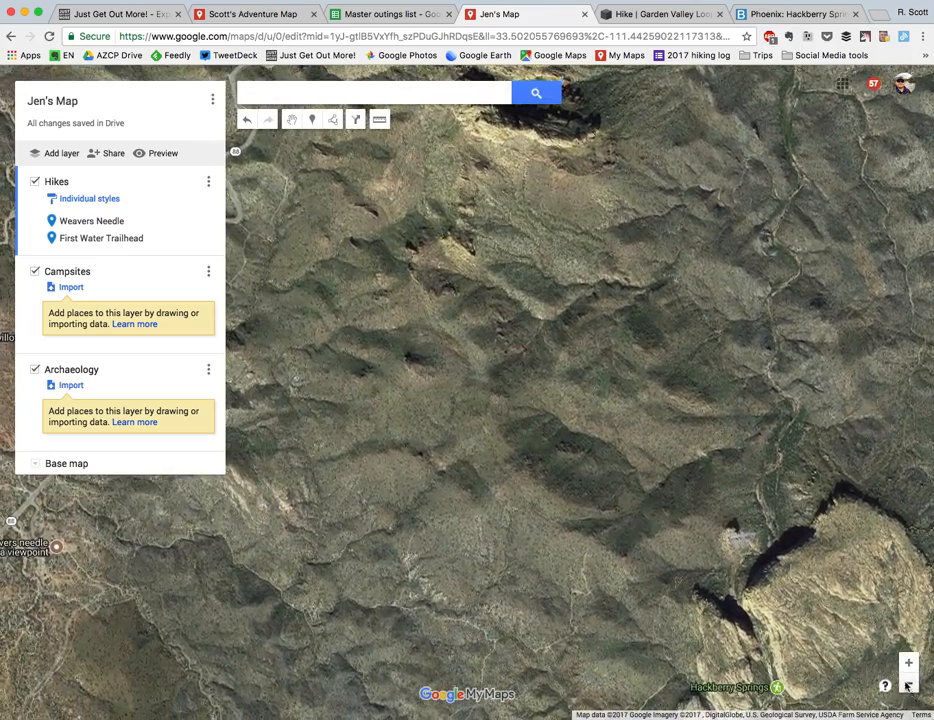
pyautogui.moveTo(815, 621); pyautogui.dragTo(460, 437)
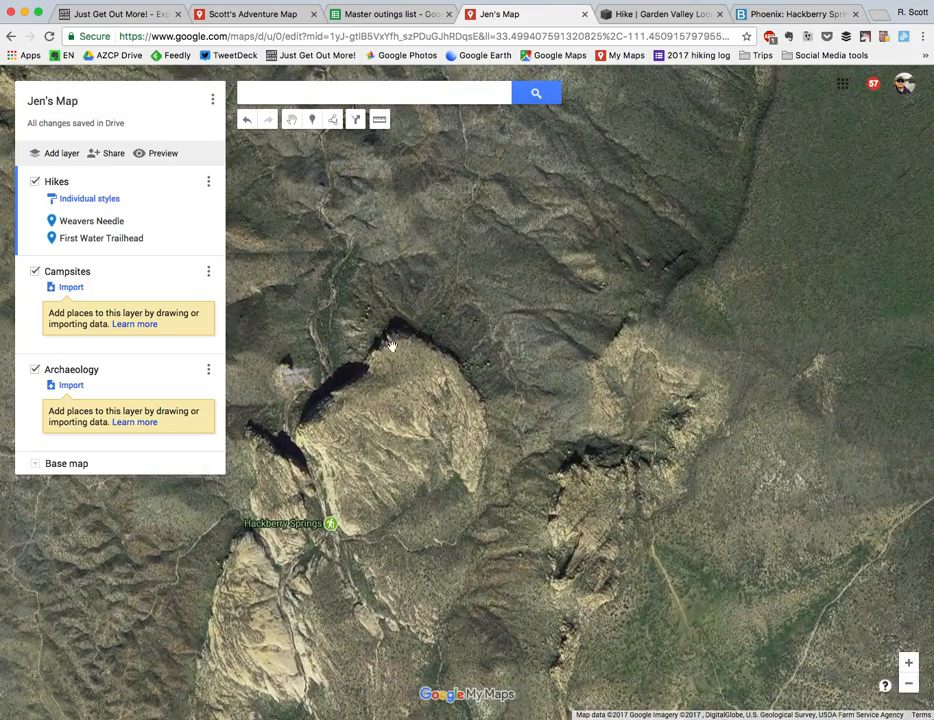
pyautogui.moveTo(273, 388); pyautogui.dragTo(297, 528)
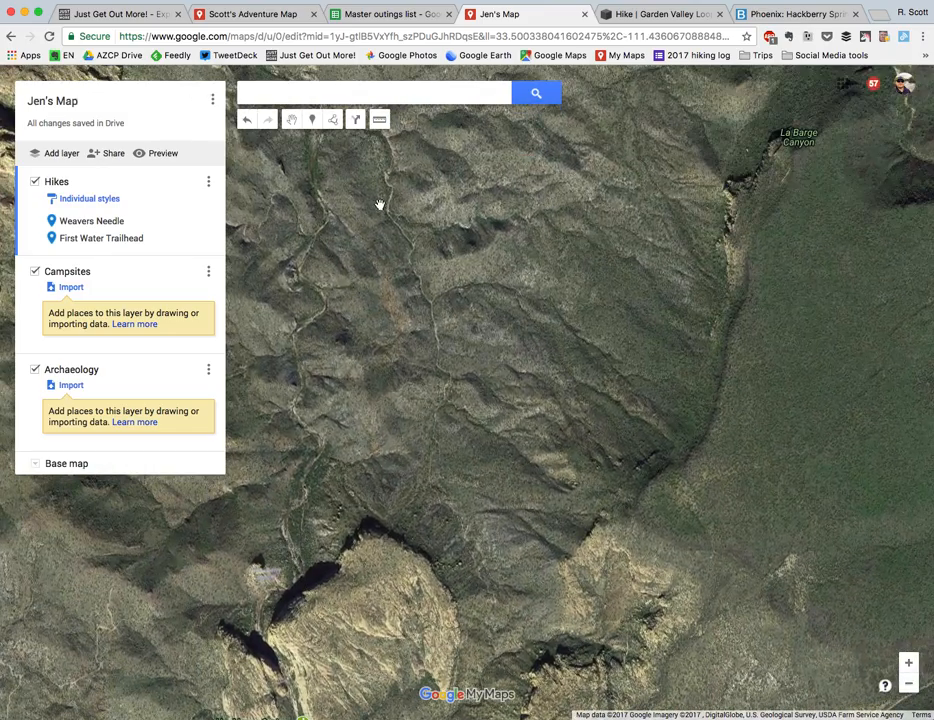
pyautogui.moveTo(354, 572); pyautogui.dragTo(414, 298)
pyautogui.moveTo(390, 465); pyautogui.dragTo(555, 362)
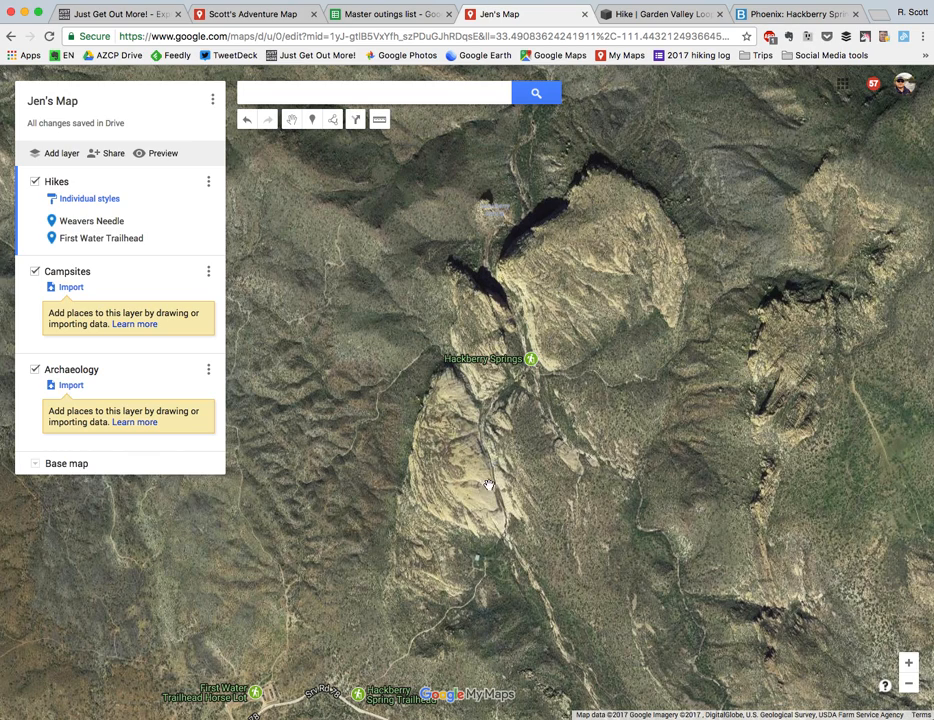
pyautogui.moveTo(390, 667); pyautogui.dragTo(513, 423)
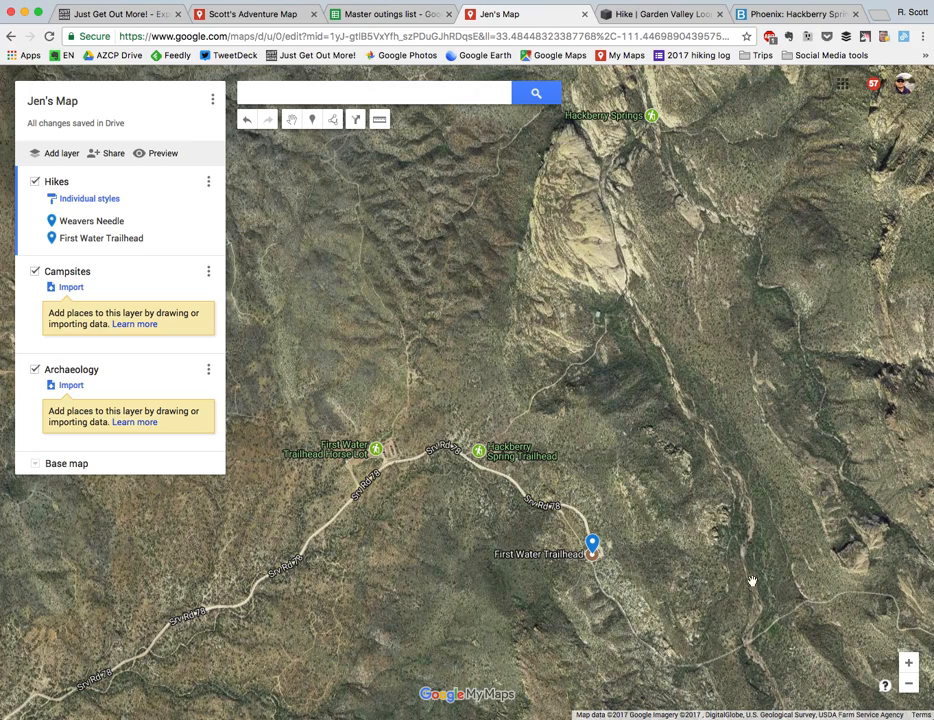
pyautogui.moveTo(585, 337); pyautogui.dragTo(300, 421)
# Move the First Water Trailhead marker onto Hackberry Springs and open its details for editing.
pyautogui.click(908, 683)
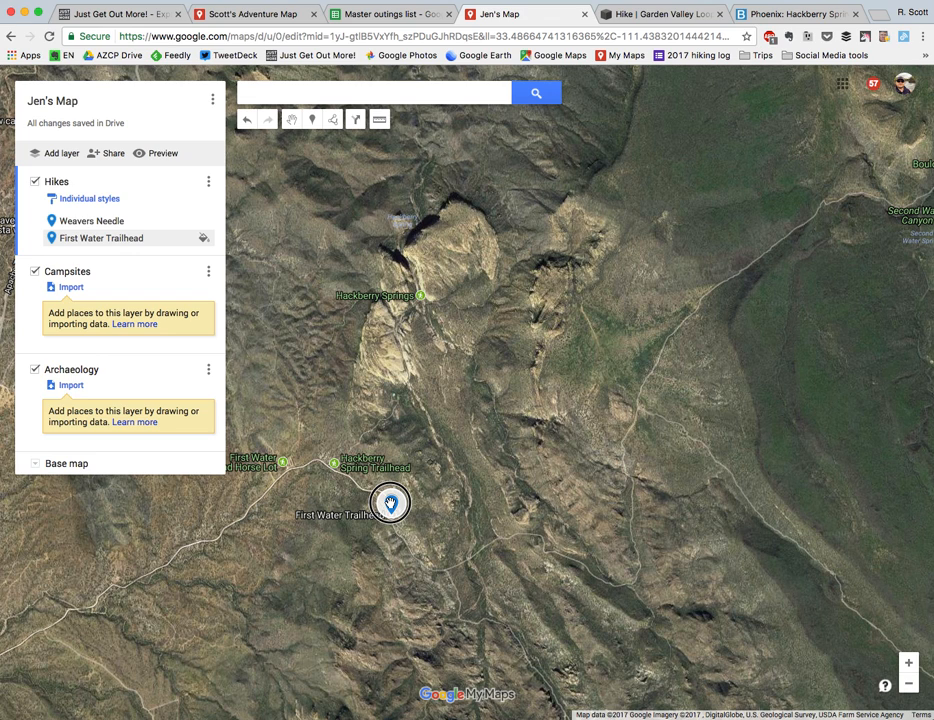
pyautogui.click(390, 505)
pyautogui.moveTo(422, 472)
pyautogui.mouseDown()
pyautogui.moveTo(425, 452)
pyautogui.moveTo(515, 340)
pyautogui.moveTo(436, 230)
pyautogui.moveTo(443, 250)
pyautogui.mouseUp()
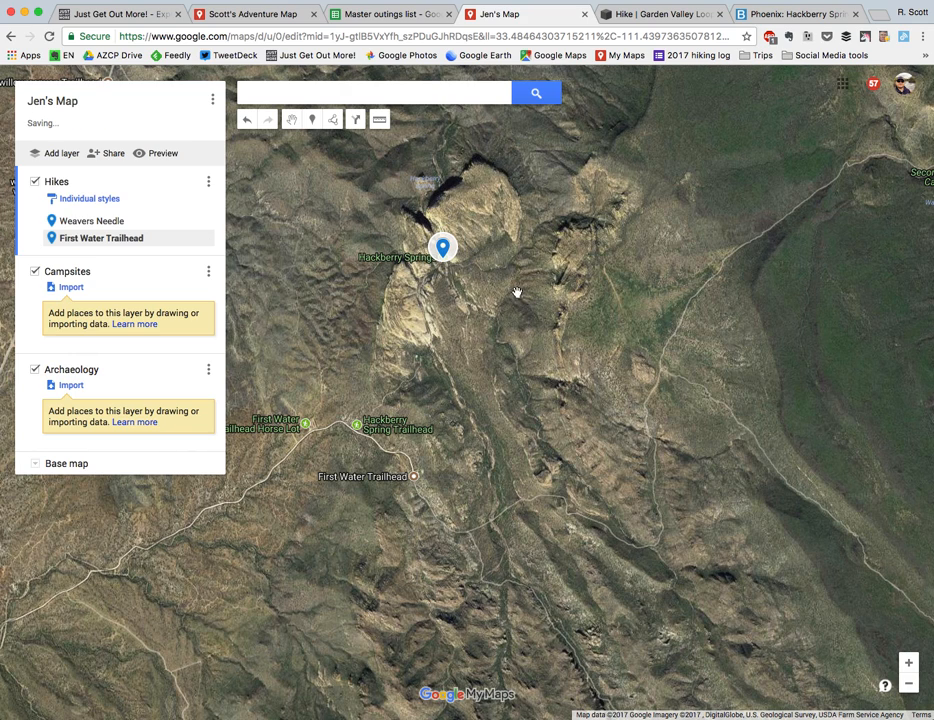
pyautogui.click(442, 247)
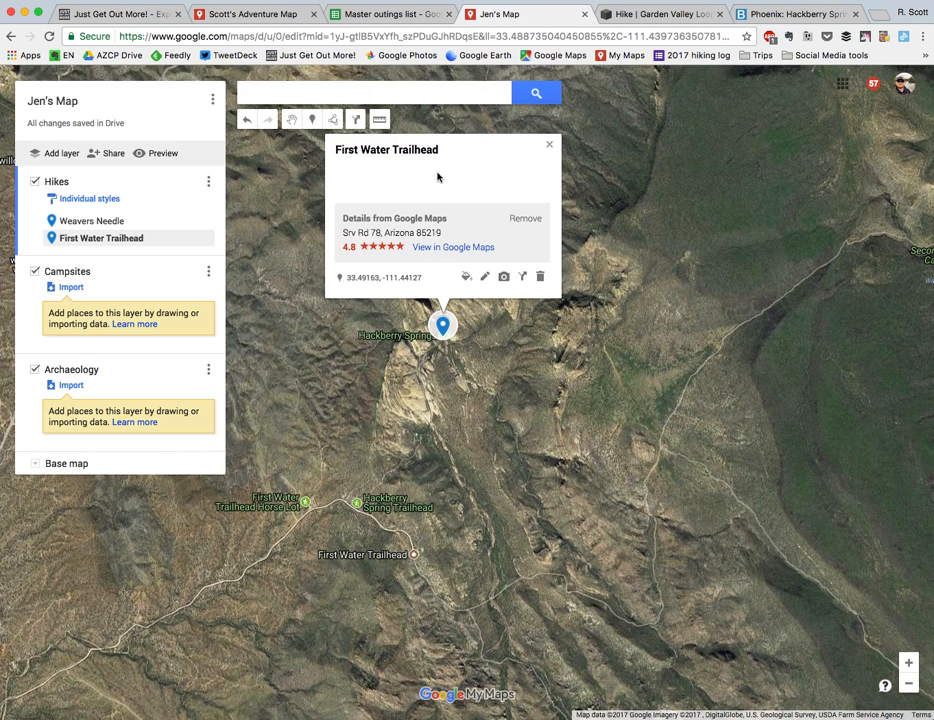
pyautogui.click(485, 275)
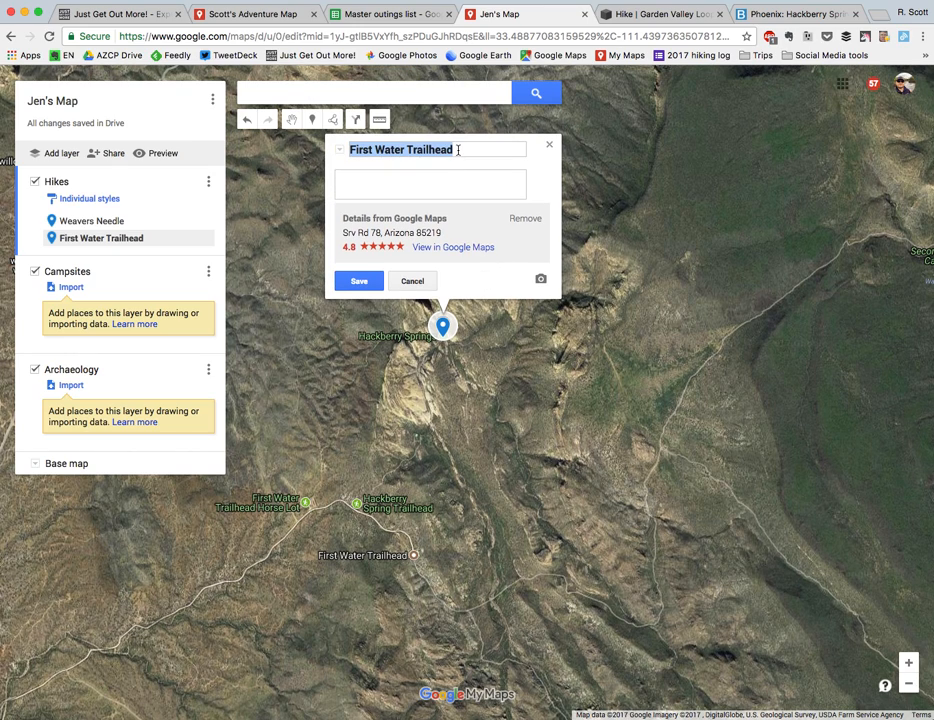
# Try to retitle the marker "Garden Valley Loop hike" and paste the arizonahikersguide.com hike page address as its description.
pyautogui.write('Garden Valley Loop hike')
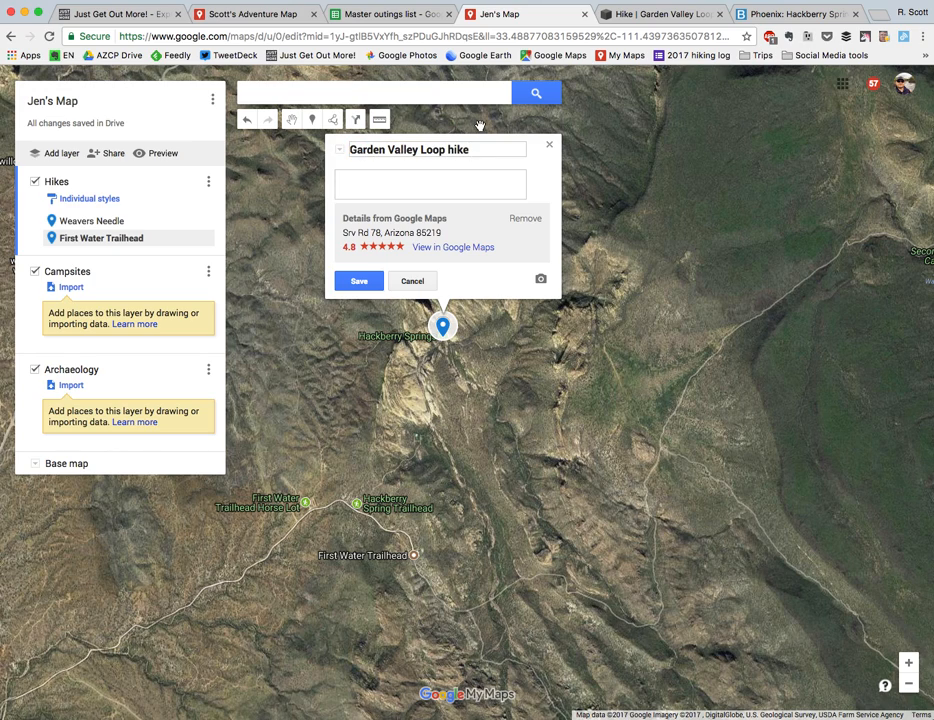
pyautogui.click(655, 16)
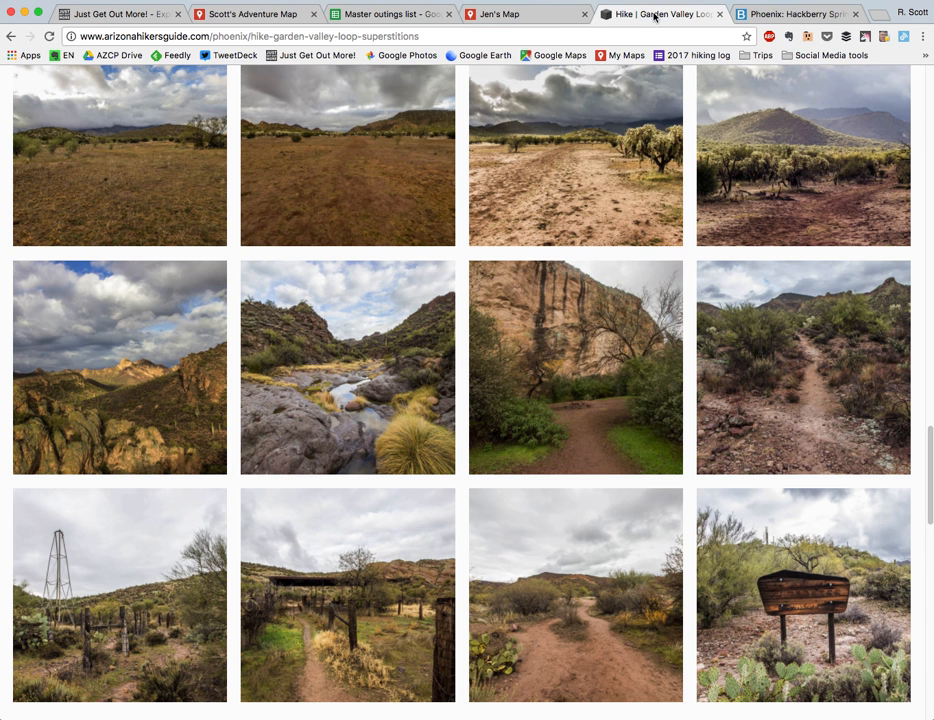
pyautogui.click(258, 33)
pyautogui.rightClick(258, 33)
pyautogui.click(280, 56)
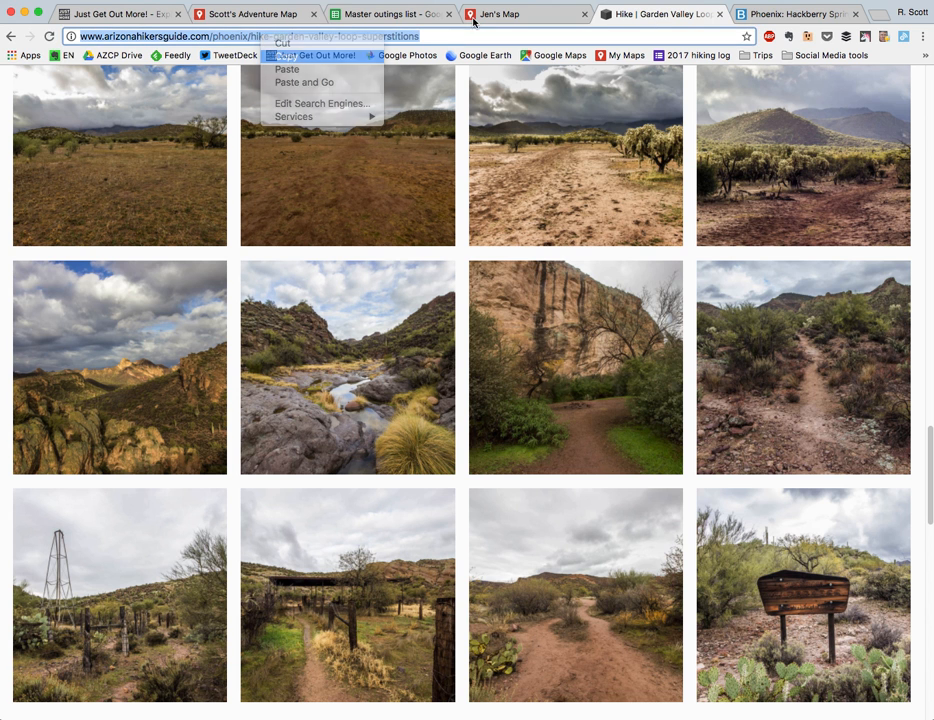
pyautogui.click(487, 16)
pyautogui.click(429, 178)
pyautogui.press('super+v')
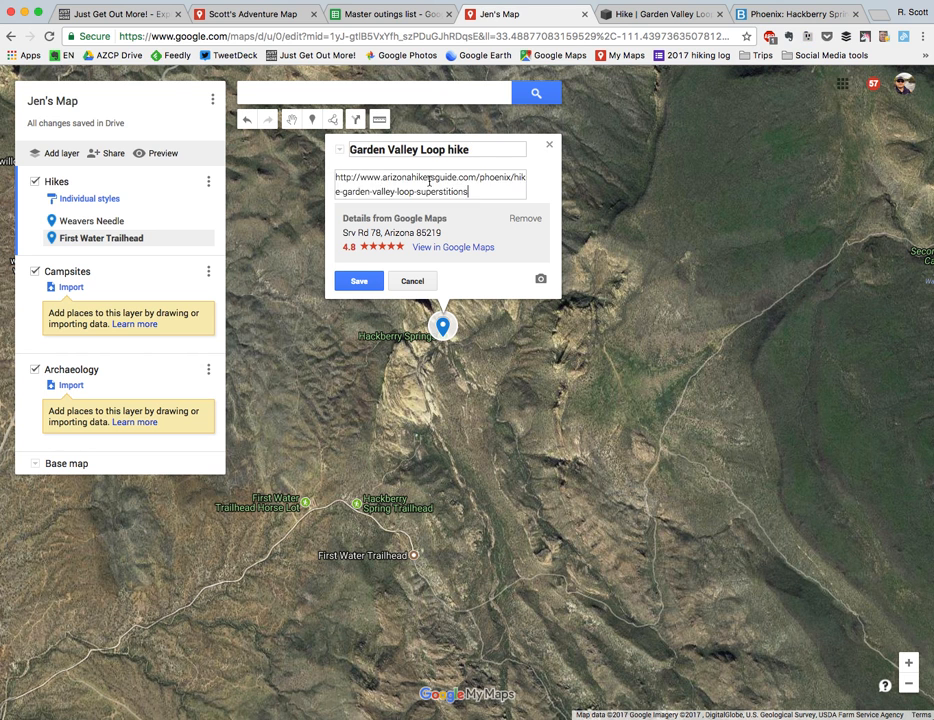
# Remove the Google Maps details from the marker and paste the Garden Valley Loop page's web address into its description.
pyautogui.click(526, 219)
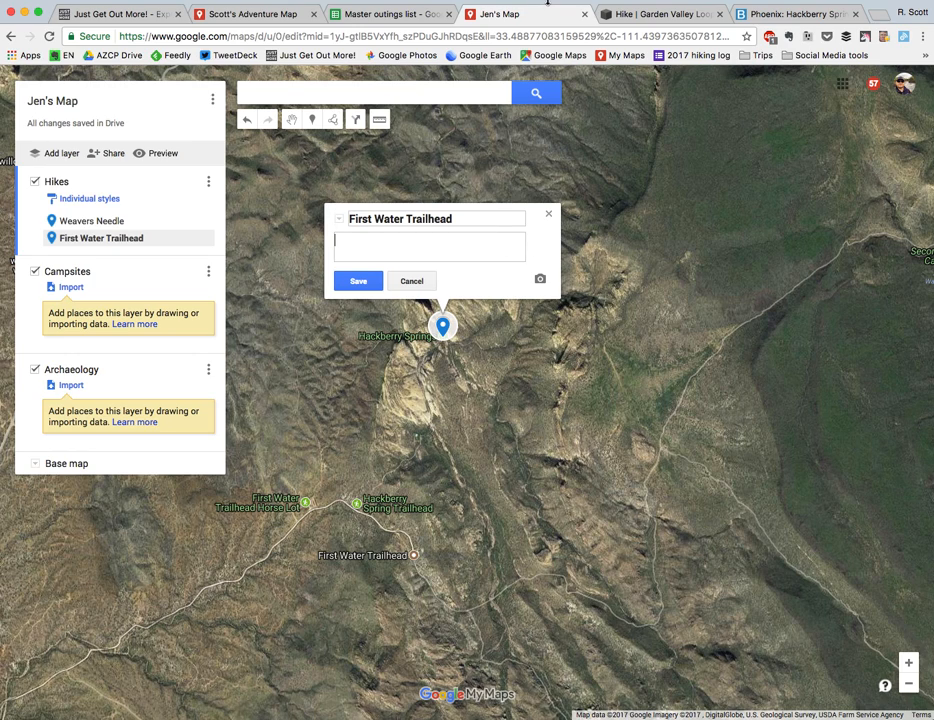
pyautogui.click(638, 15)
pyautogui.rightClick(299, 40)
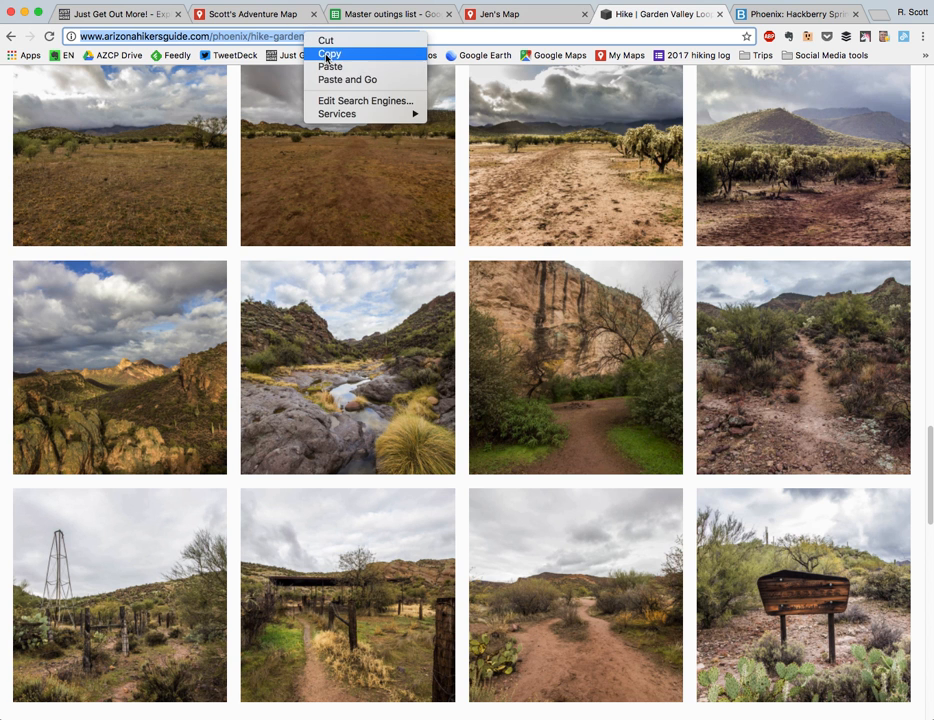
pyautogui.click(334, 54)
pyautogui.click(497, 14)
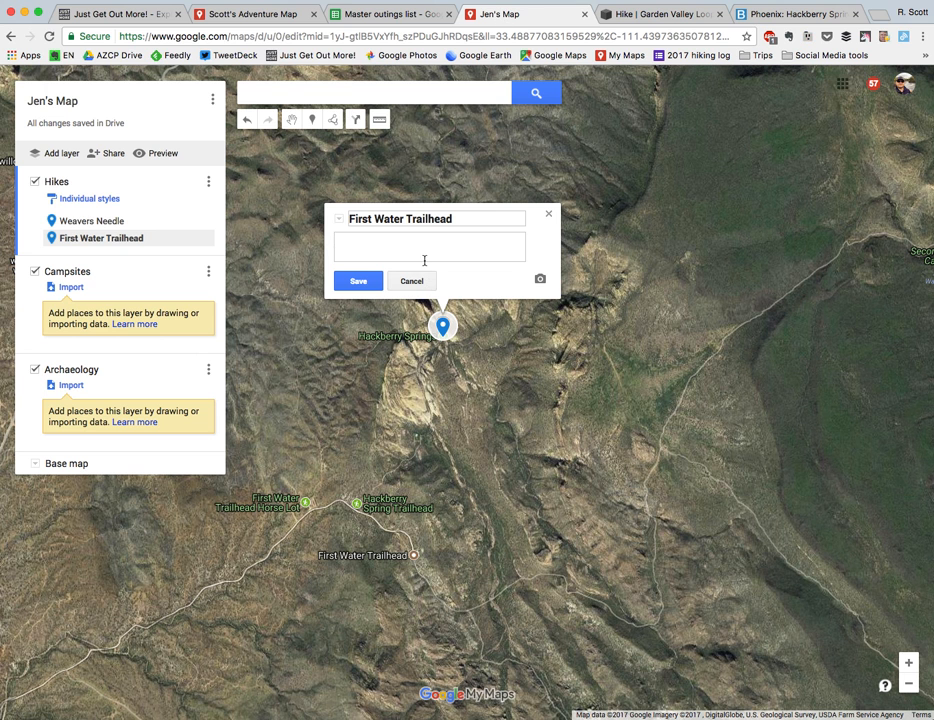
pyautogui.press('super+v')
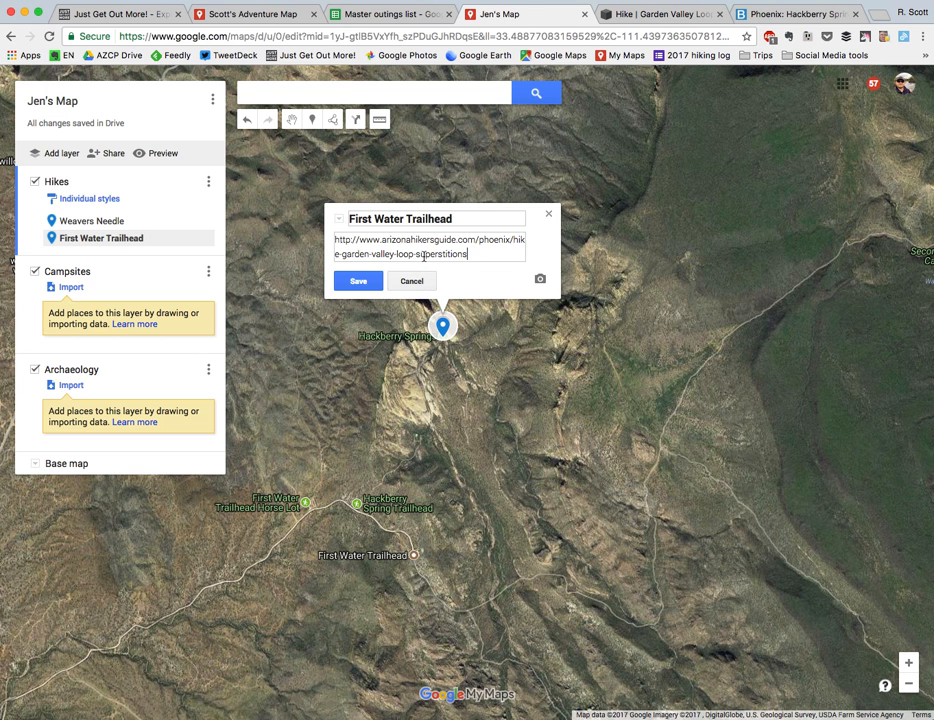
# Begin adding an image by URL to the marker and copy the link address of the gallery's rocky creek photo, _MG_9446.jpg.
pyautogui.click(540, 283)
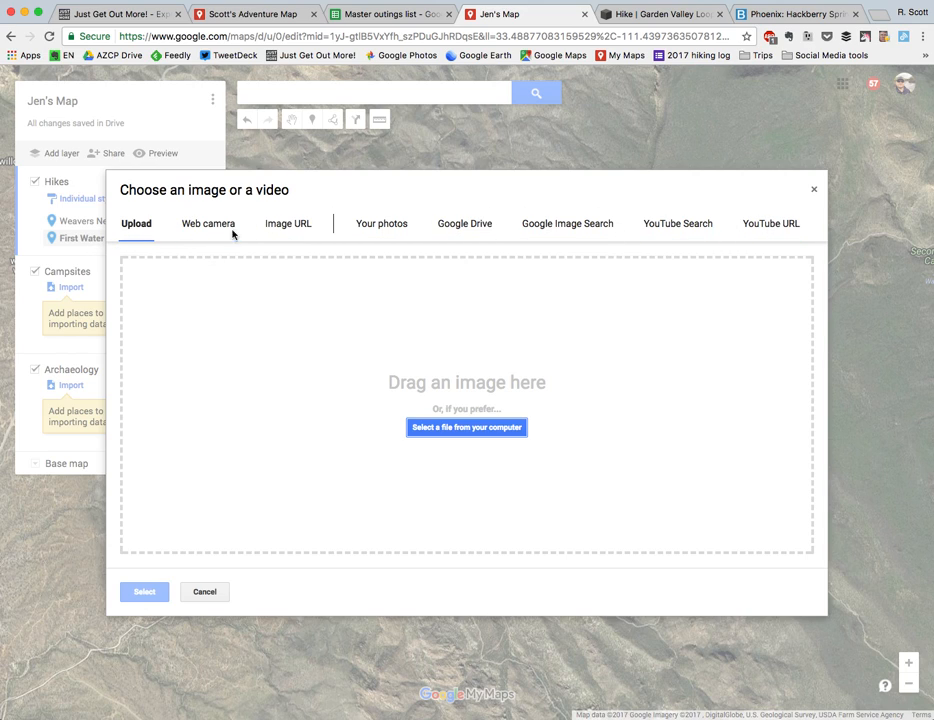
pyautogui.click(286, 226)
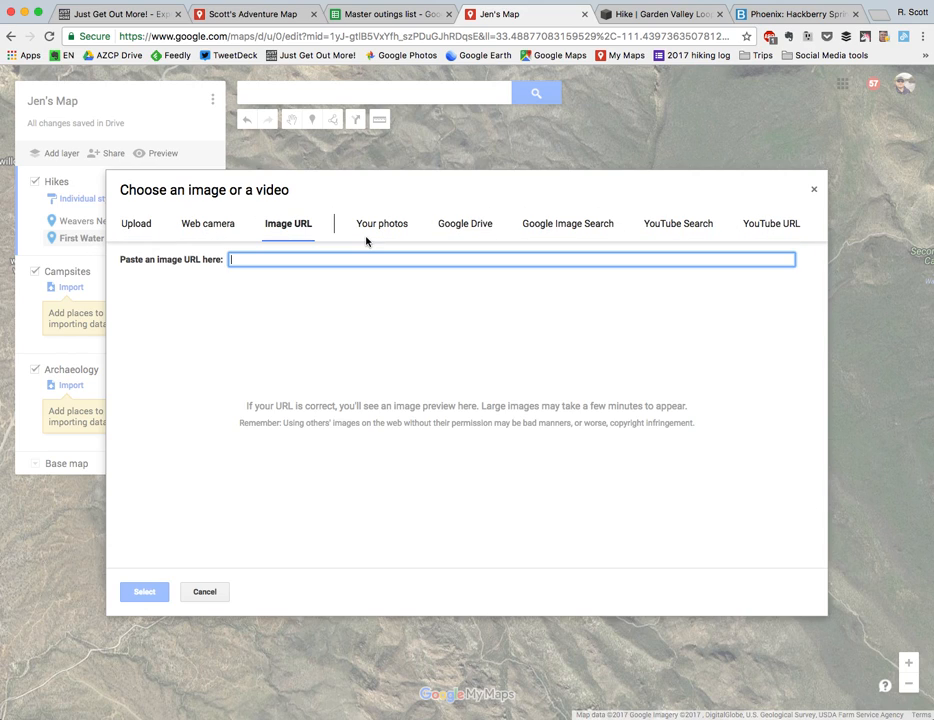
pyautogui.click(647, 16)
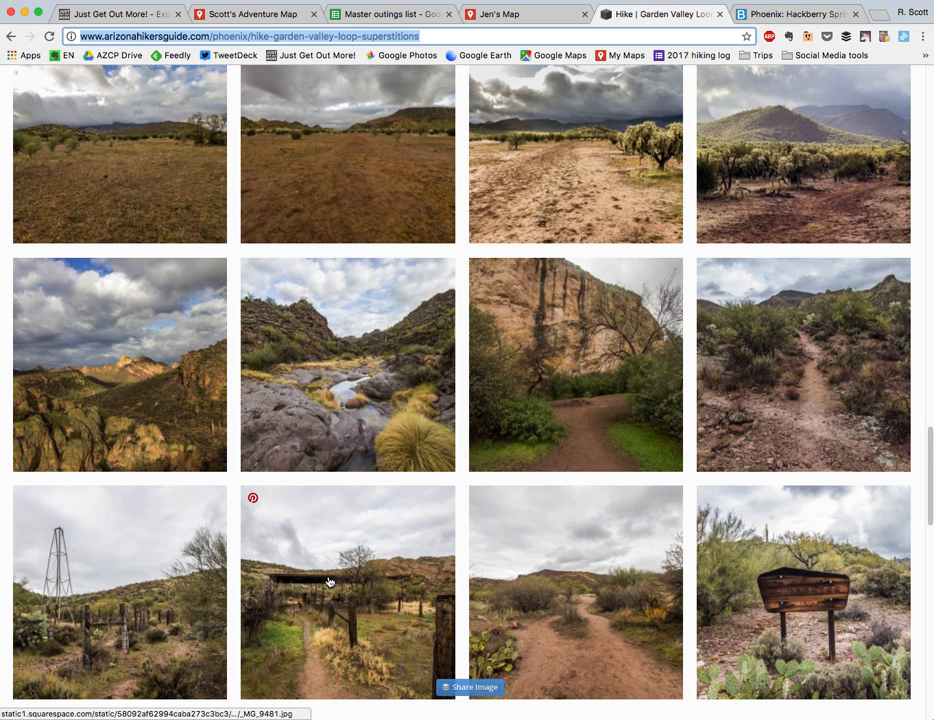
pyautogui.scroll(-2, 300, 270)
pyautogui.scroll(2, 320, 280)
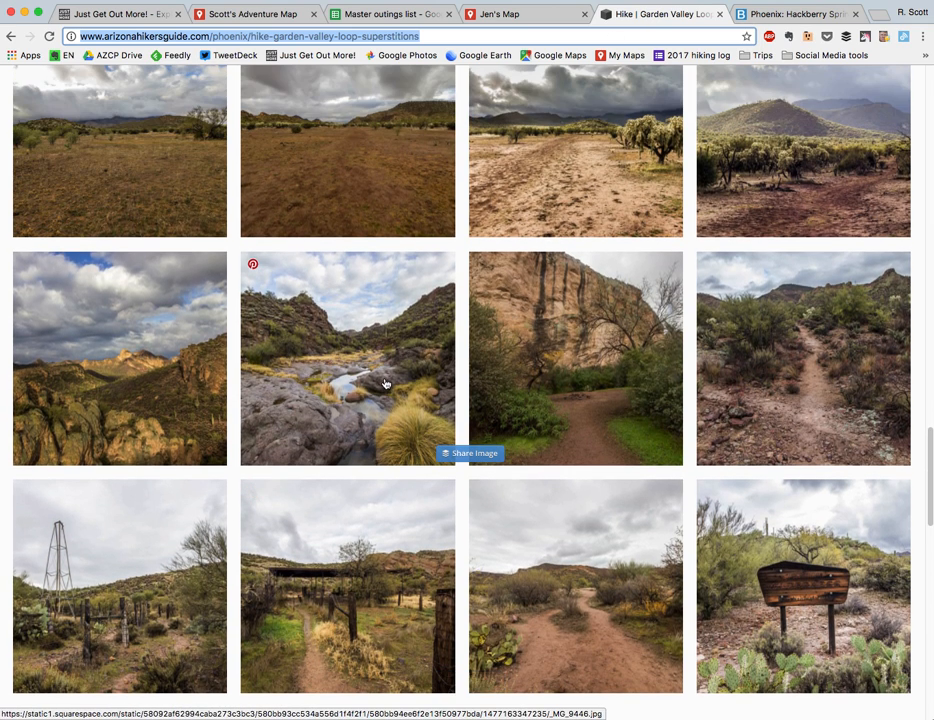
pyautogui.scroll(2, 385, 383)
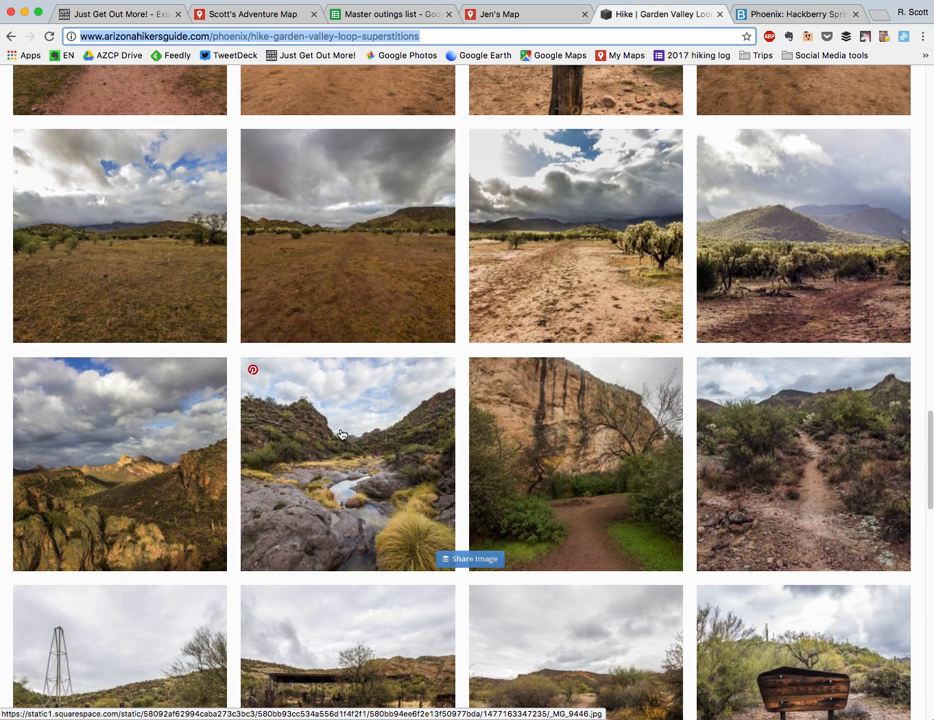
pyautogui.rightClick(368, 442)
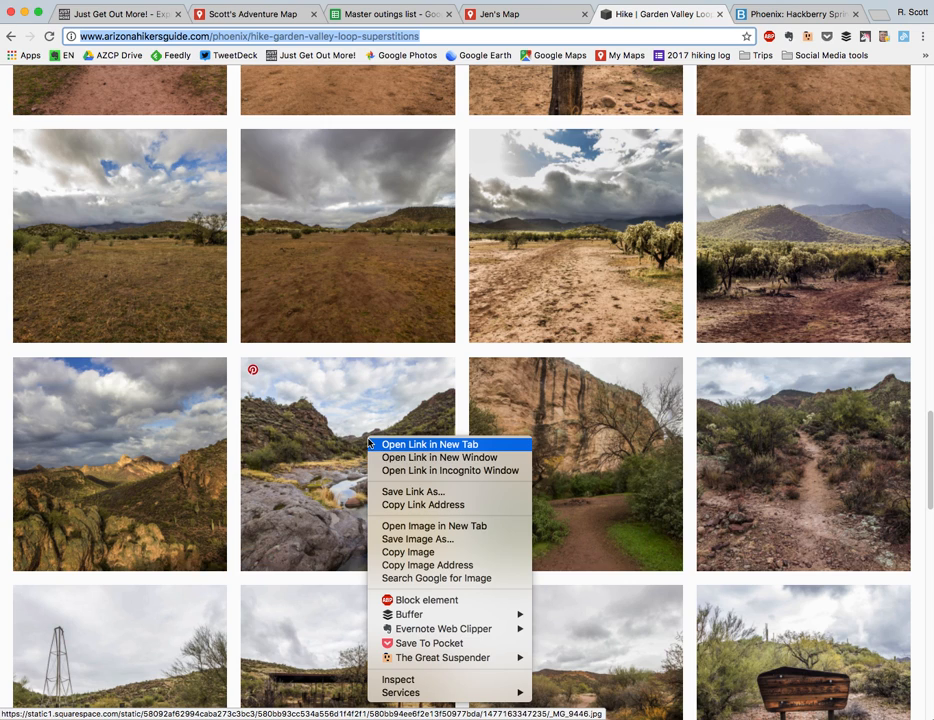
pyautogui.click(430, 504)
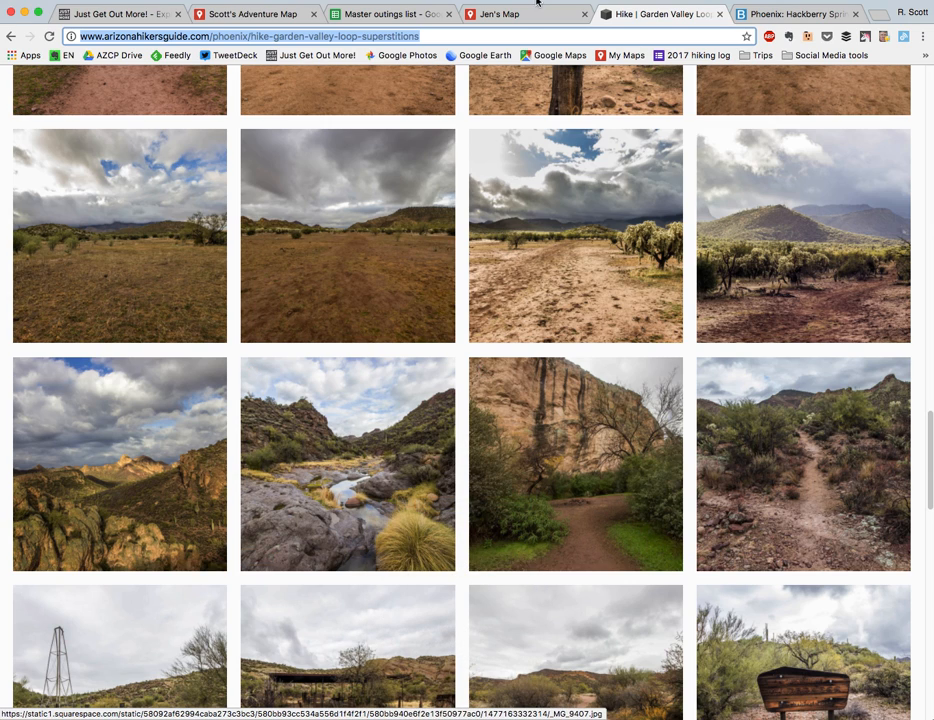
# Attach the photo to the First Water Trailhead marker using the copied image URL and save the marker.
pyautogui.click(510, 14)
pyautogui.click(323, 262)
pyautogui.rightClick(323, 262)
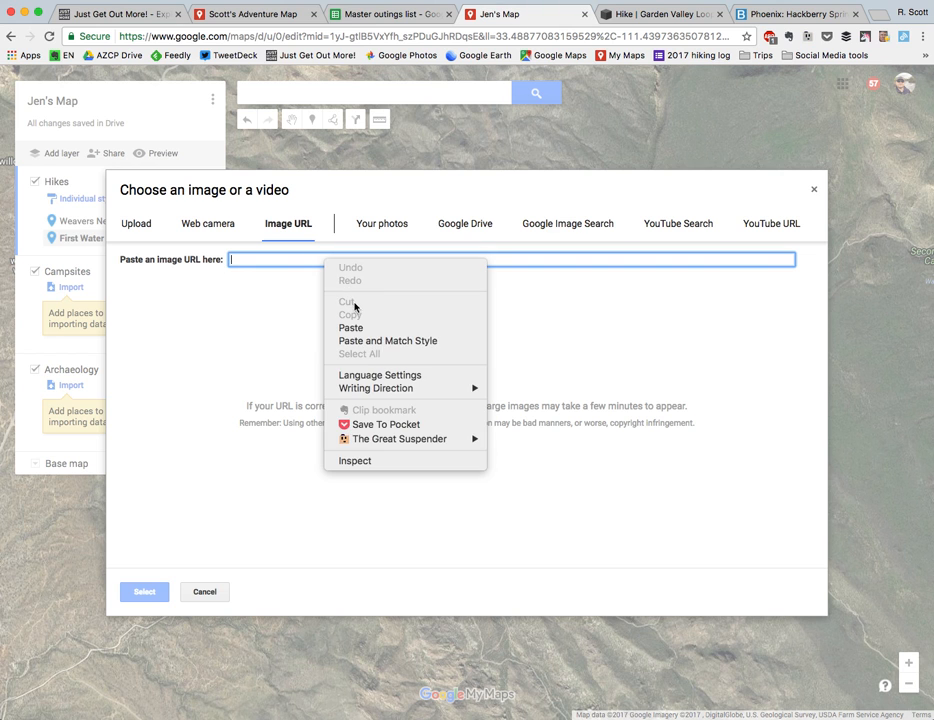
pyautogui.click(363, 326)
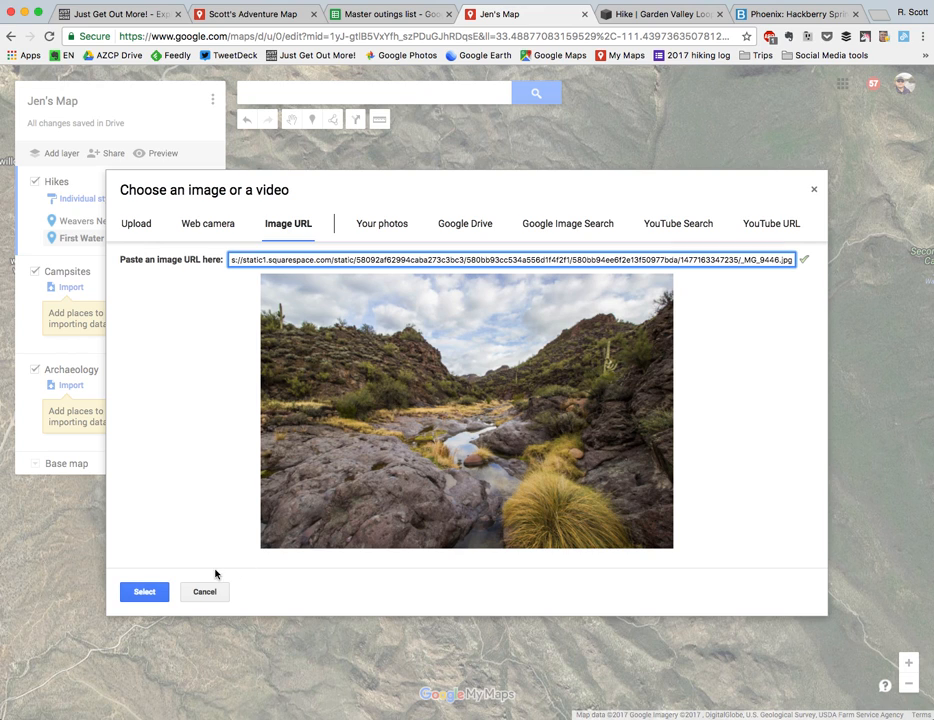
pyautogui.click(144, 592)
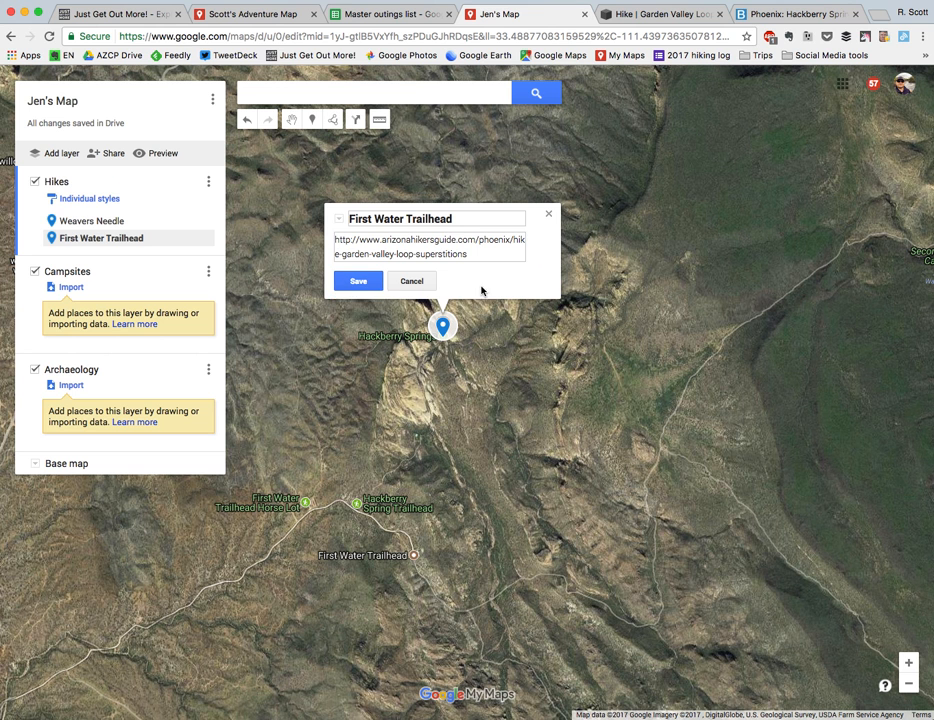
pyautogui.click(357, 283)
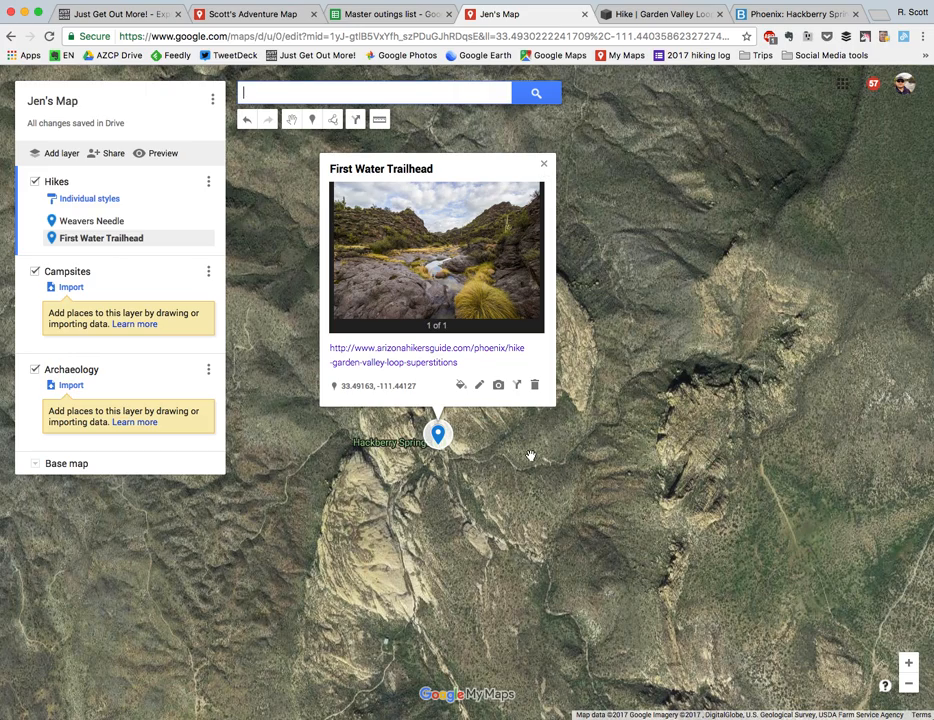
# Check both hike markers in a regional view and reopen the First Water Trailhead marker's photo and link.
pyautogui.click(609, 457)
pyautogui.click(909, 684)
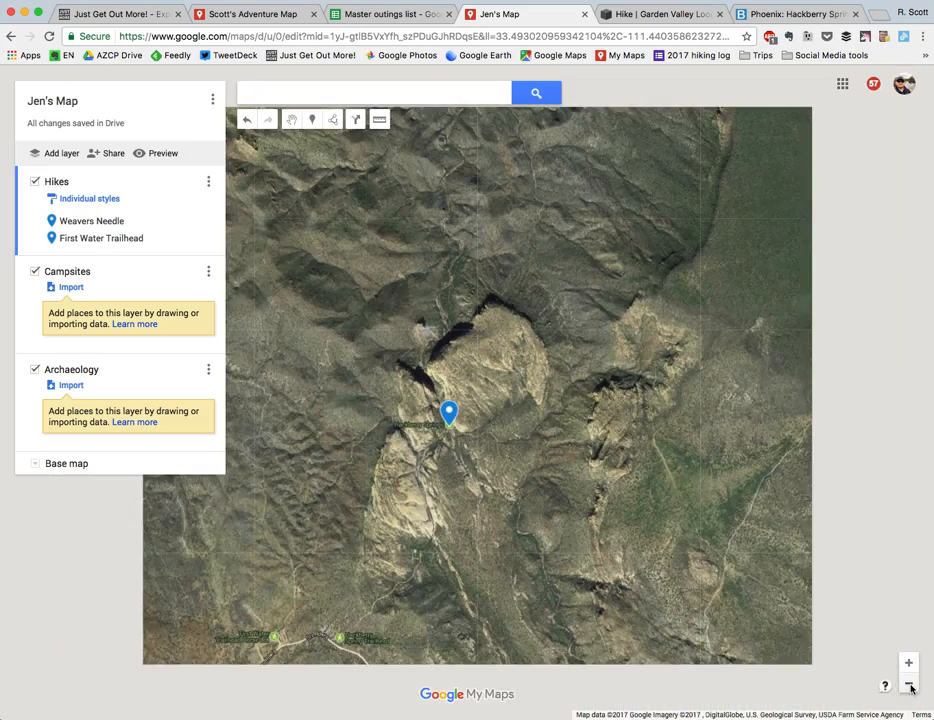
pyautogui.click(909, 684)
pyautogui.click(909, 684)
pyautogui.click(909, 684)
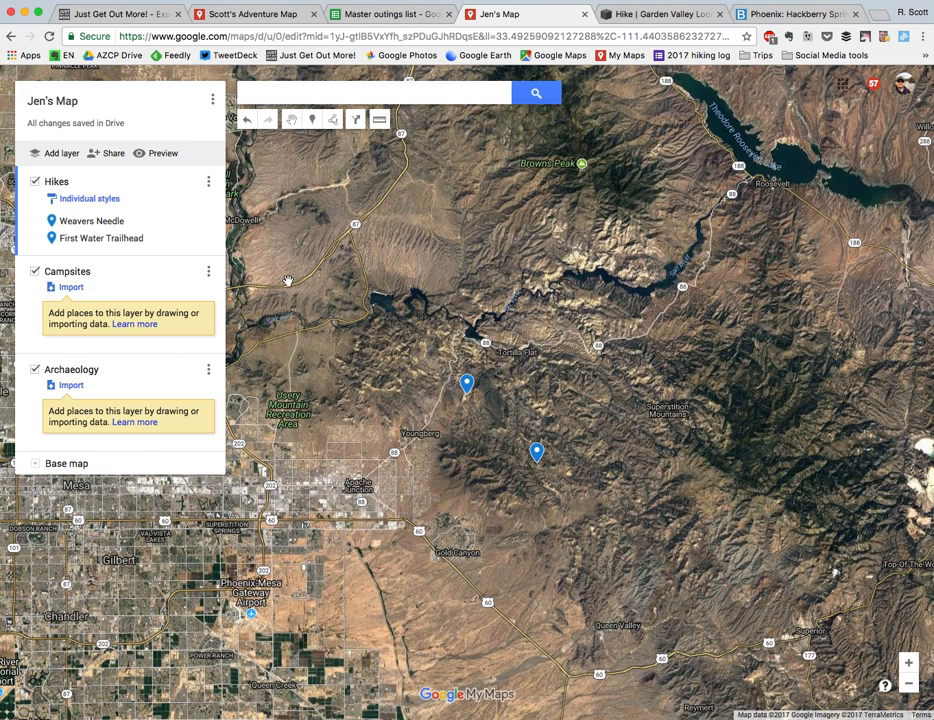
pyautogui.click(466, 383)
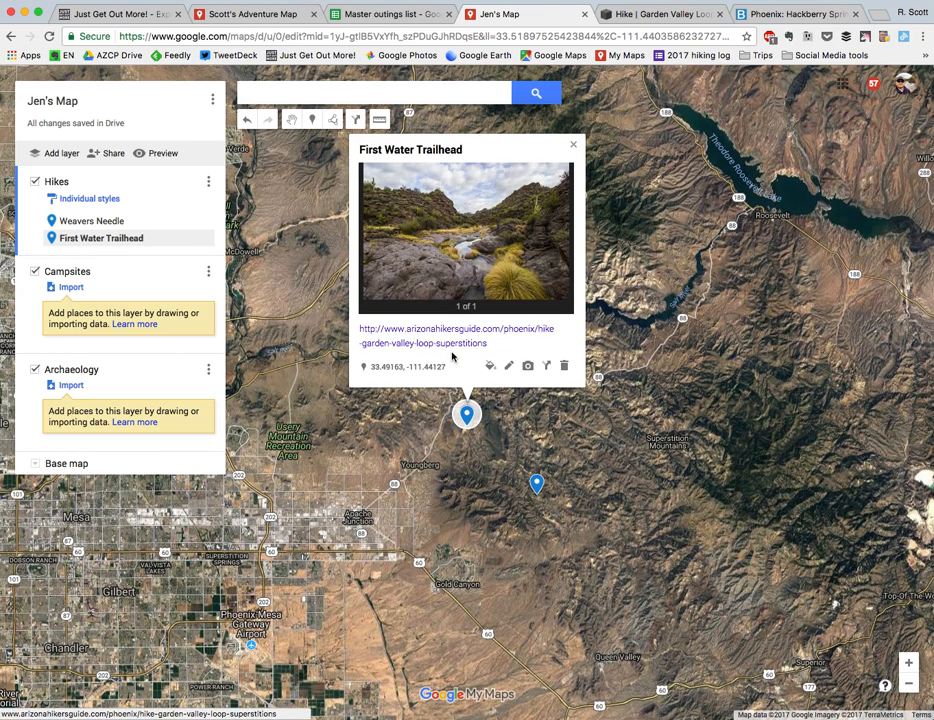
# Open the Garden Valley Loop page and copy the full hike text from "This trail begins at the First Water Trailhead" through the closing note.
pyautogui.click(462, 343)
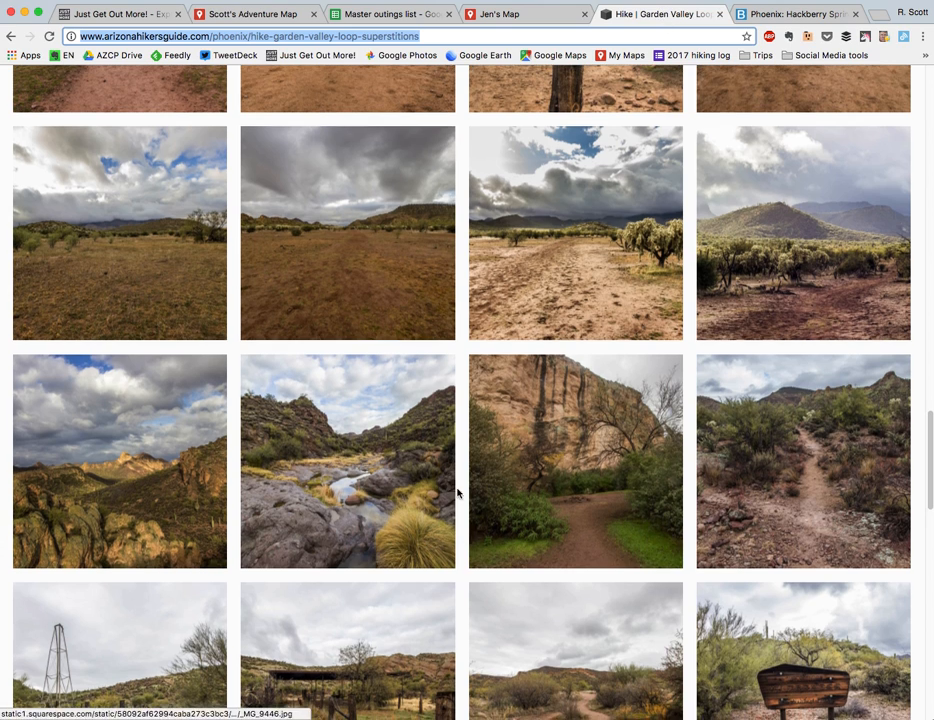
pyautogui.scroll(10, 457, 492)
pyautogui.scroll(6, 364, 477)
pyautogui.scroll(2, 364, 477)
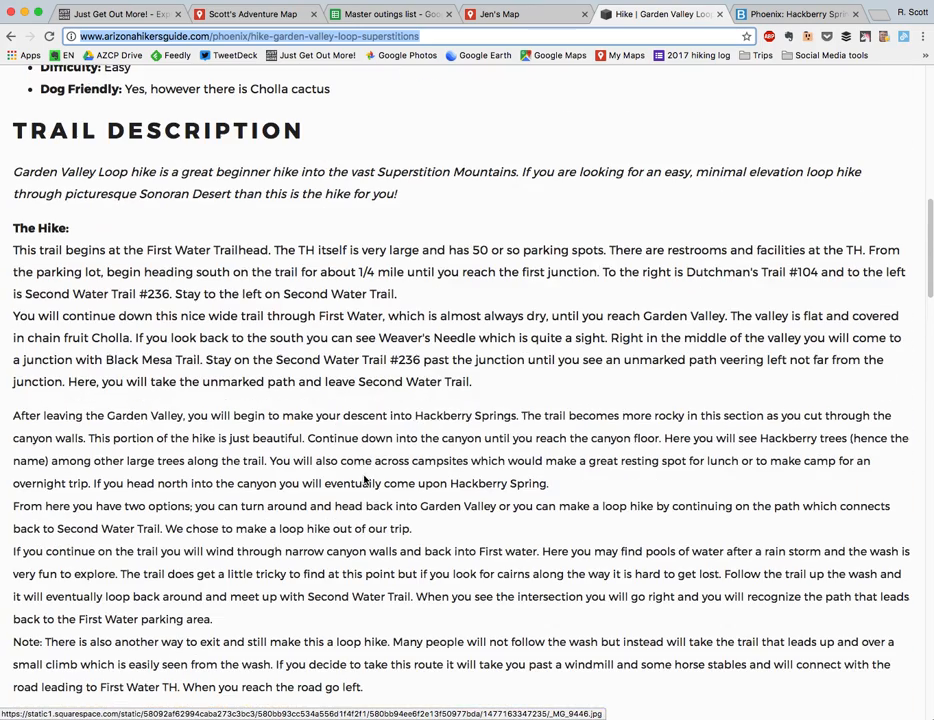
pyautogui.moveTo(14, 250); pyautogui.dragTo(408, 428)
pyautogui.rightClick(299, 386)
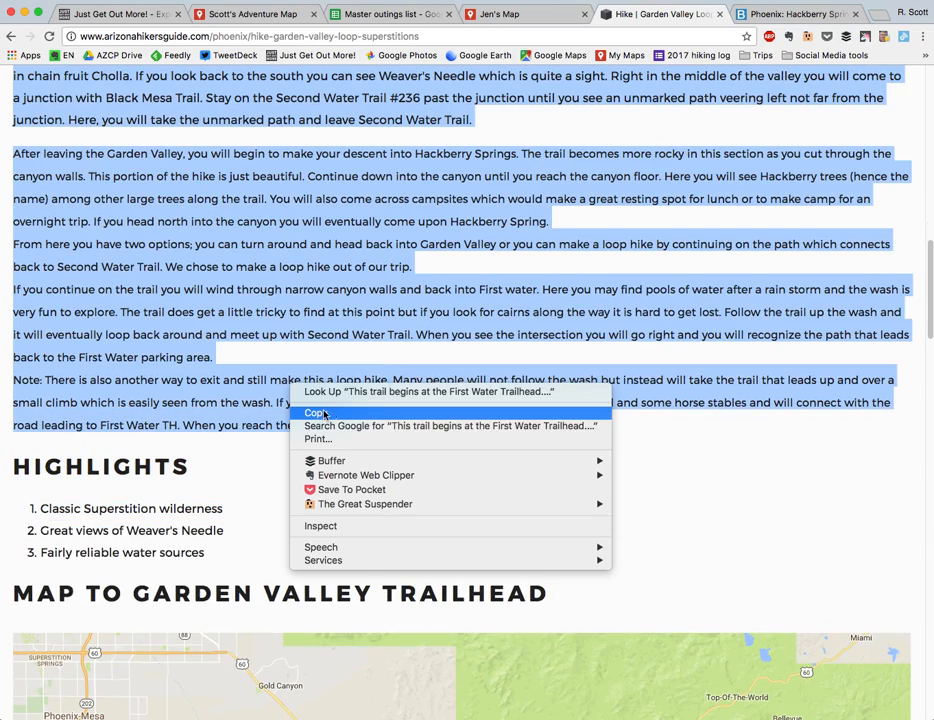
pyautogui.click(315, 411)
# Paste the copied hike text below the web link in the First Water Trailhead marker, save it and check the description.
pyautogui.click(534, 24)
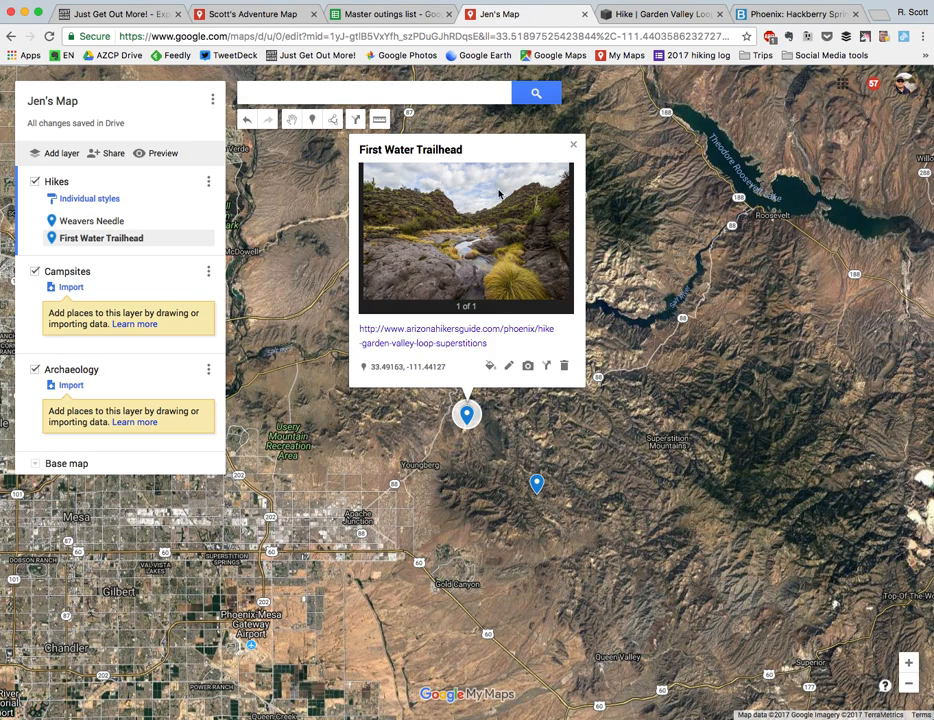
pyautogui.click(507, 368)
pyautogui.click(509, 346)
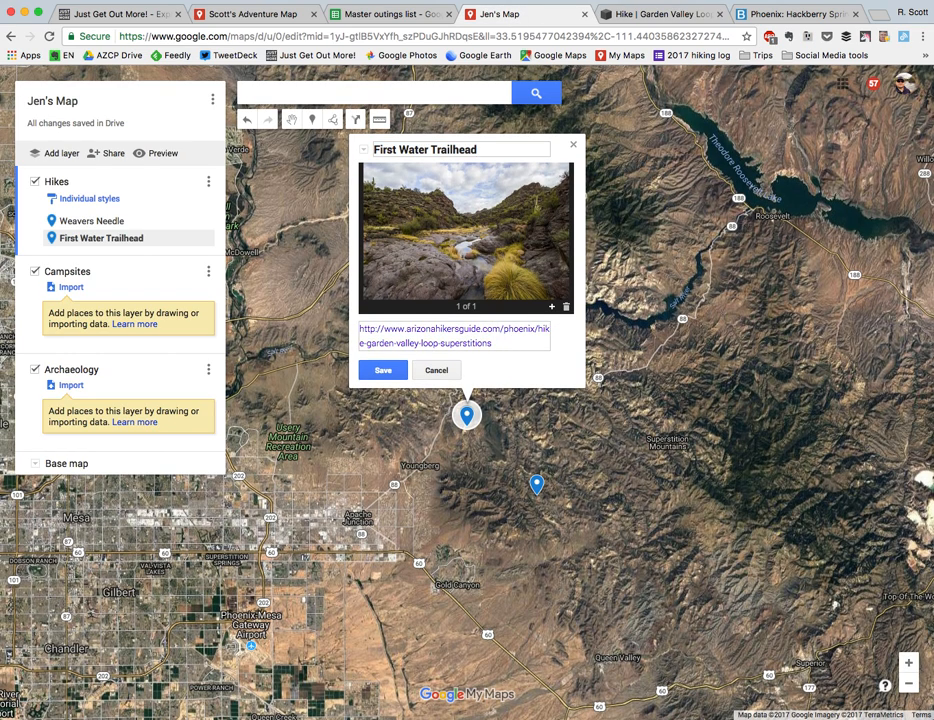
pyautogui.press('Return')
pyautogui.press('Return')
pyautogui.press('super+v')
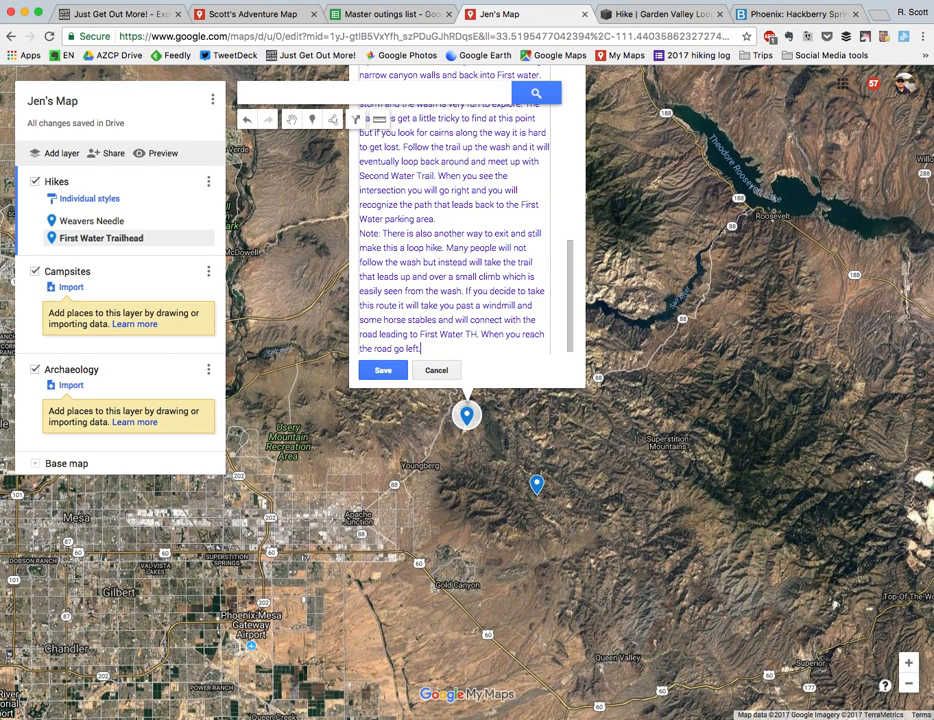
pyautogui.scroll(15, 535, 261)
pyautogui.scroll(3, 535, 261)
pyautogui.click(382, 370)
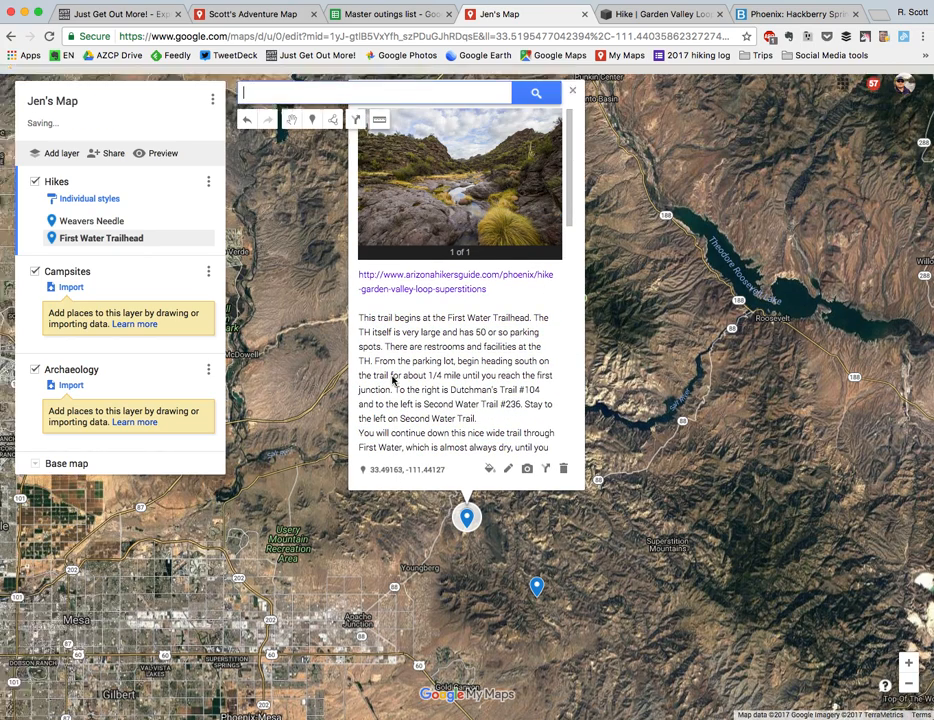
pyautogui.scroll(-10, 458, 436)
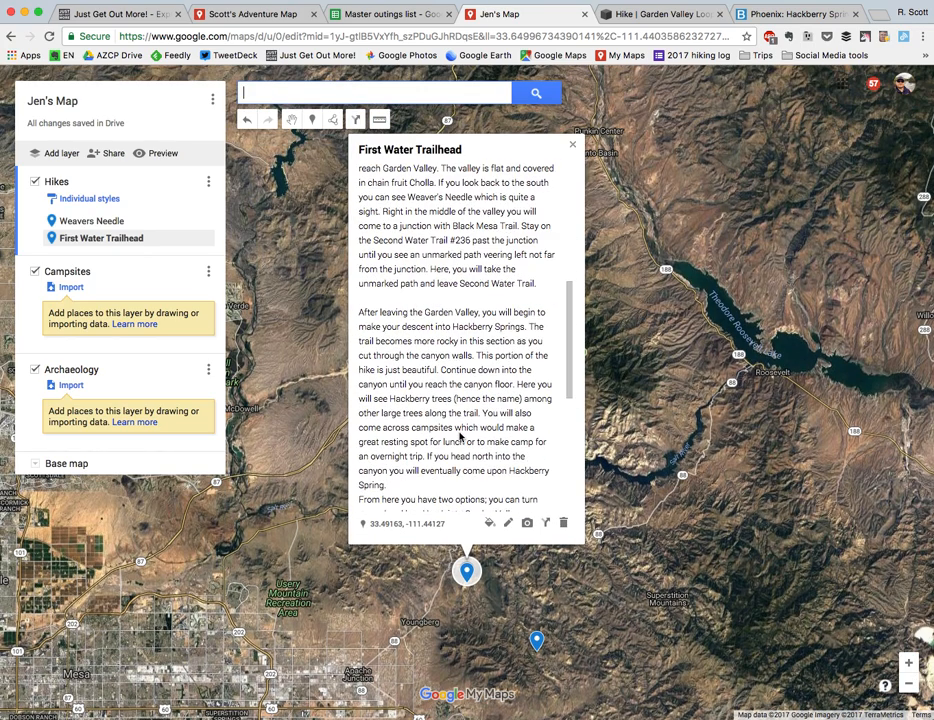
pyautogui.scroll(10, 462, 438)
pyautogui.scroll(5, 463, 440)
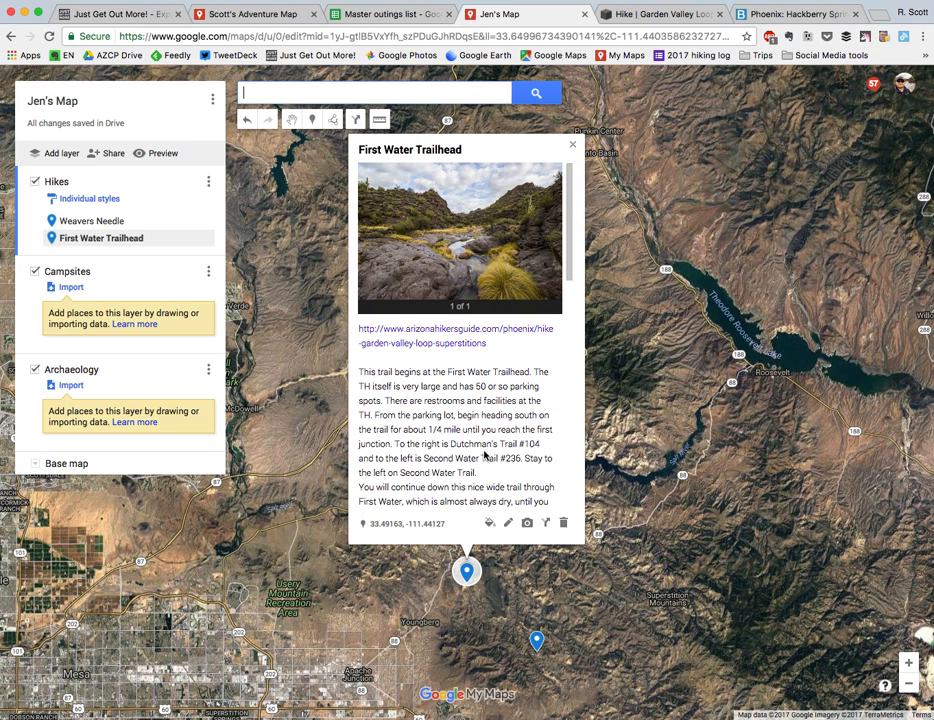
pyautogui.click(627, 496)
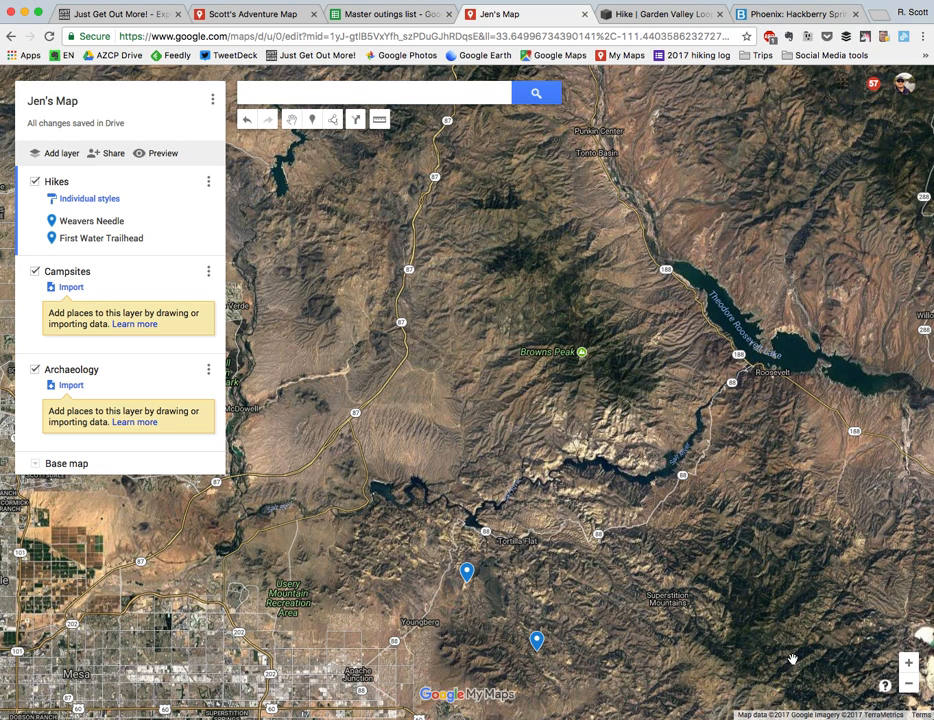
# Find the Phoenix Mountain Preserve - 40th St. Trailhead north of Phoenix and add it to the Hikes layer.
pyautogui.click(910, 686)
pyautogui.click(910, 686)
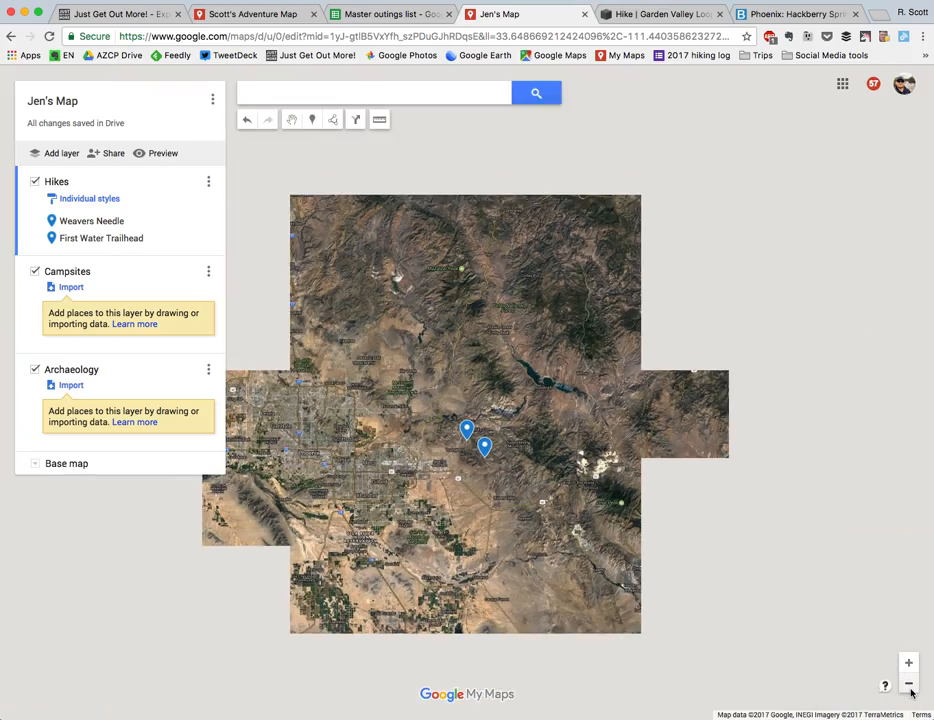
pyautogui.moveTo(500, 357); pyautogui.dragTo(726, 337)
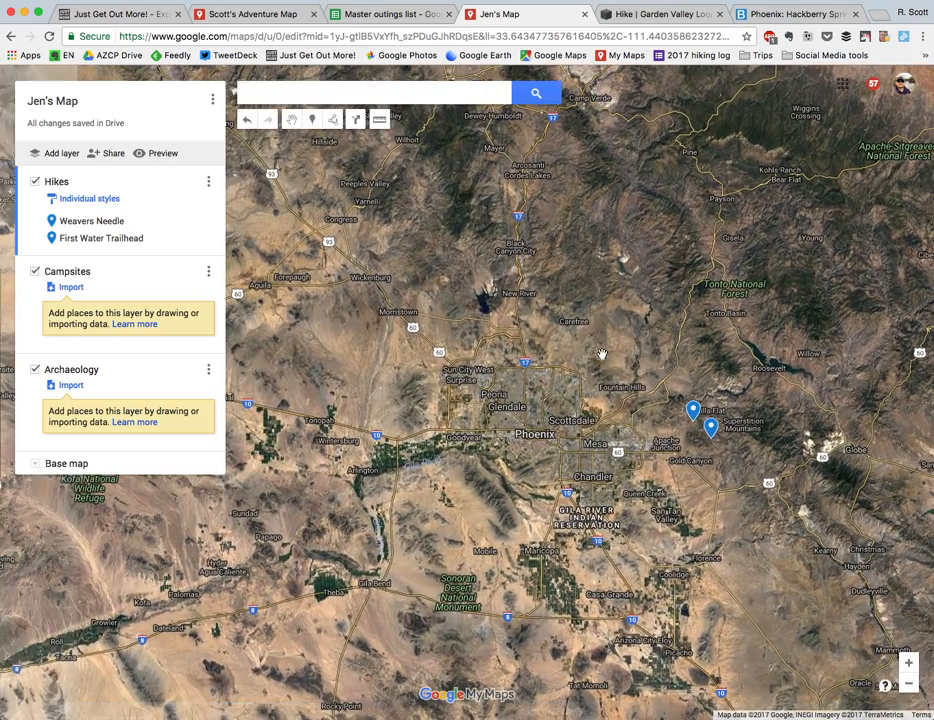
pyautogui.click(910, 686)
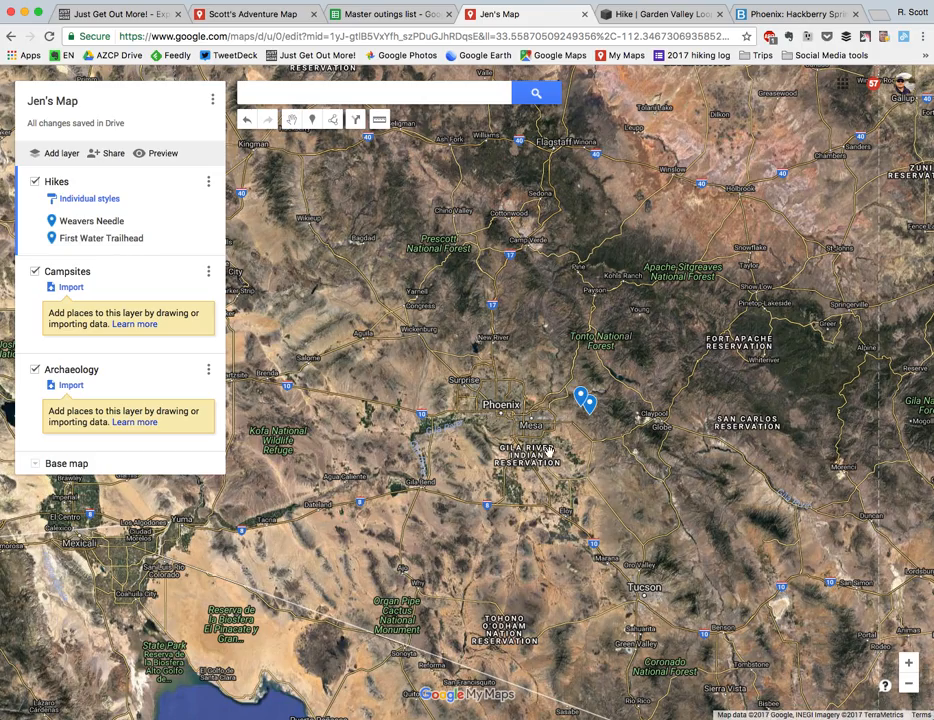
pyautogui.doubleClick(523, 413)
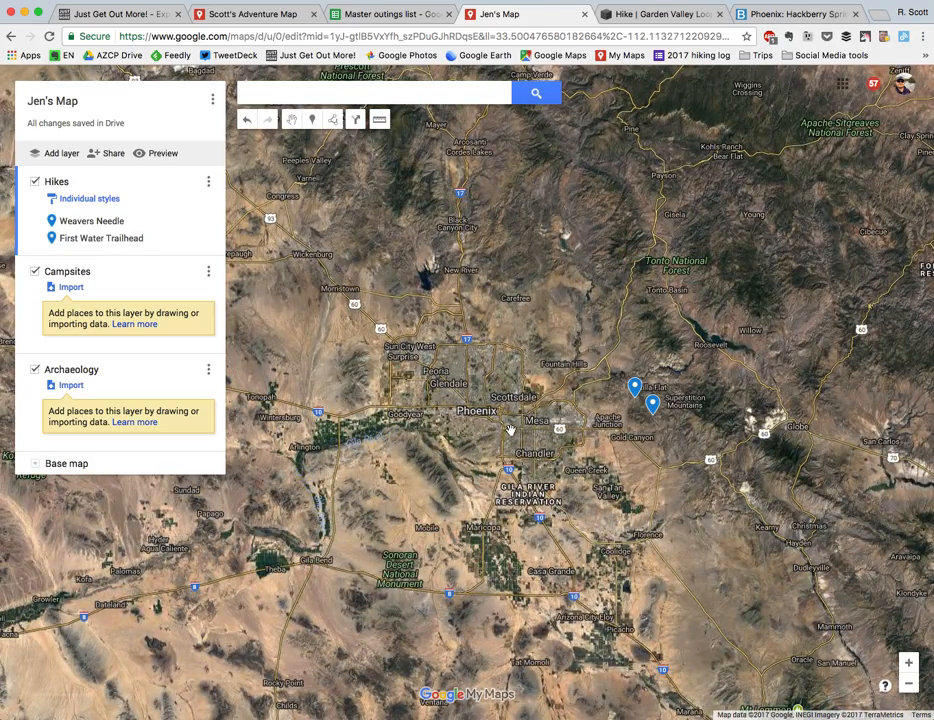
pyautogui.doubleClick(507, 421)
pyautogui.scroll(5, 488, 360)
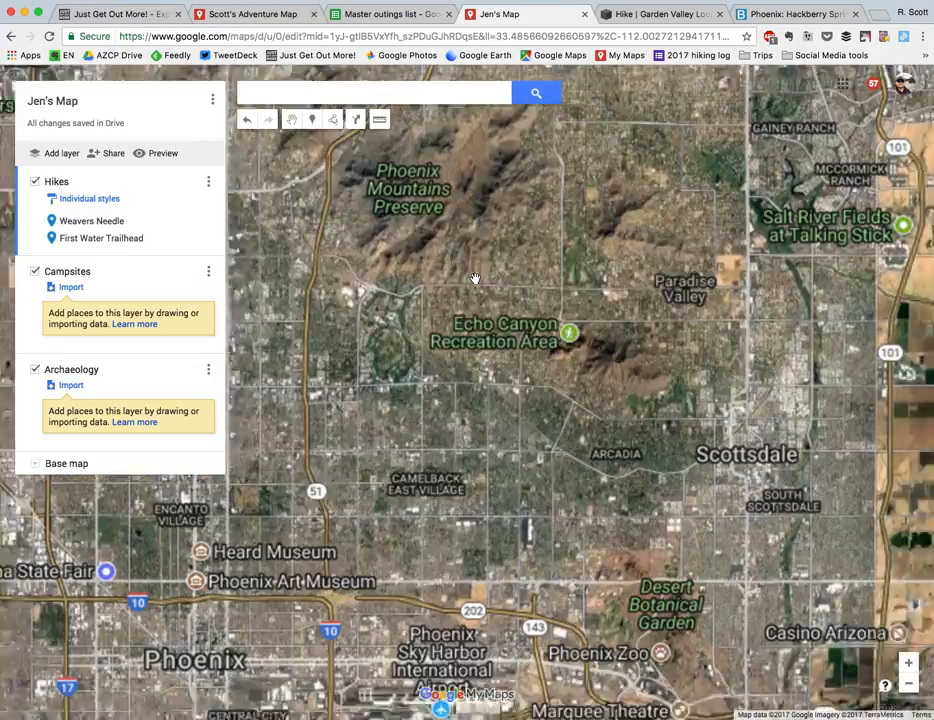
pyautogui.moveTo(488, 210); pyautogui.dragTo(469, 514)
pyautogui.scroll(2, 466, 456)
pyautogui.doubleClick(498, 414)
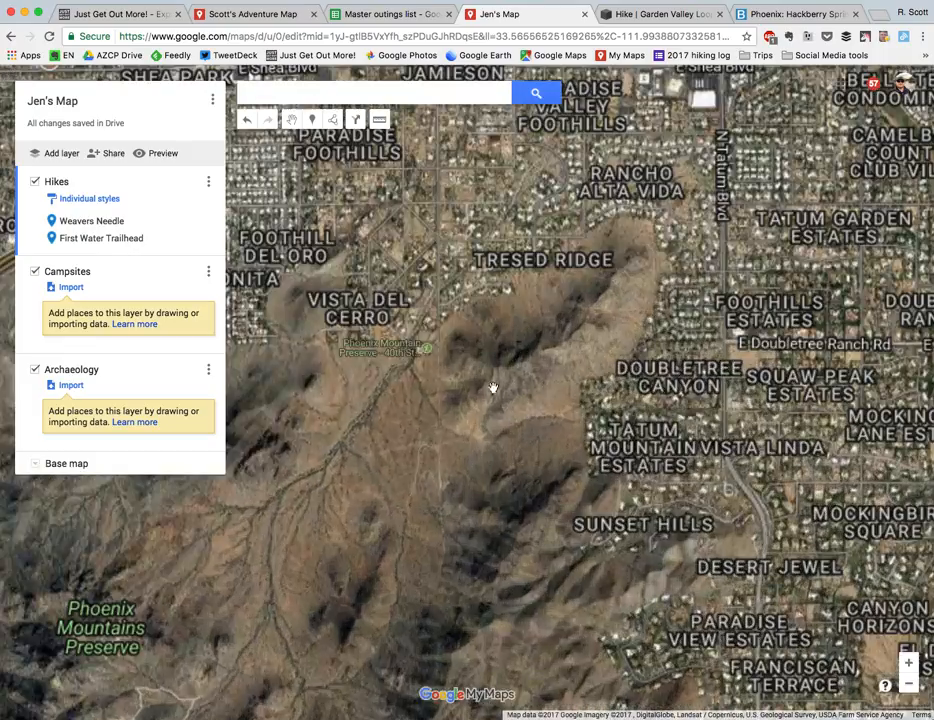
pyautogui.moveTo(494, 400); pyautogui.dragTo(562, 444)
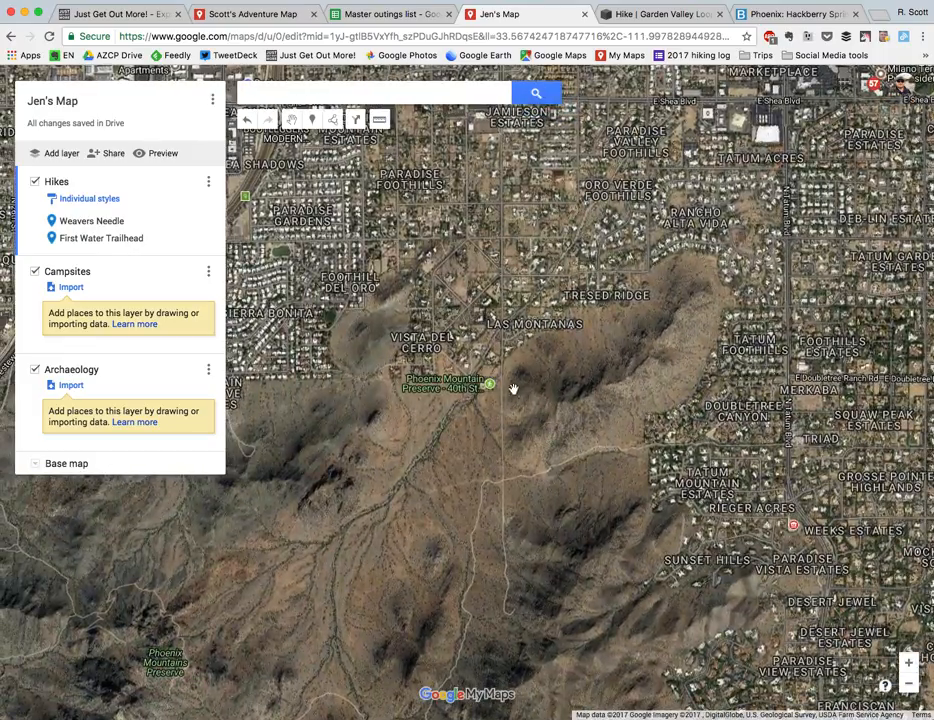
pyautogui.click(489, 384)
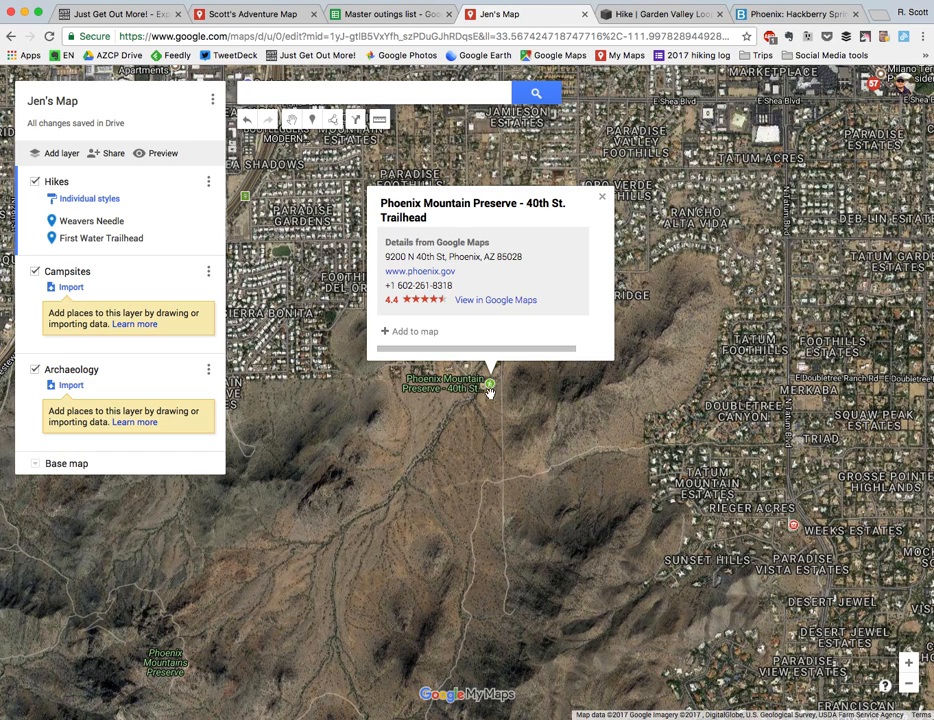
pyautogui.click(428, 332)
pyautogui.click(541, 404)
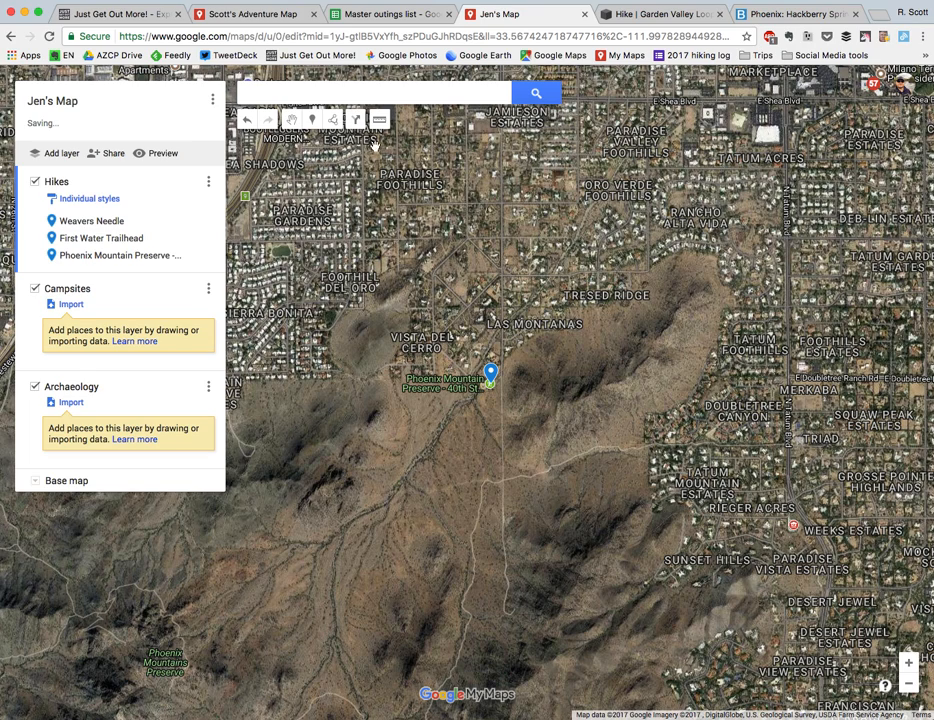
# Search for "sky harbor" and add Sky Harbor Car Rental Visitor Parking to the Hikes layer.
pyautogui.click(397, 88)
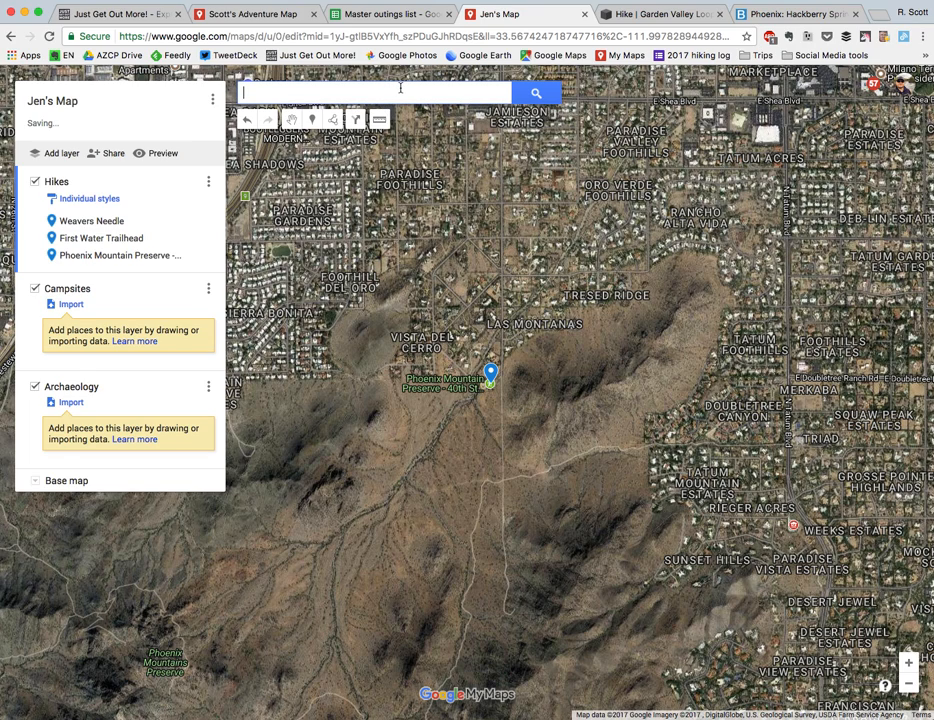
pyautogui.write('sky harbor')
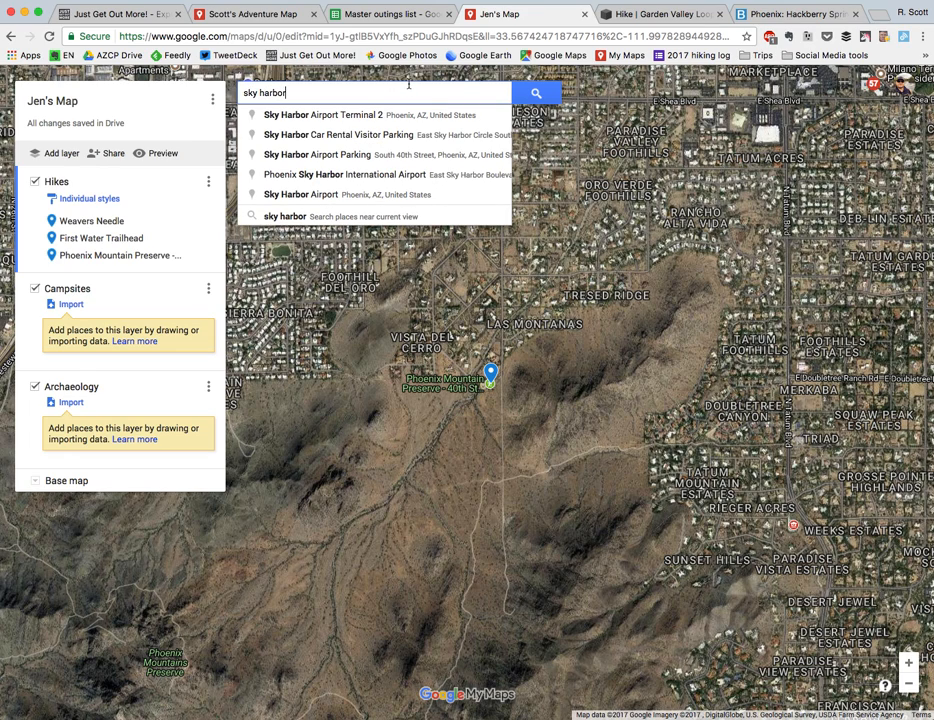
pyautogui.click(393, 142)
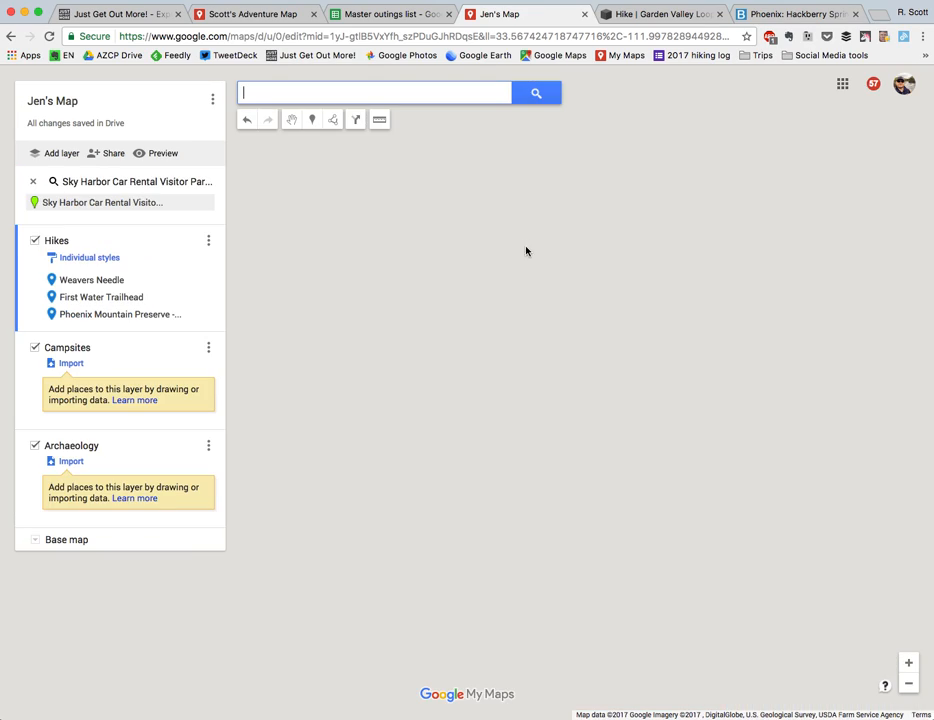
pyautogui.click(390, 505)
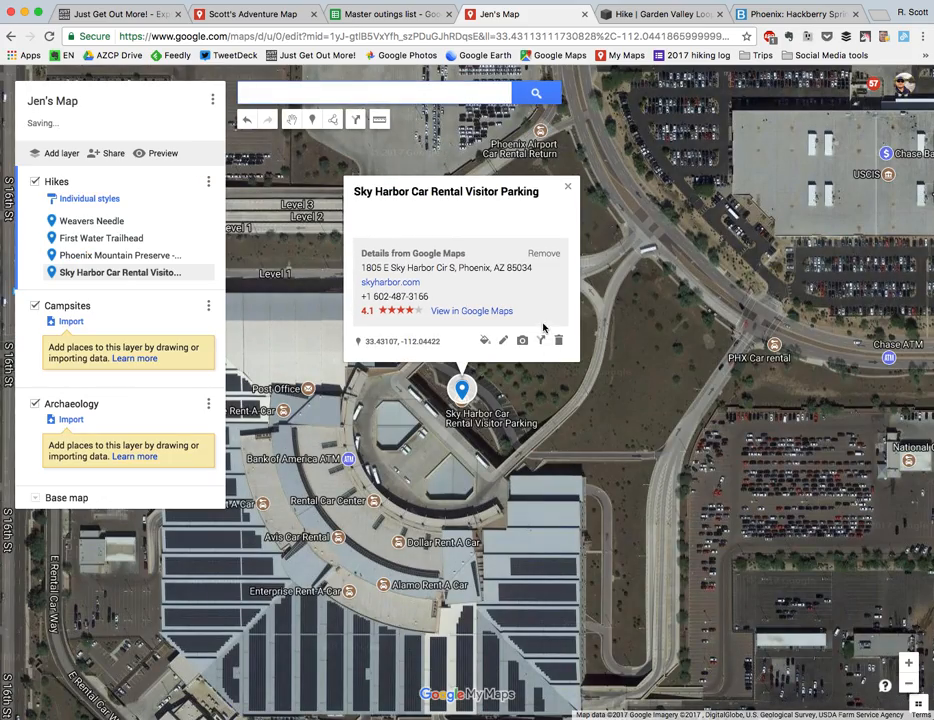
pyautogui.click(908, 684)
pyautogui.click(908, 684)
pyautogui.click(908, 684)
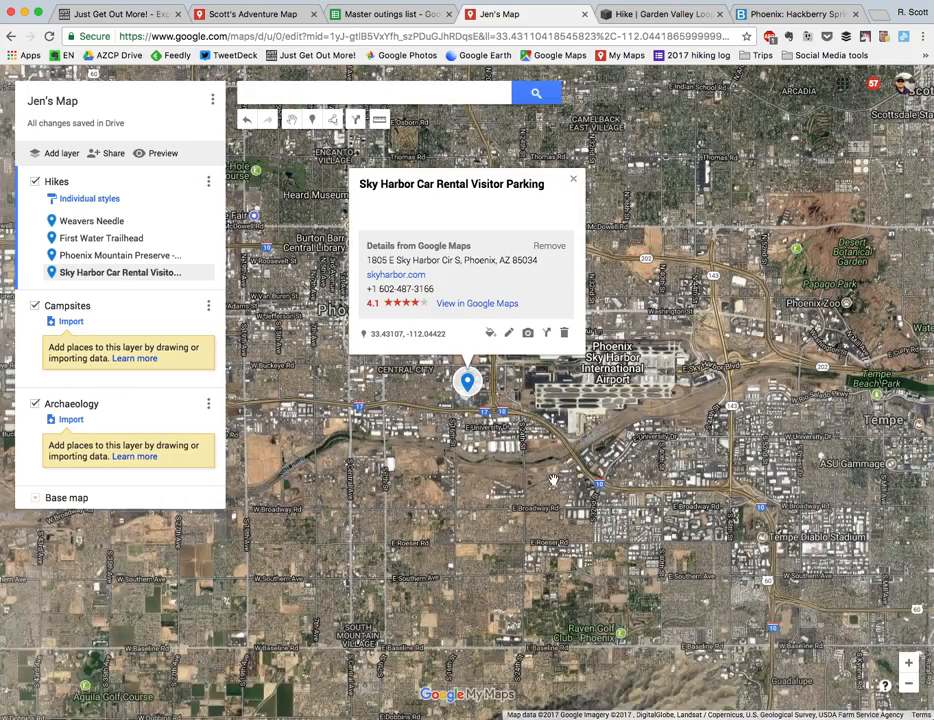
pyautogui.click(586, 436)
# Create driving directions from Sky Harbor Car Rental Visitor Parking to the Phoenix Mountain Preserve - 40th St. Trailhead.
pyautogui.click(909, 686)
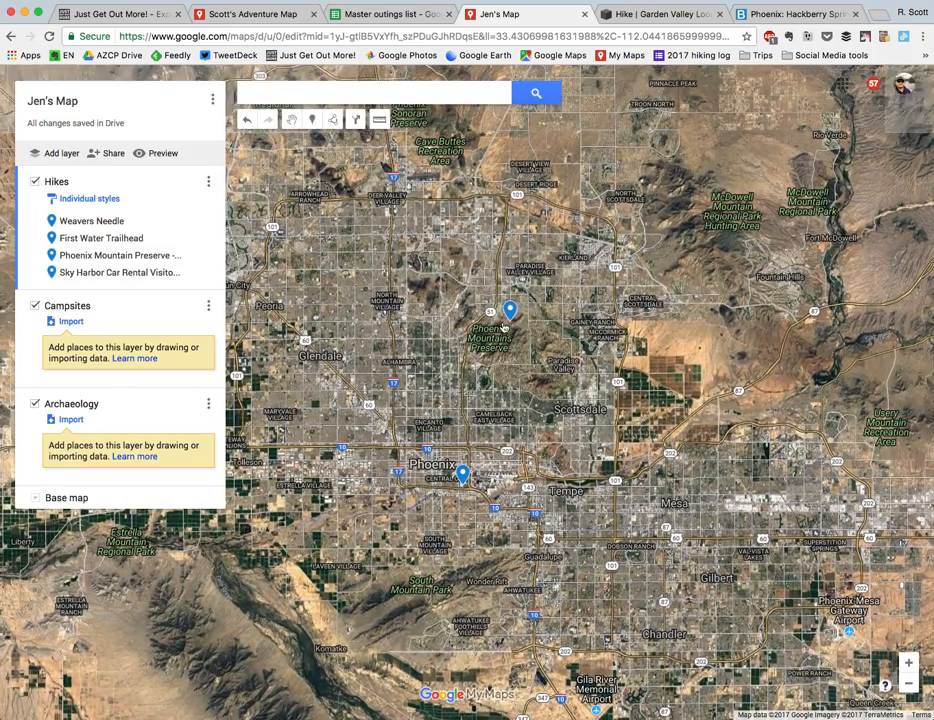
pyautogui.click(510, 309)
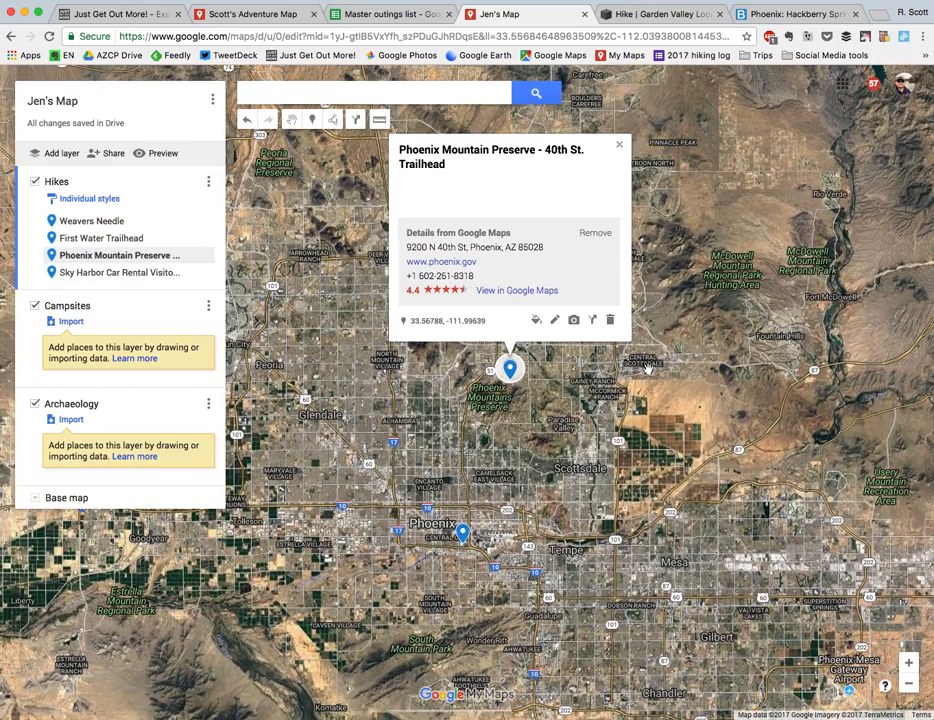
pyautogui.click(593, 320)
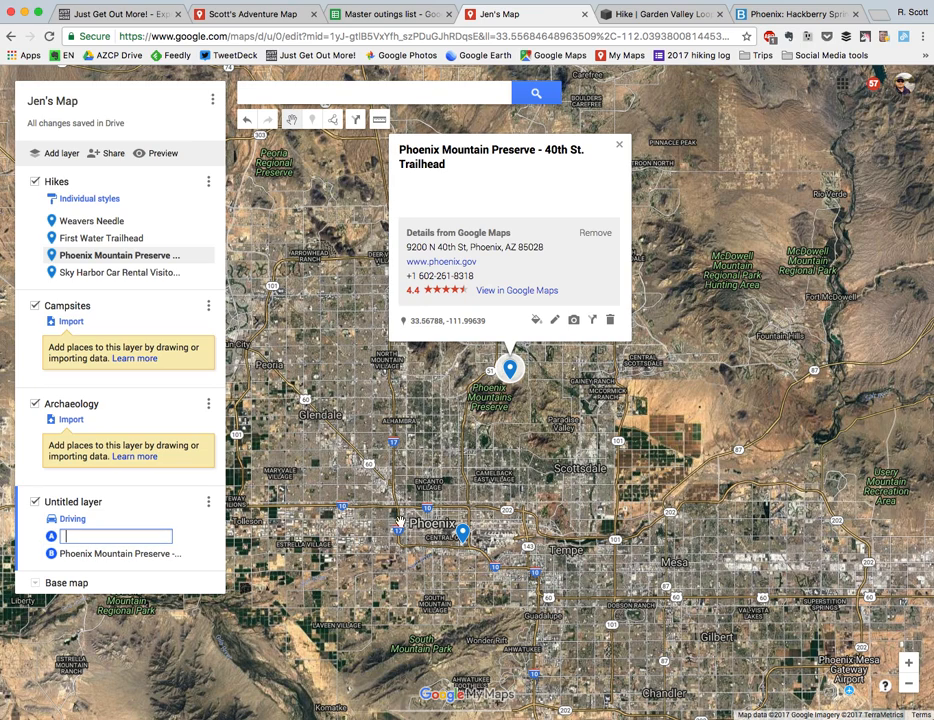
pyautogui.click(99, 541)
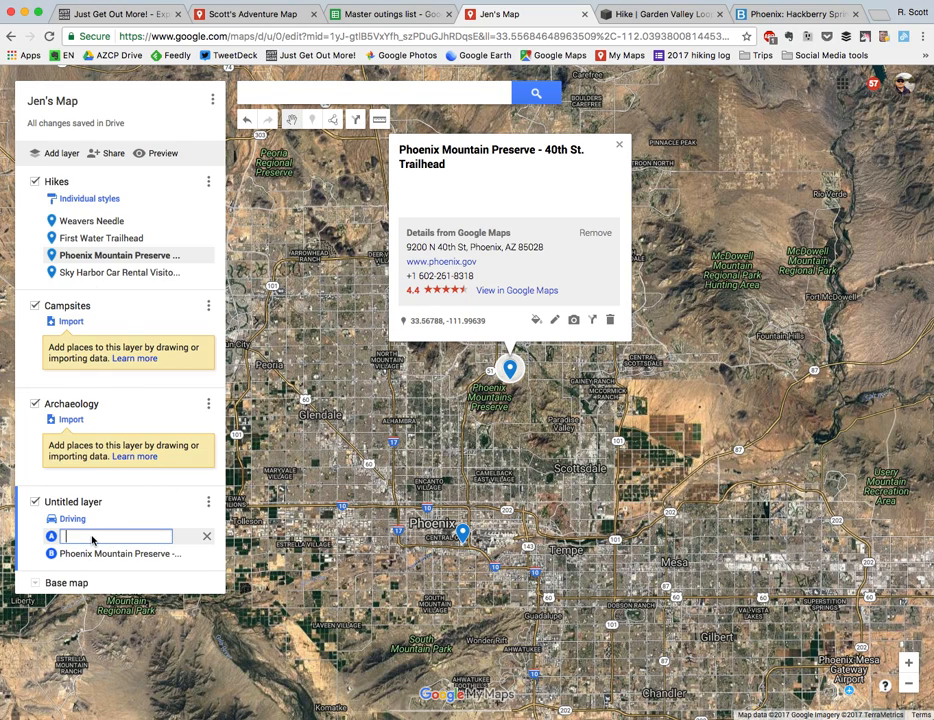
pyautogui.write('sky')
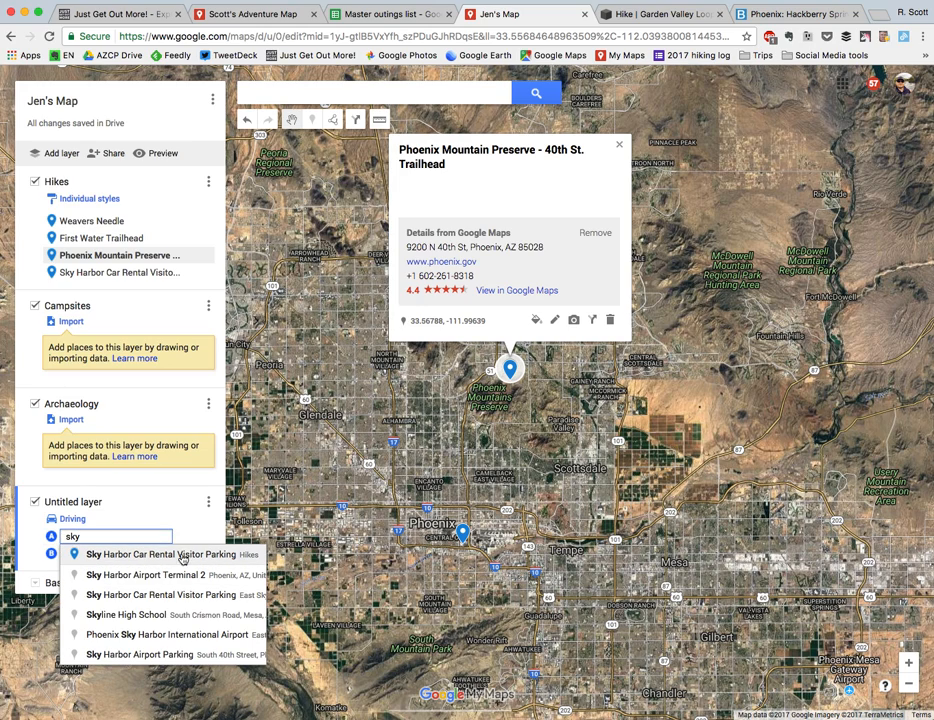
pyautogui.click(108, 558)
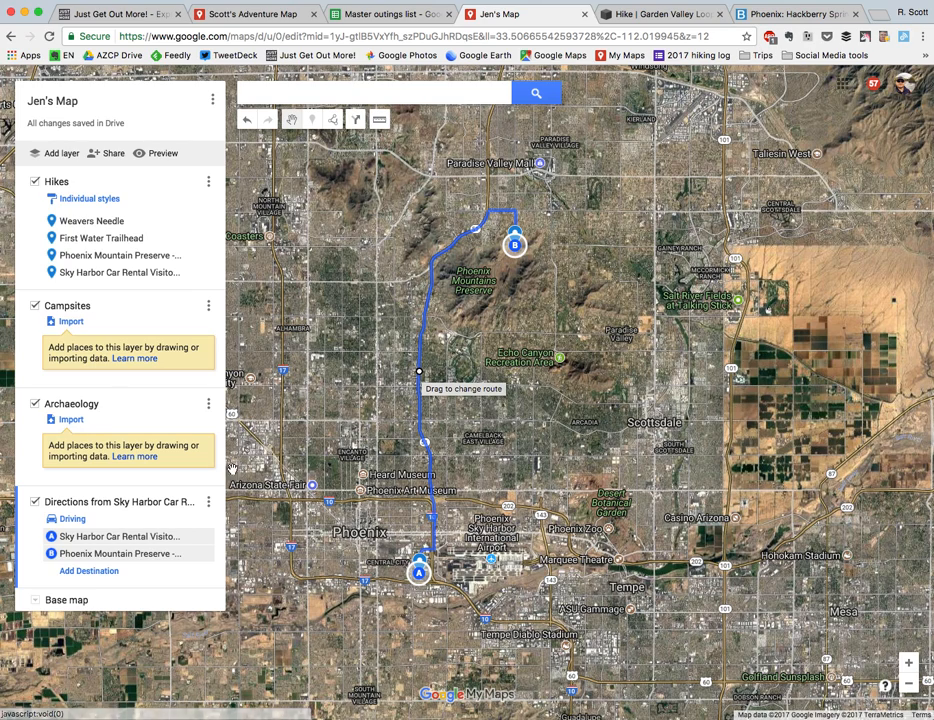
# Review the route layer's step-by-step directions, close them and make Hikes the active layer.
pyautogui.click(208, 501)
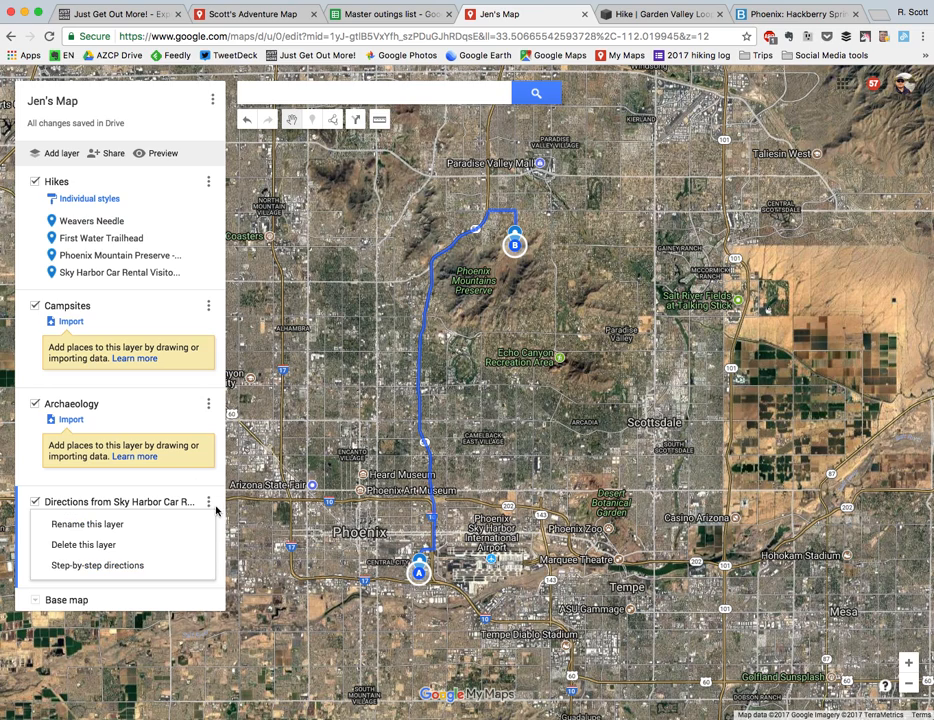
pyautogui.click(128, 565)
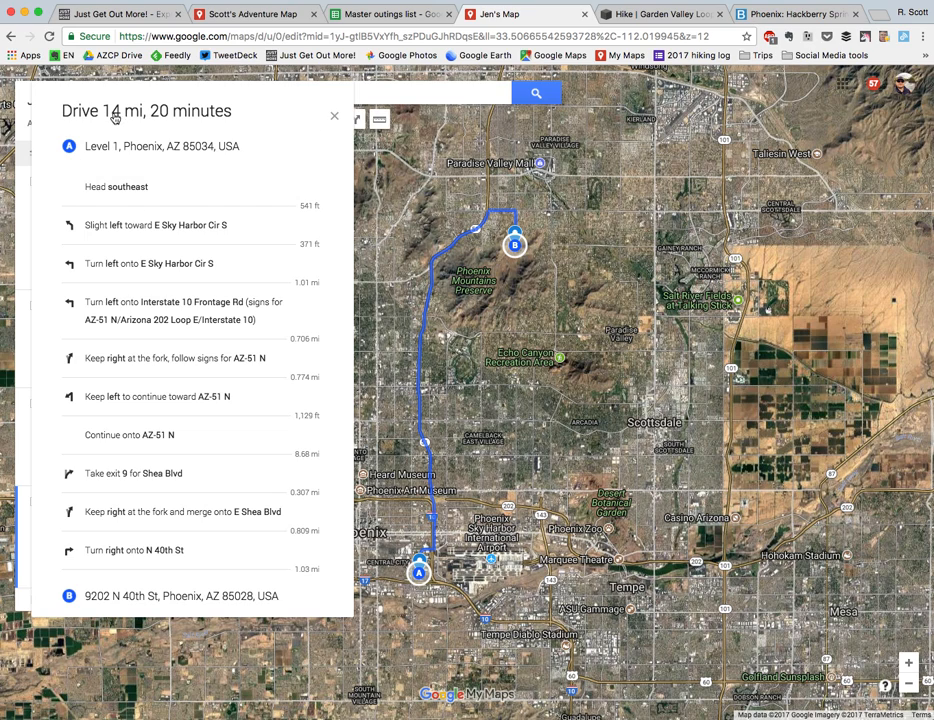
pyautogui.click(334, 116)
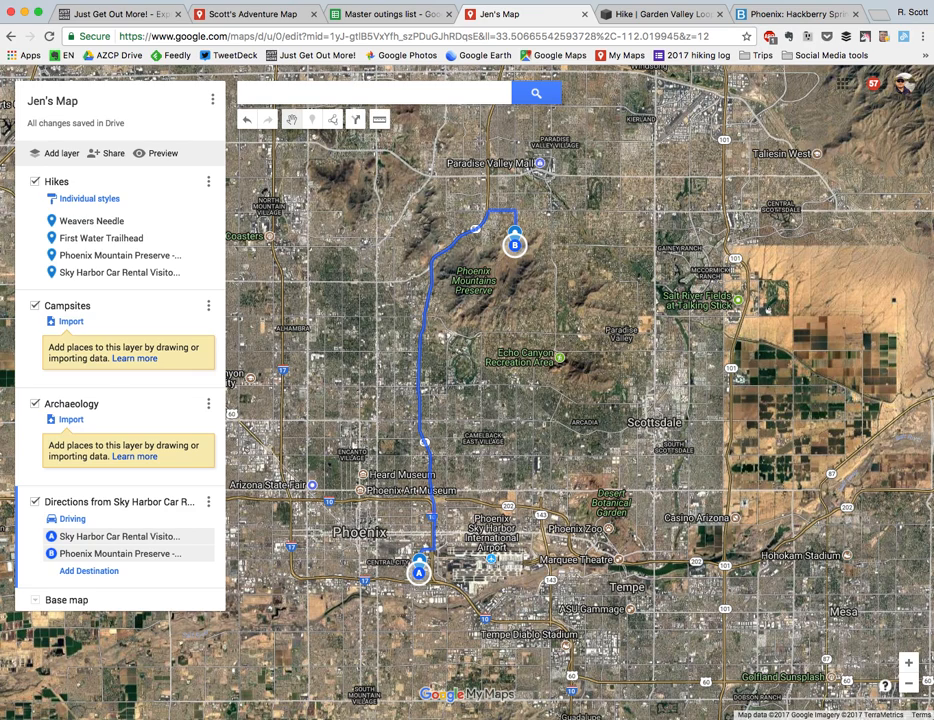
pyautogui.click(32, 258)
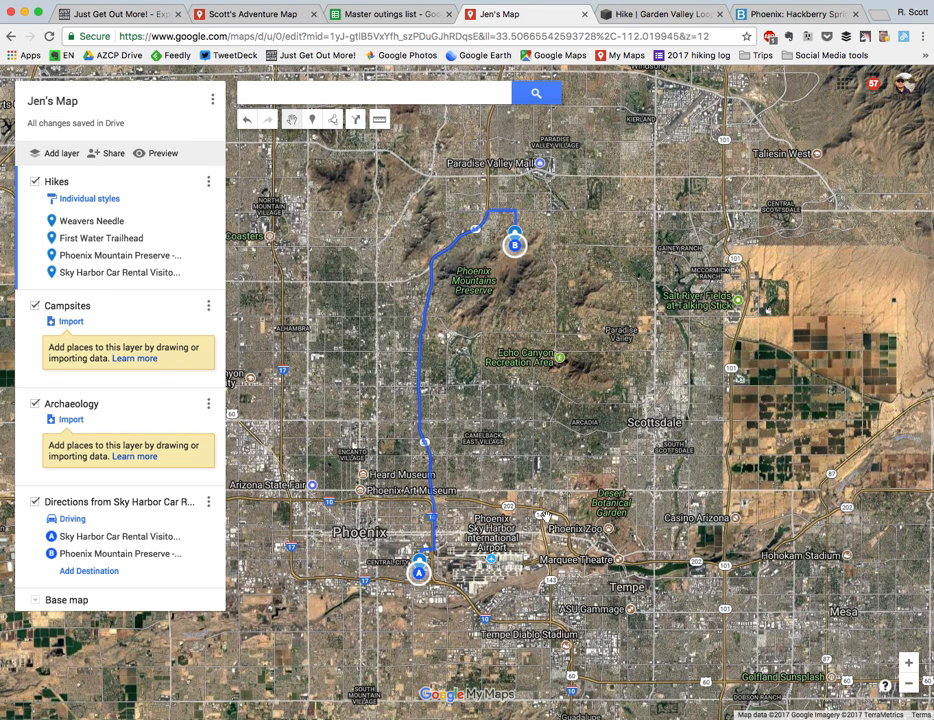
pyautogui.click(908, 688)
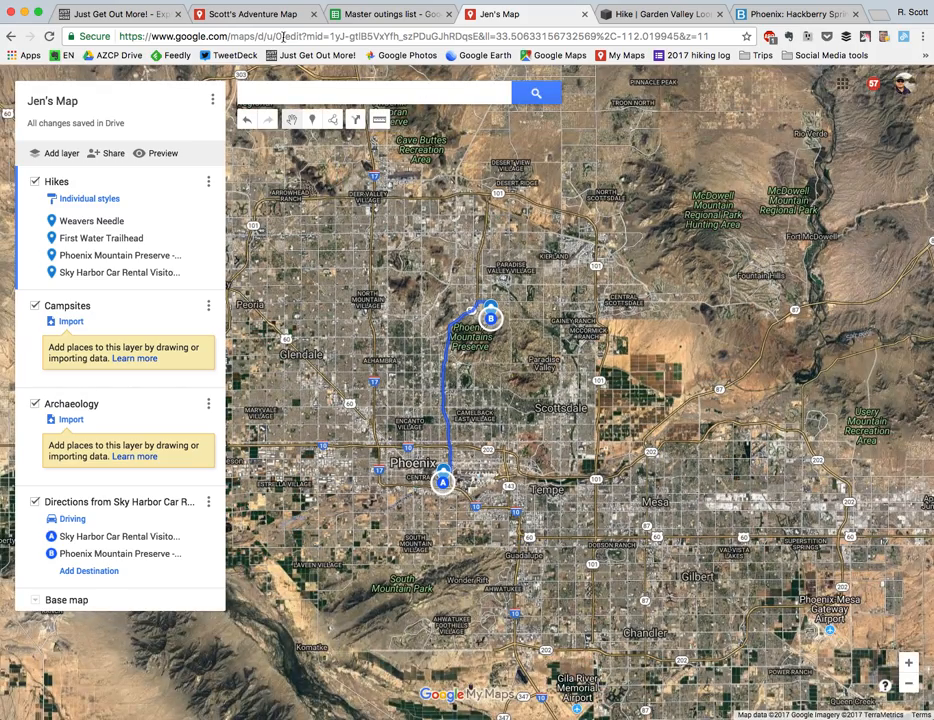
# Review the hikes map's sharing settings and link-sharing options, leaving access restricted to specific people.
pyautogui.click(246, 15)
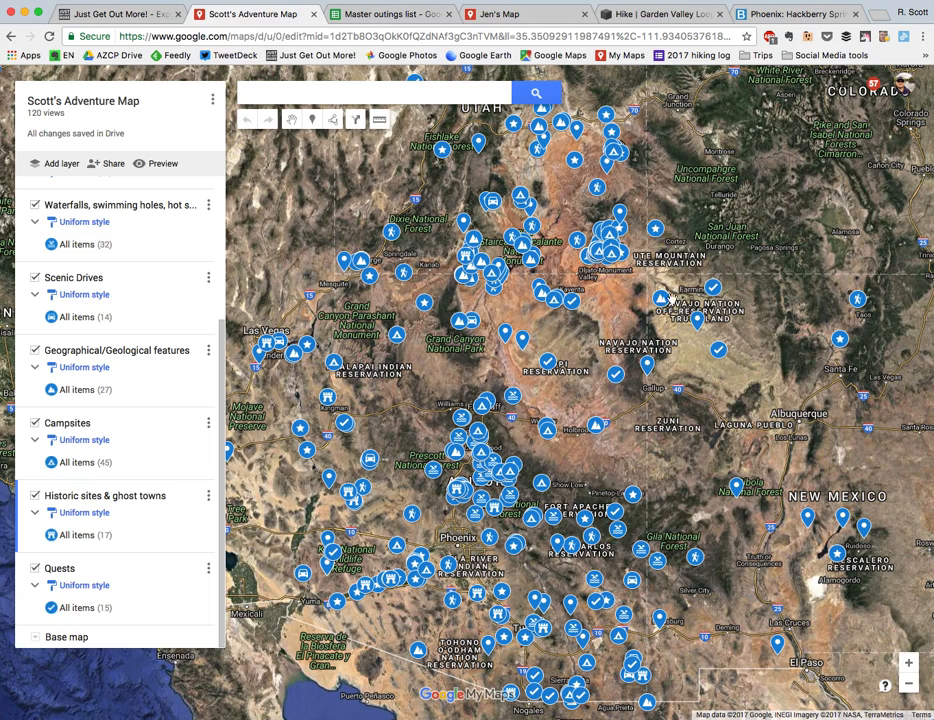
pyautogui.click(505, 14)
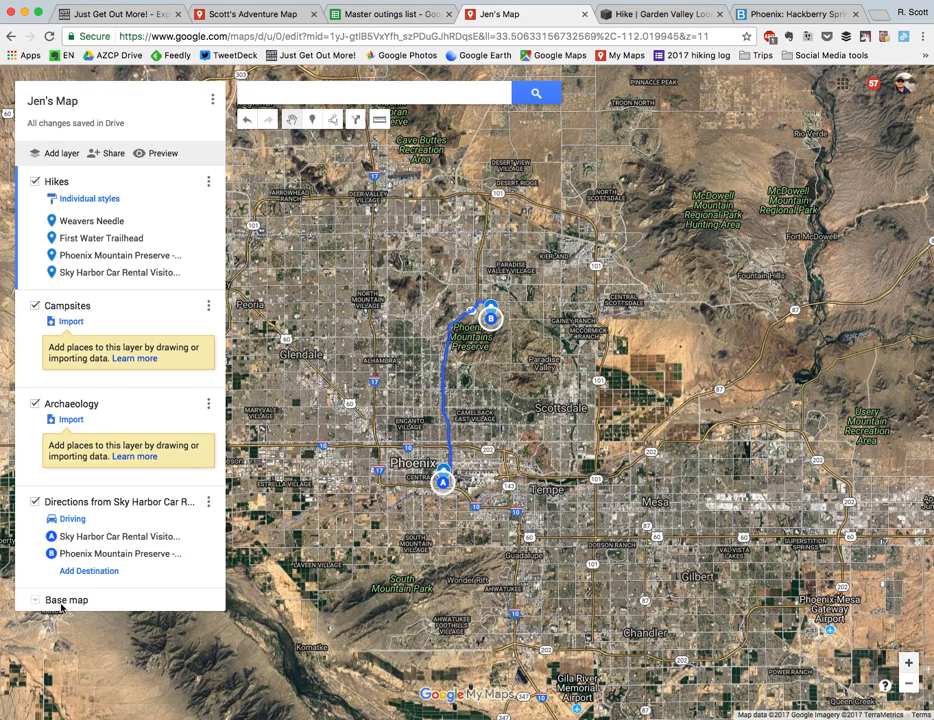
pyautogui.click(108, 153)
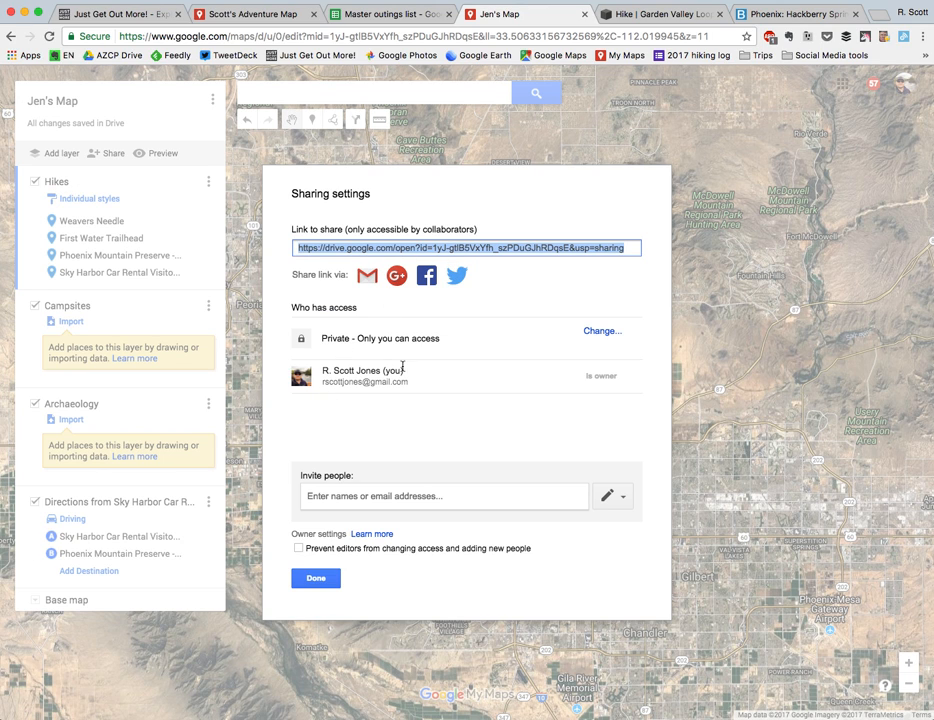
pyautogui.click(602, 331)
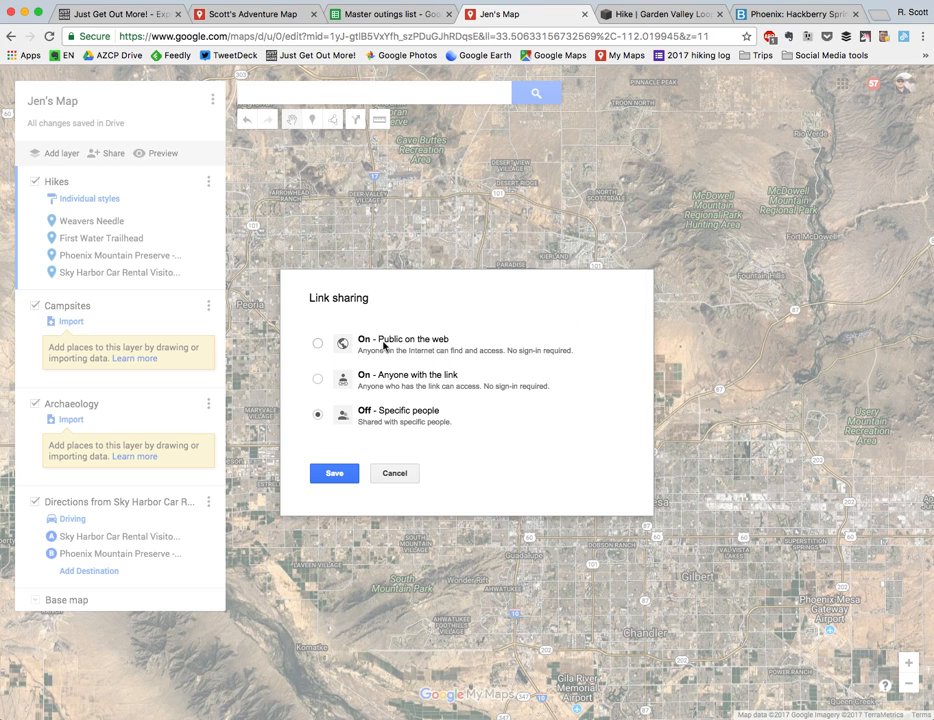
pyautogui.click(408, 481)
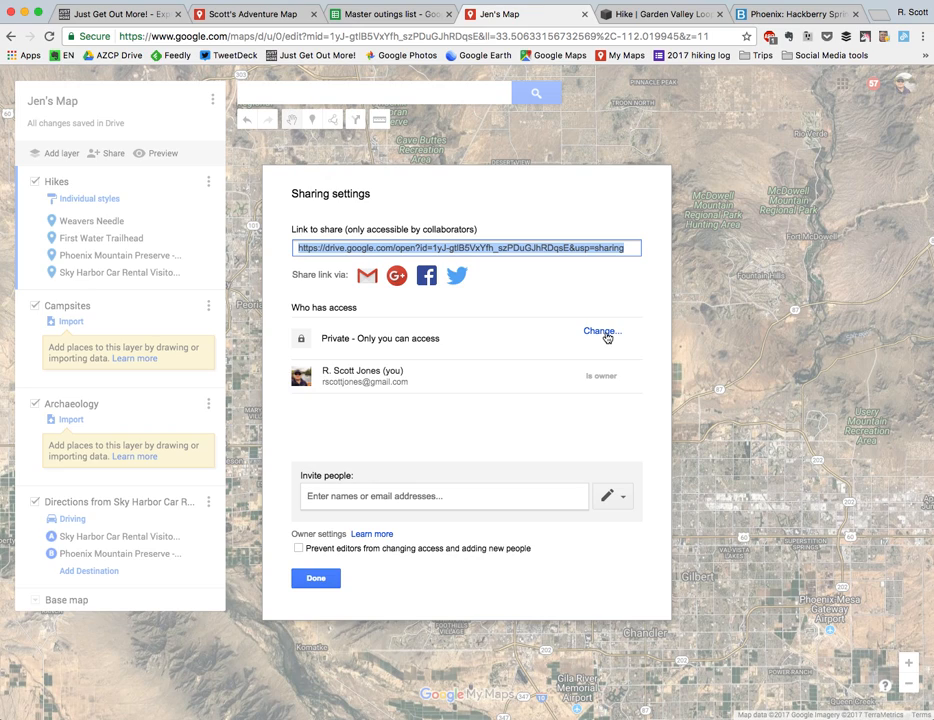
pyautogui.click(315, 580)
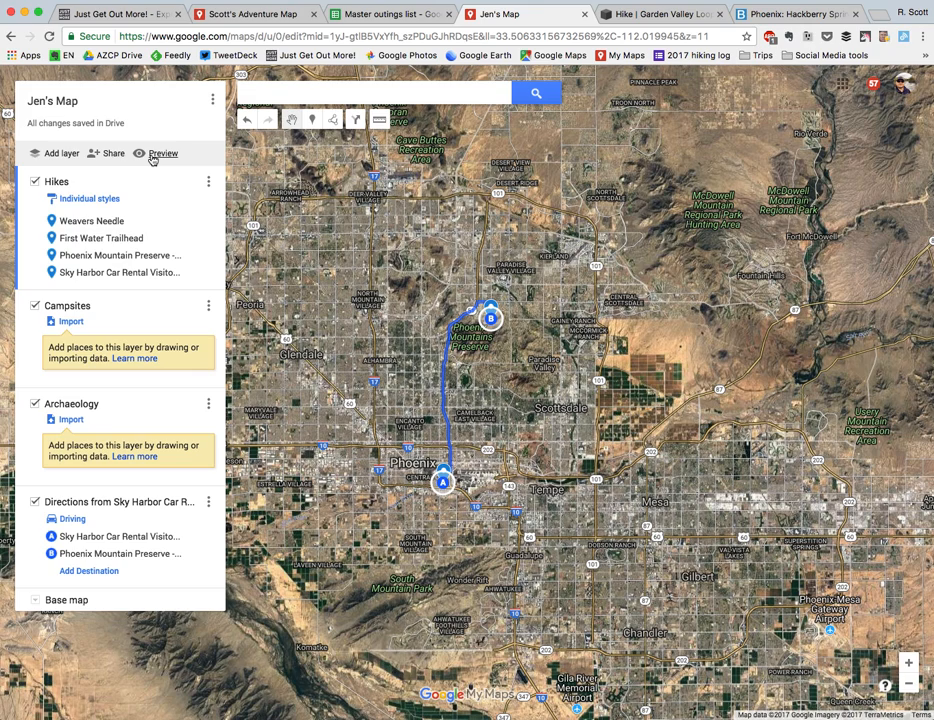
# Examine the map-level options, including default view, embedding and KML export, with the Phoenix area and all hike markers framed on the map.
pyautogui.click(212, 100)
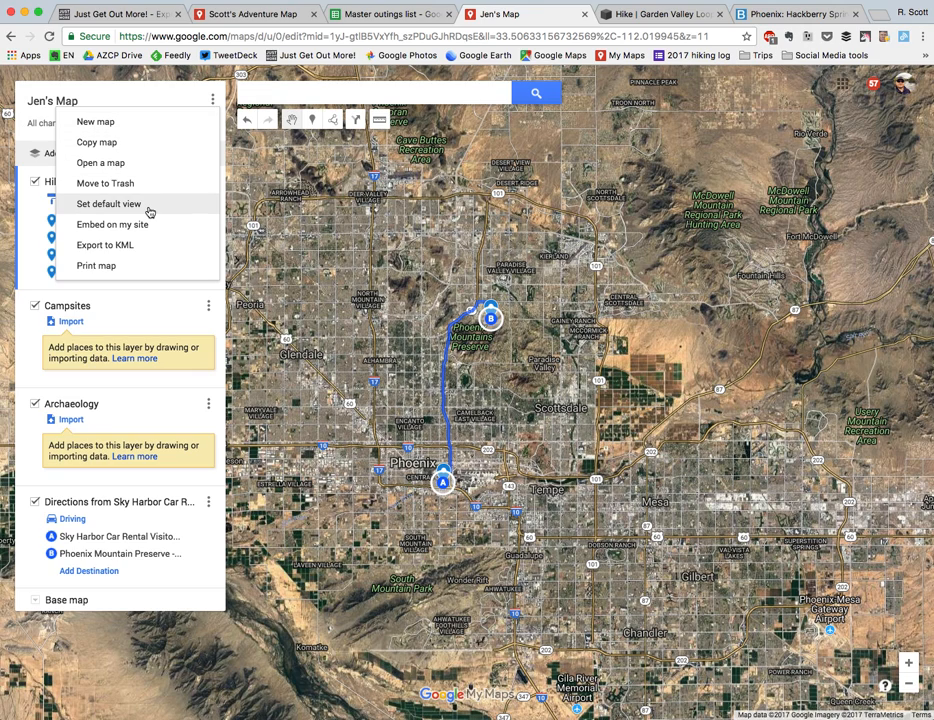
pyautogui.click(158, 93)
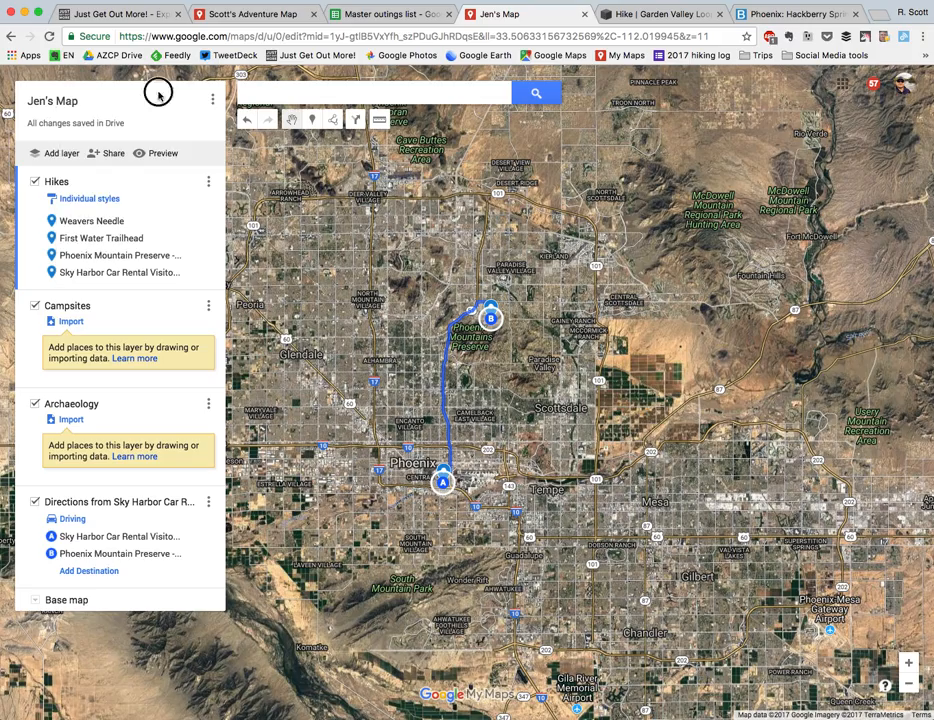
pyautogui.tripleClick(908, 685)
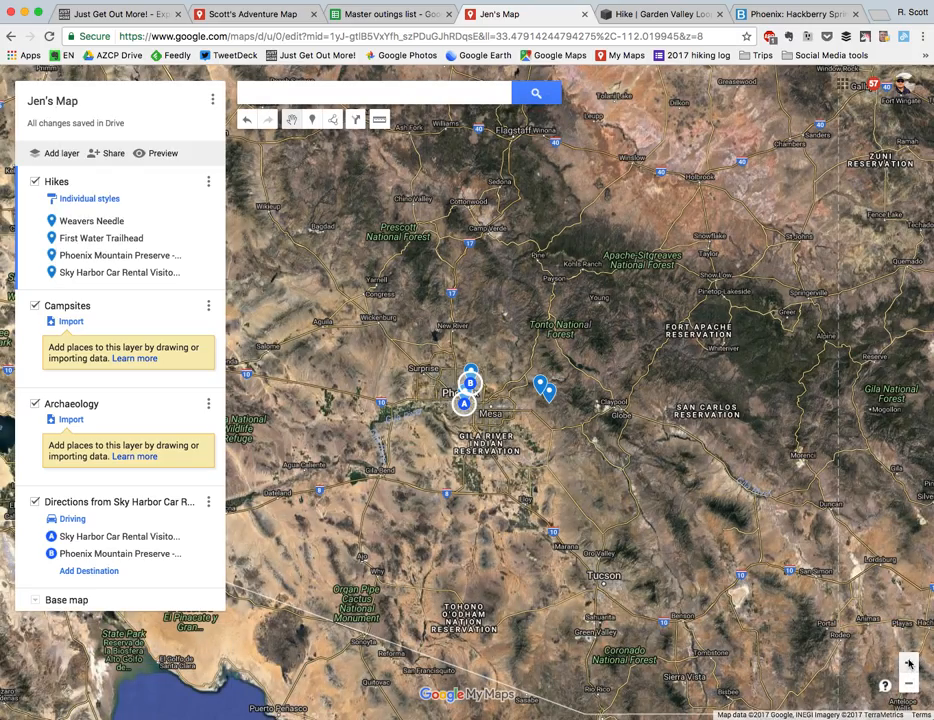
pyautogui.doubleClick(908, 663)
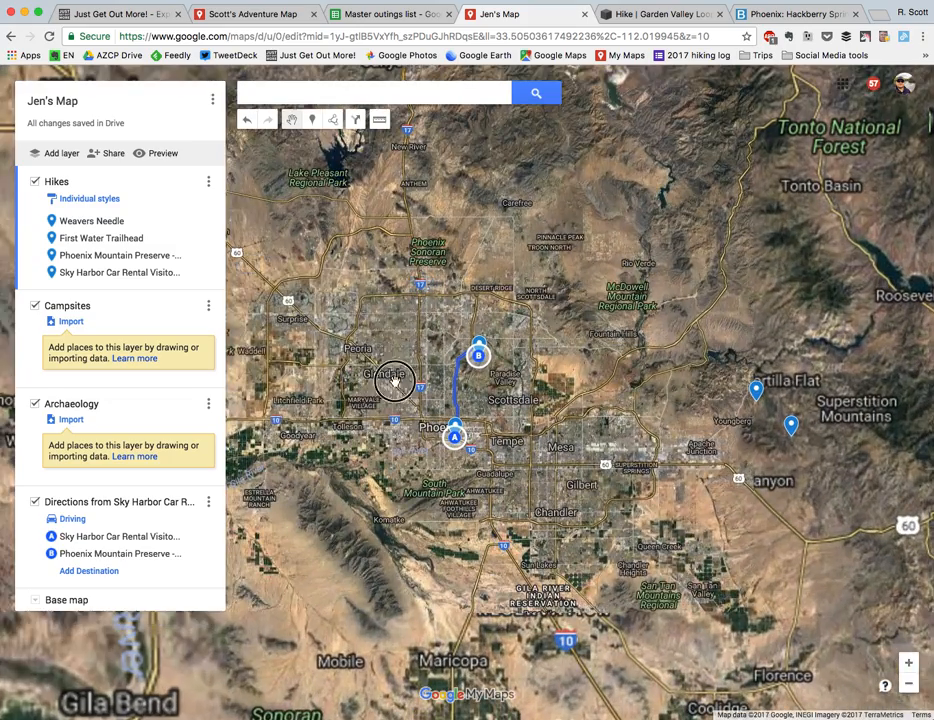
pyautogui.moveTo(396, 382); pyautogui.dragTo(377, 379)
pyautogui.click(212, 101)
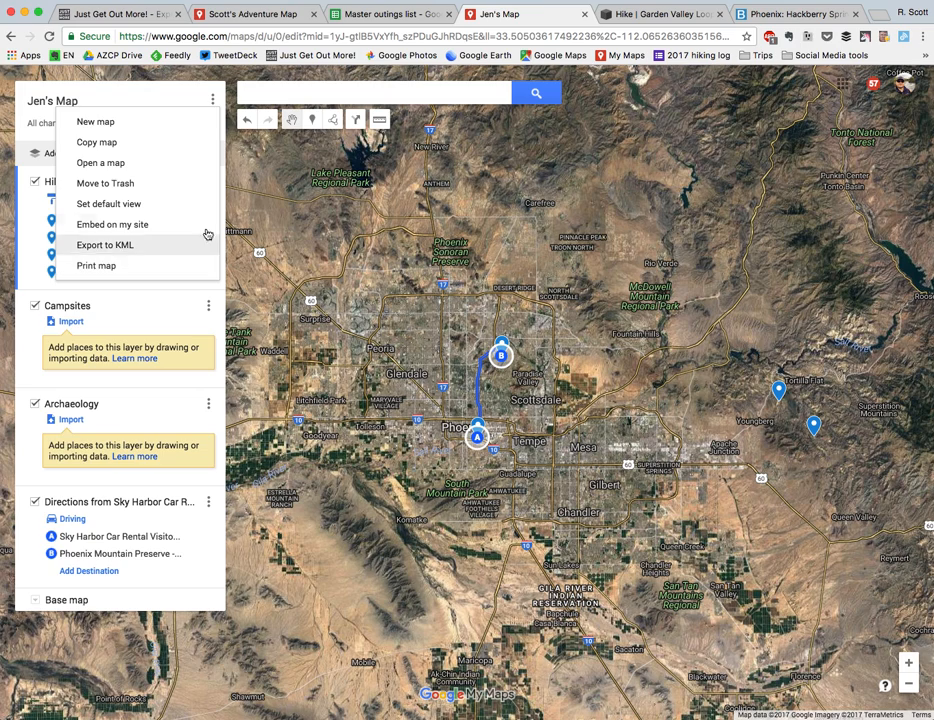
pyautogui.click(234, 160)
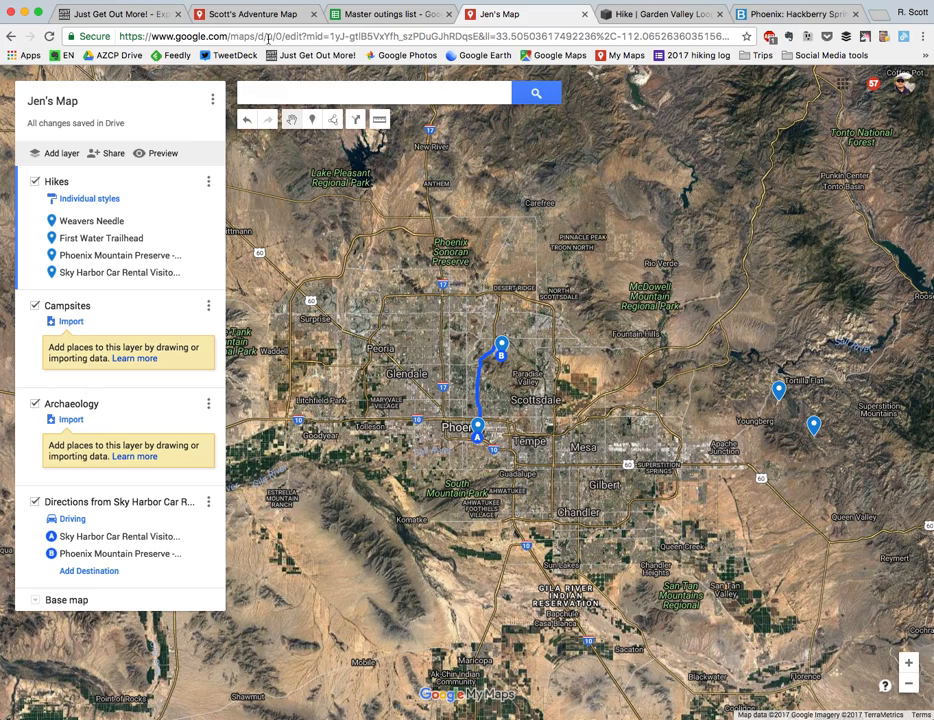
# Switch to the adventure map and look over its layers and markers across Arizona and Utah.
pyautogui.click(266, 17)
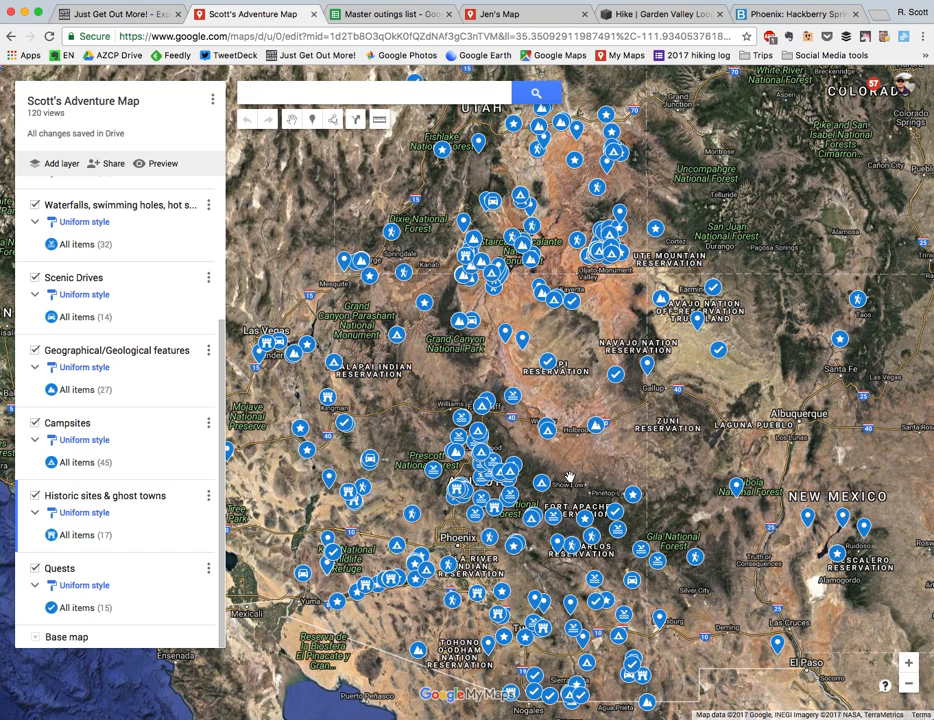
pyautogui.moveTo(568, 478); pyautogui.dragTo(602, 404)
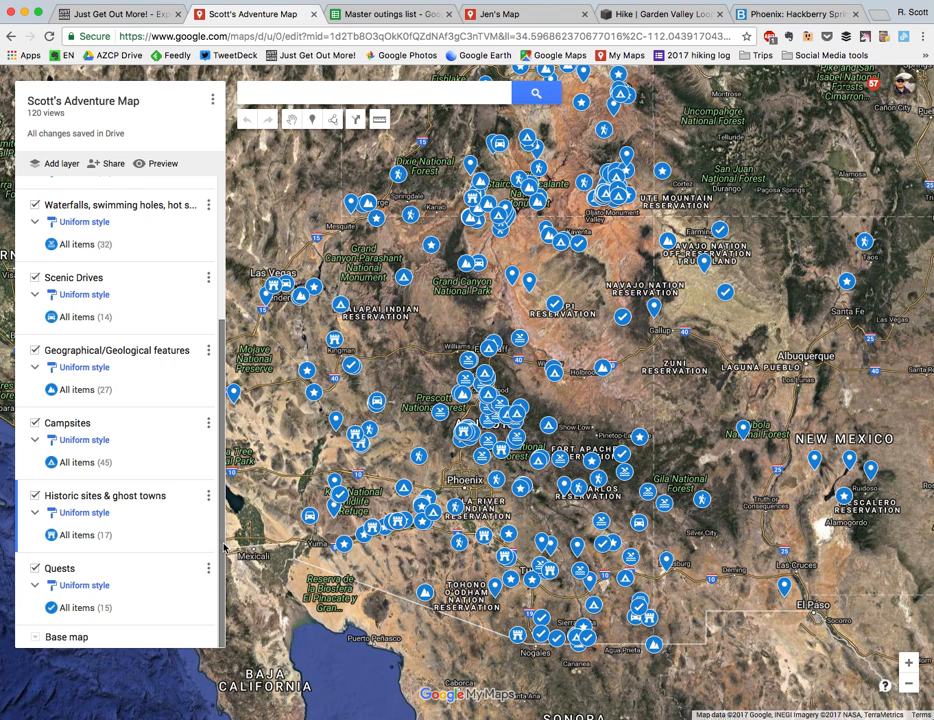
pyautogui.scroll(5, 220, 450)
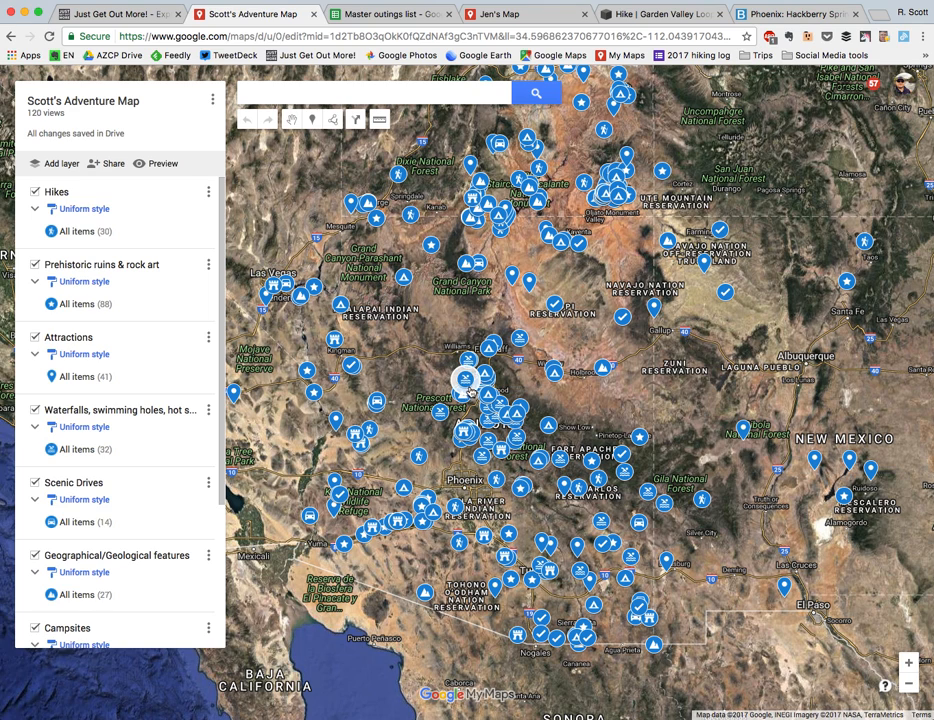
pyautogui.moveTo(451, 352); pyautogui.dragTo(470, 408)
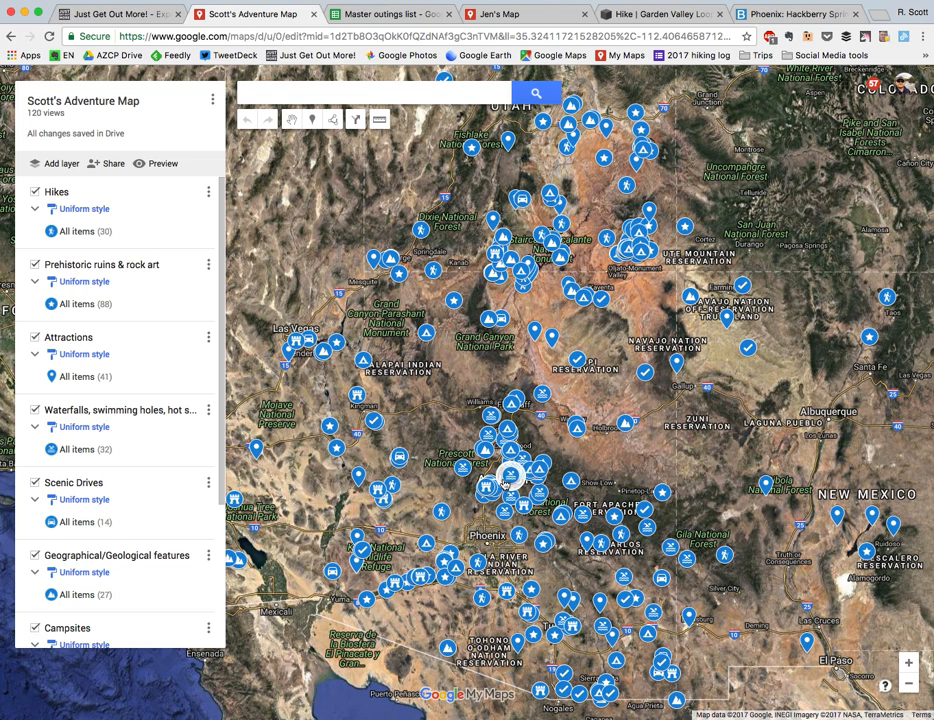
# Hide every layer of the adventure map except the one for waterfalls and swimming holes.
pyautogui.click(29, 343)
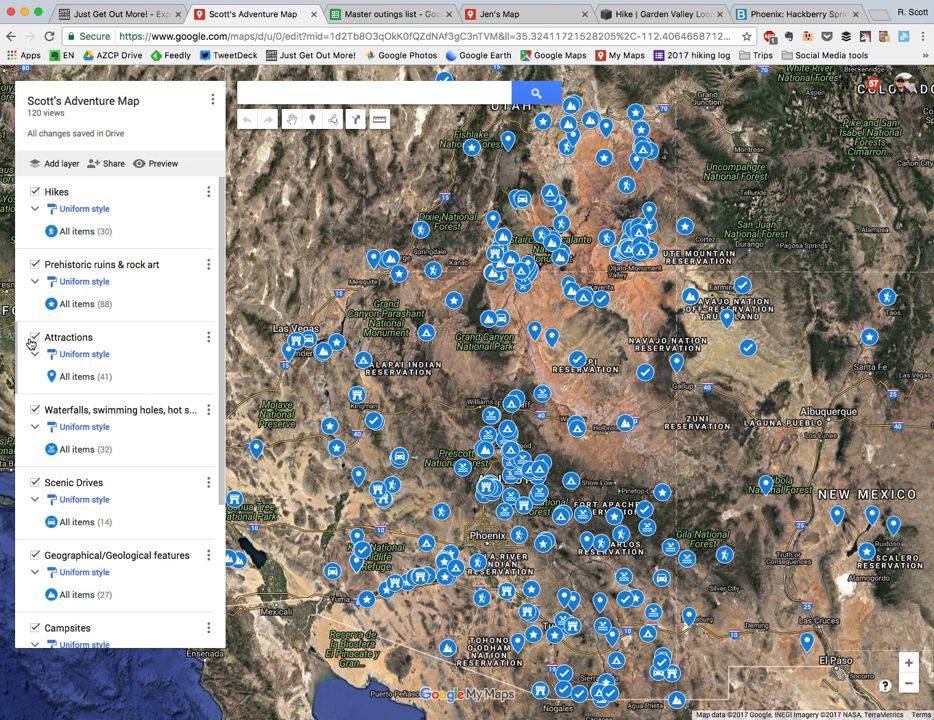
pyautogui.click(36, 266)
pyautogui.click(35, 296)
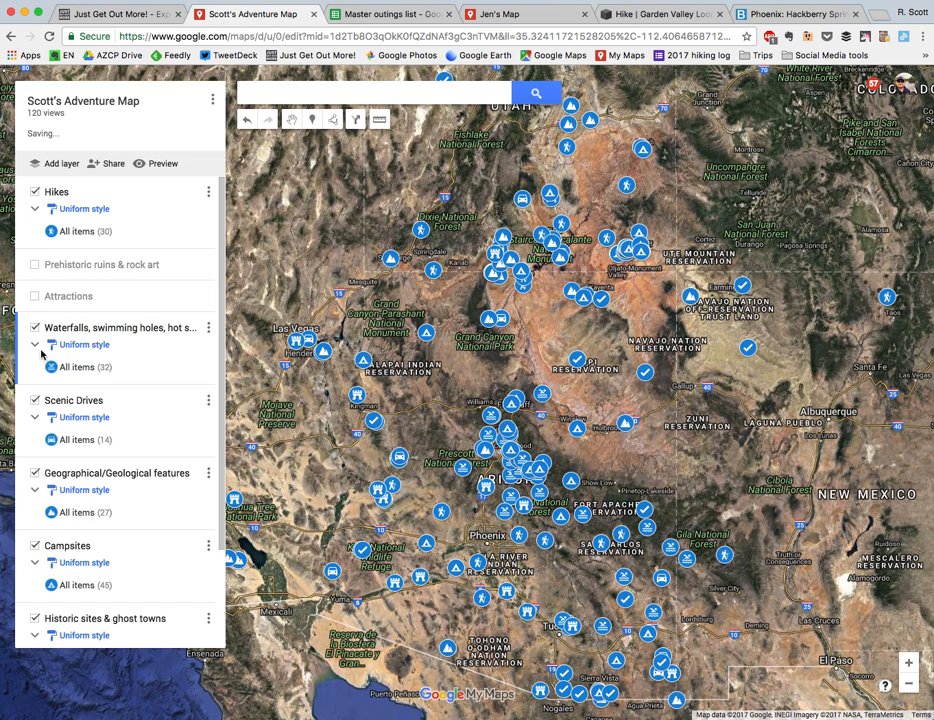
pyautogui.click(35, 400)
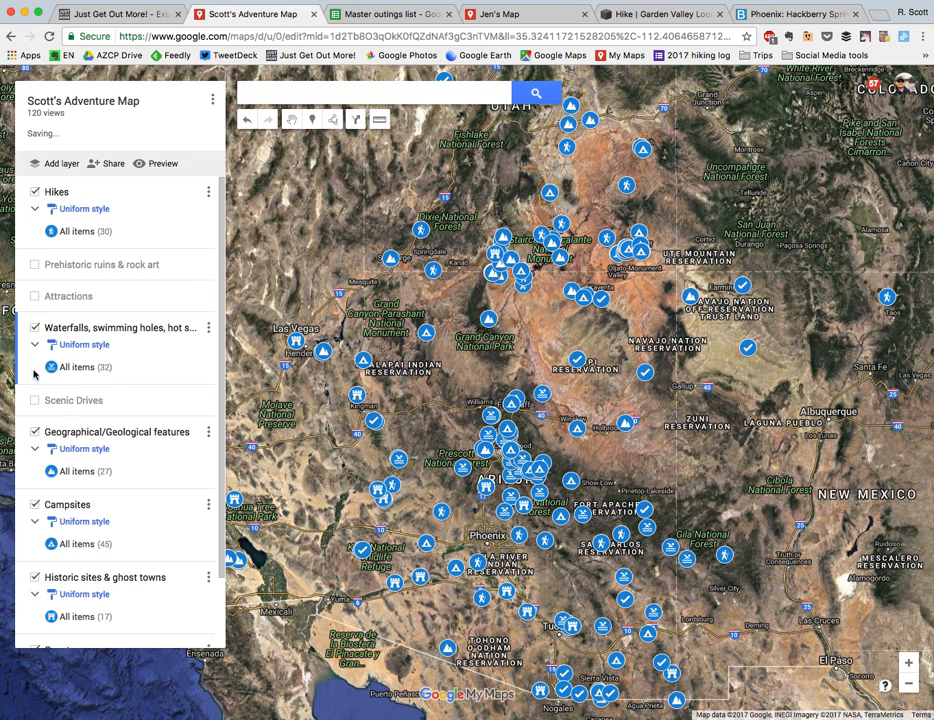
pyautogui.click(35, 432)
pyautogui.click(35, 463)
pyautogui.click(35, 495)
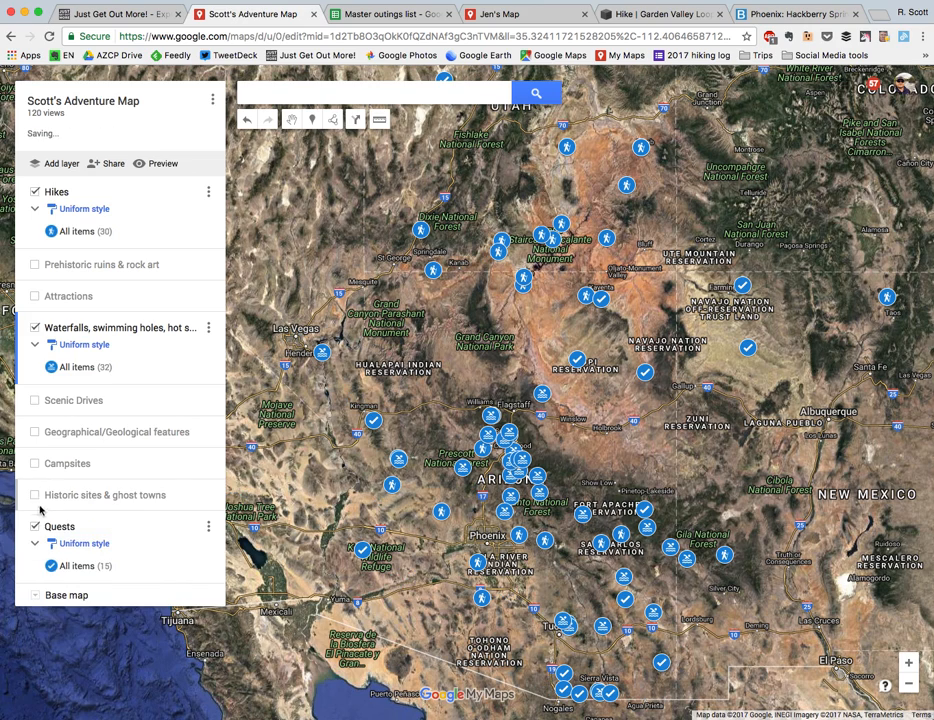
pyautogui.click(35, 526)
pyautogui.click(35, 192)
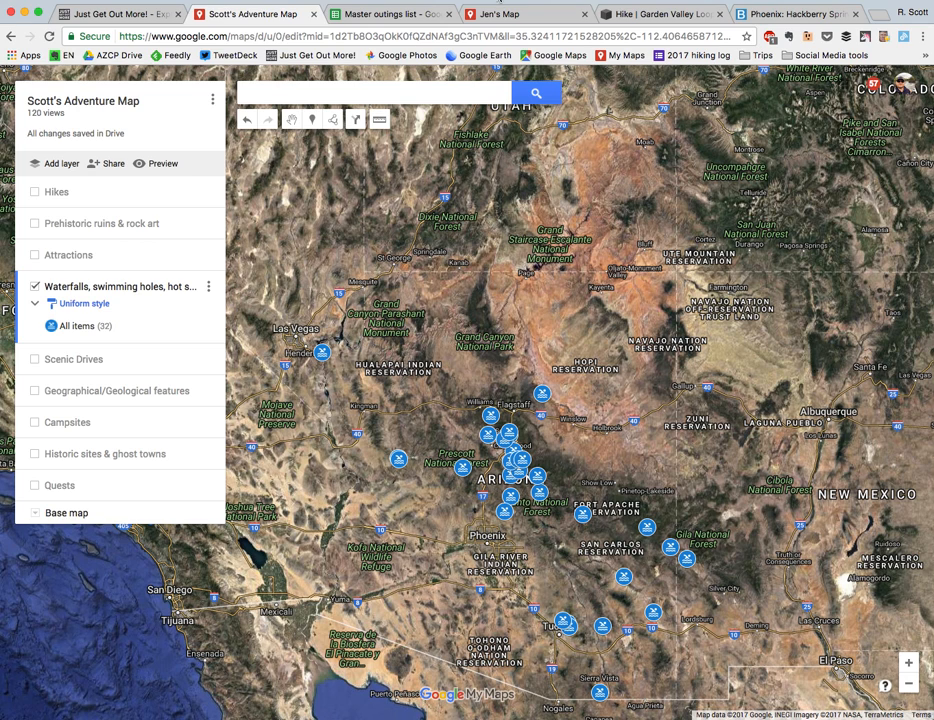
# Return to the hikes map and examine the marker colours and the newer and older icon sets available for First Water Trailhead.
pyautogui.click(488, 15)
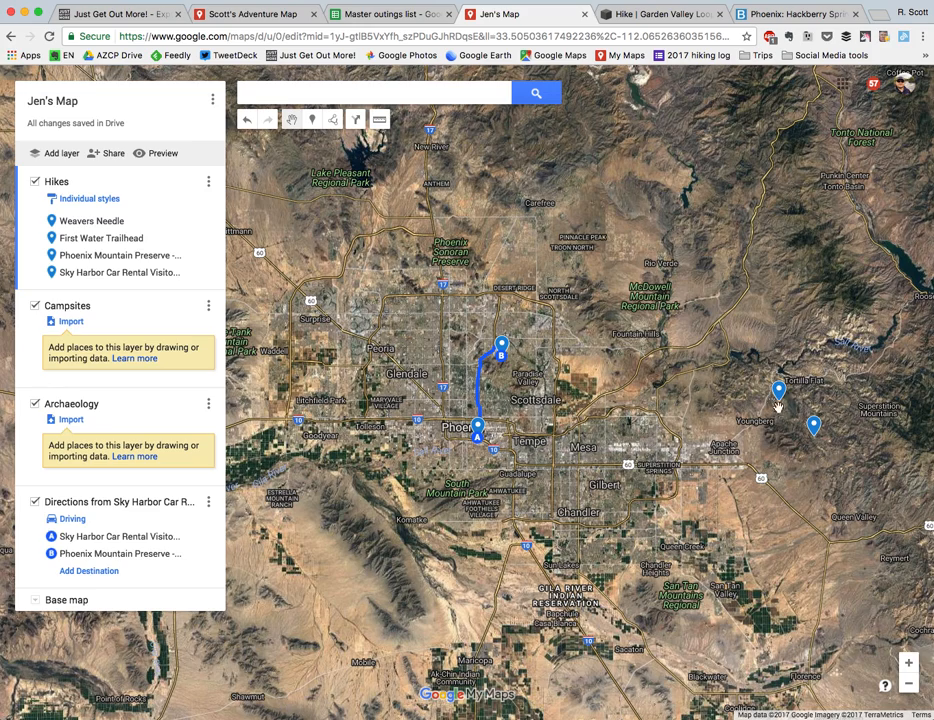
pyautogui.click(779, 390)
pyautogui.moveTo(731, 605); pyautogui.dragTo(530, 578)
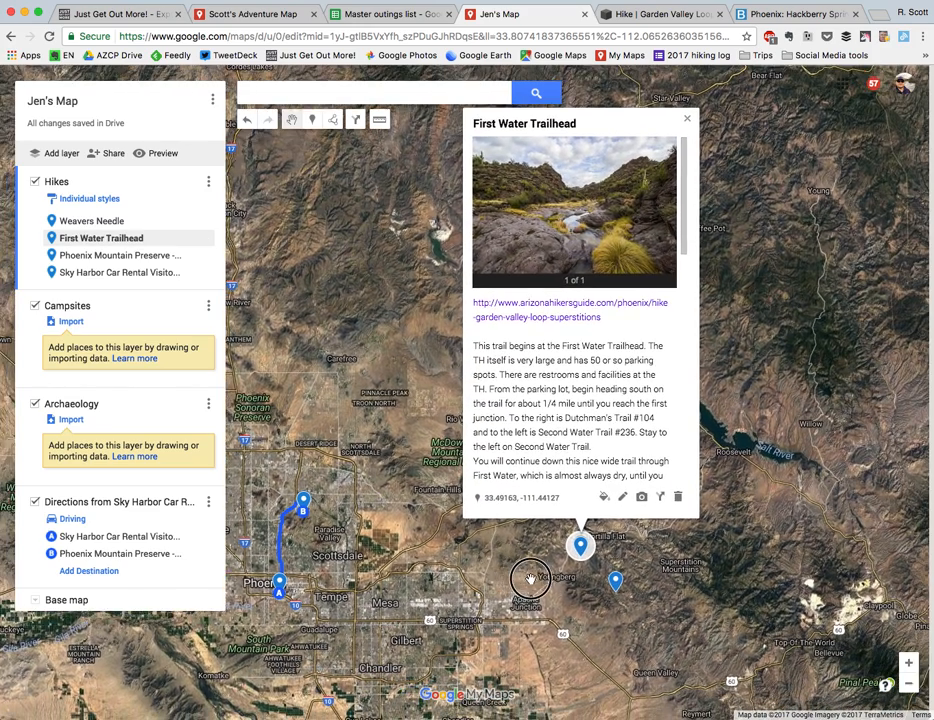
pyautogui.click(602, 496)
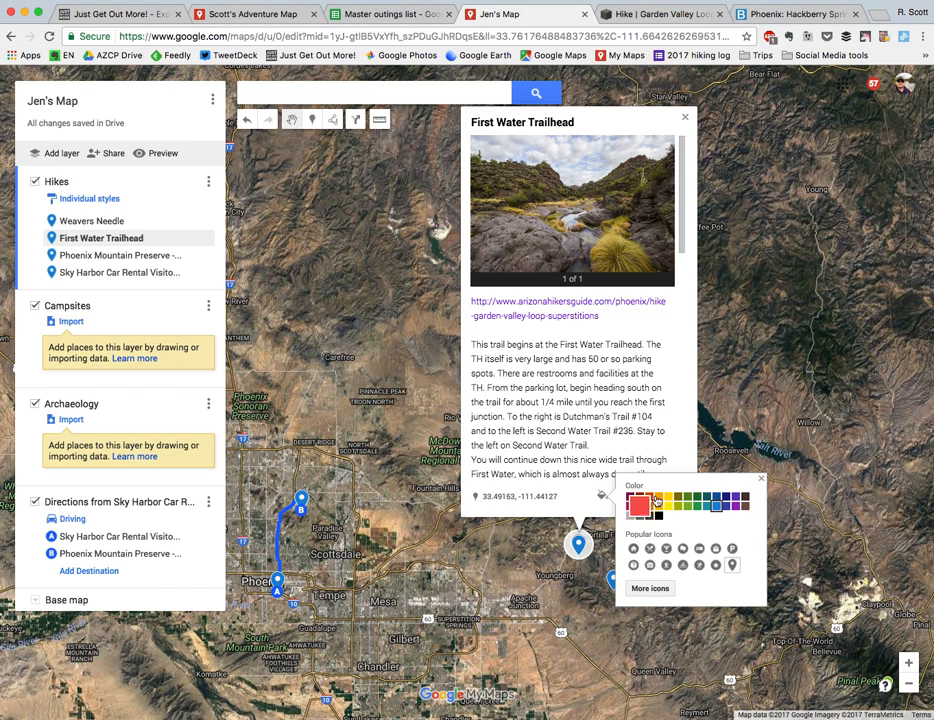
pyautogui.click(650, 588)
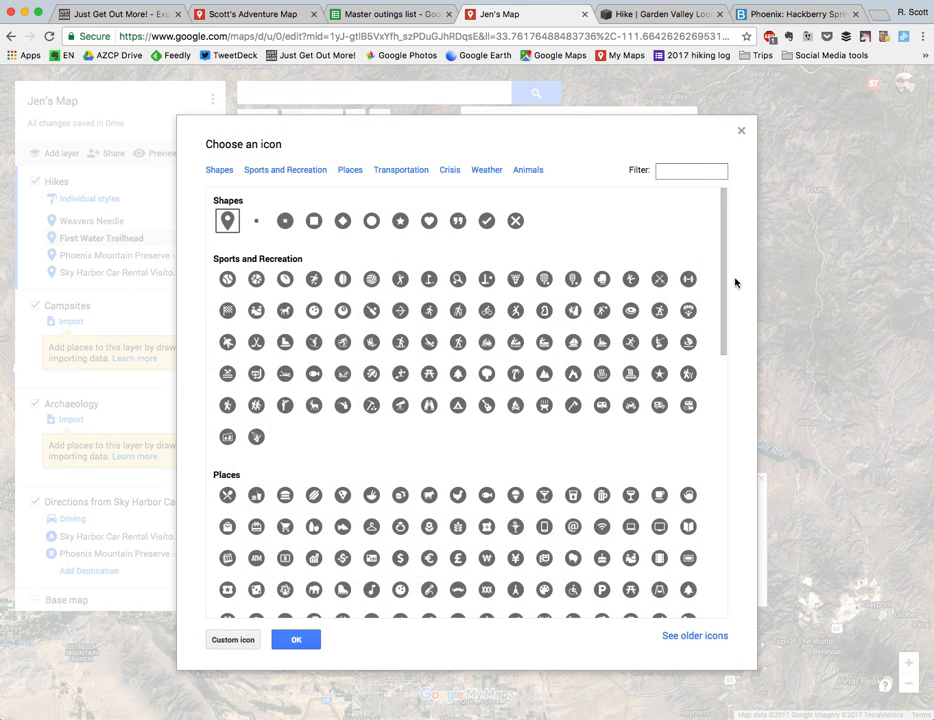
pyautogui.moveTo(725, 288); pyautogui.dragTo(700, 183)
pyautogui.click(712, 635)
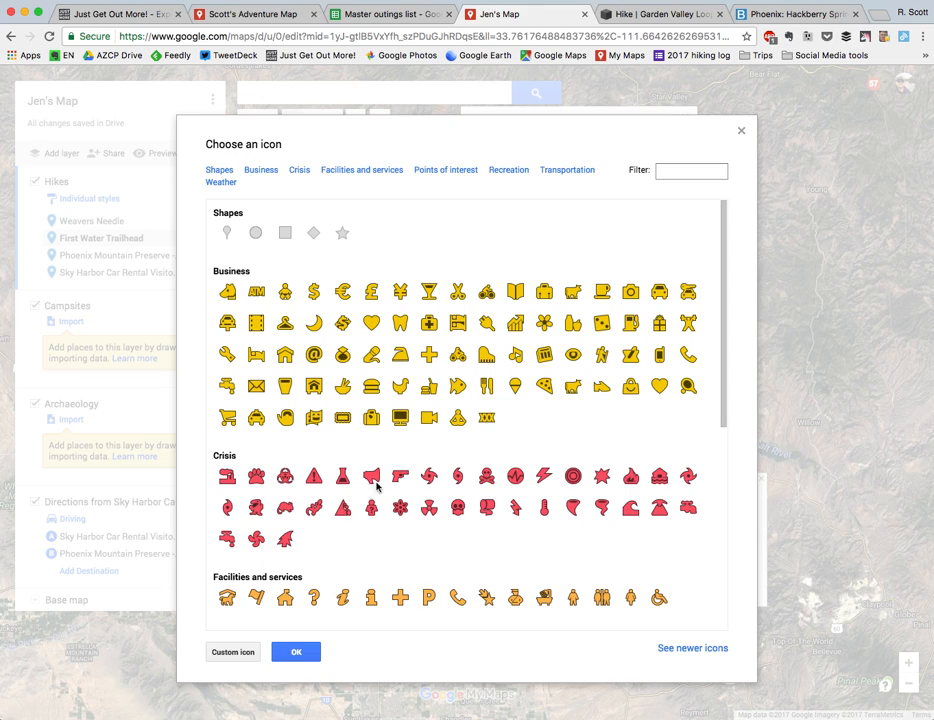
pyautogui.click(741, 131)
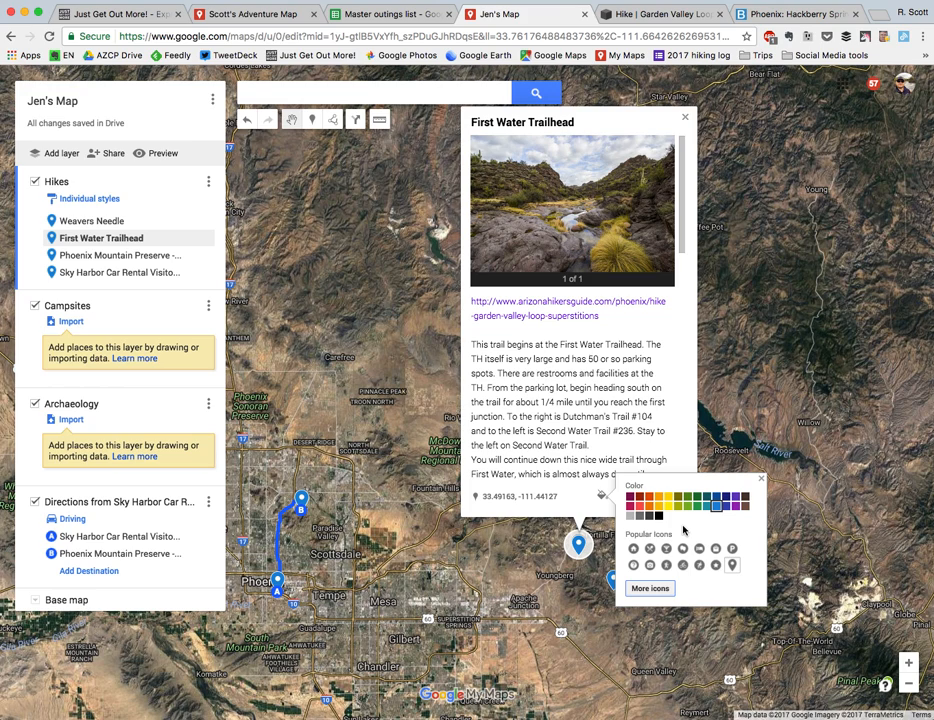
# Open the My Maps list in a new browser tab and open the Craft Breweries of Arizona map from it.
pyautogui.hotkey('ctrl', 't')
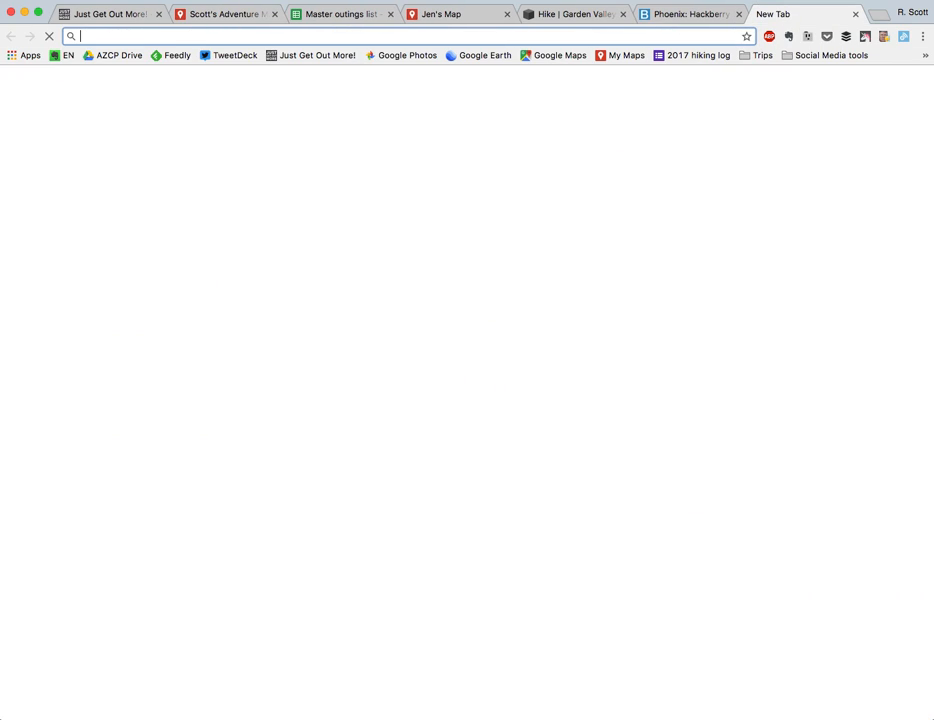
pyautogui.write('mymaps')
pyautogui.press('Return')
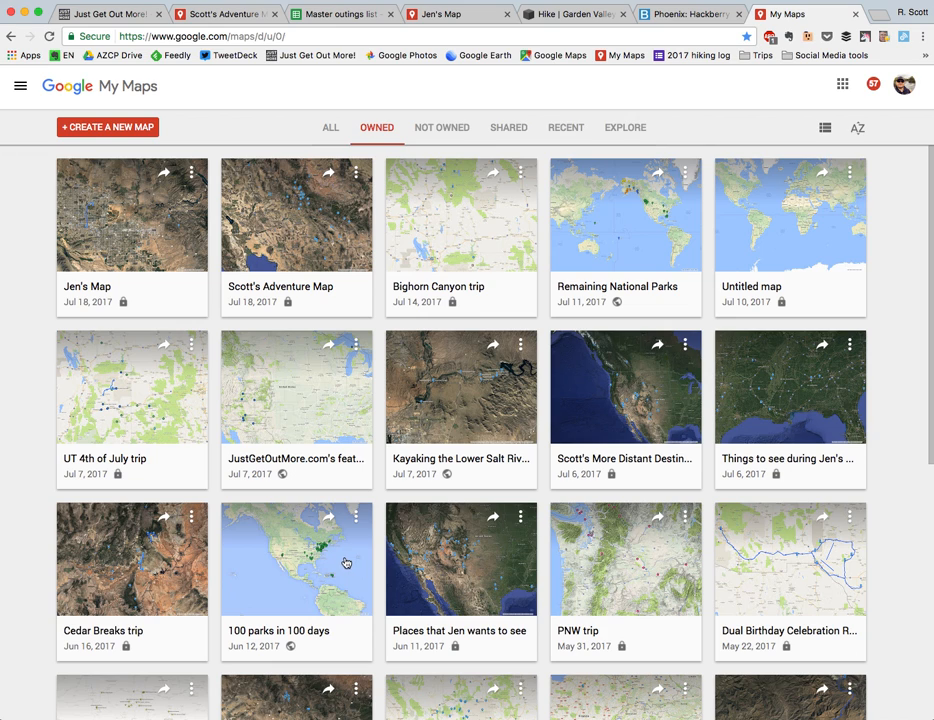
pyautogui.scroll(-5, 360, 570)
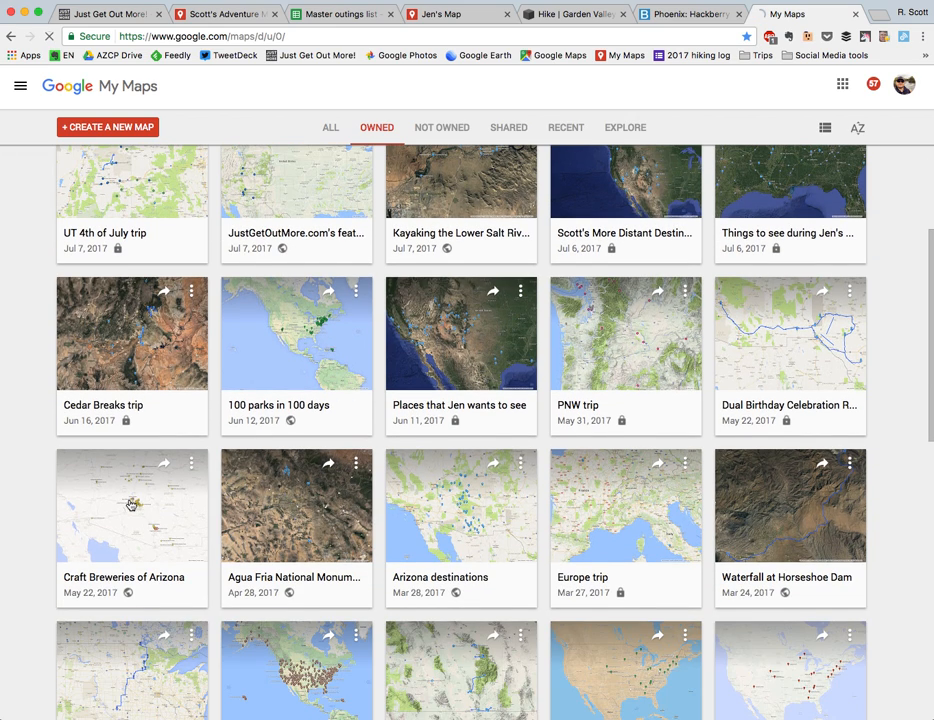
pyautogui.click(348, 570)
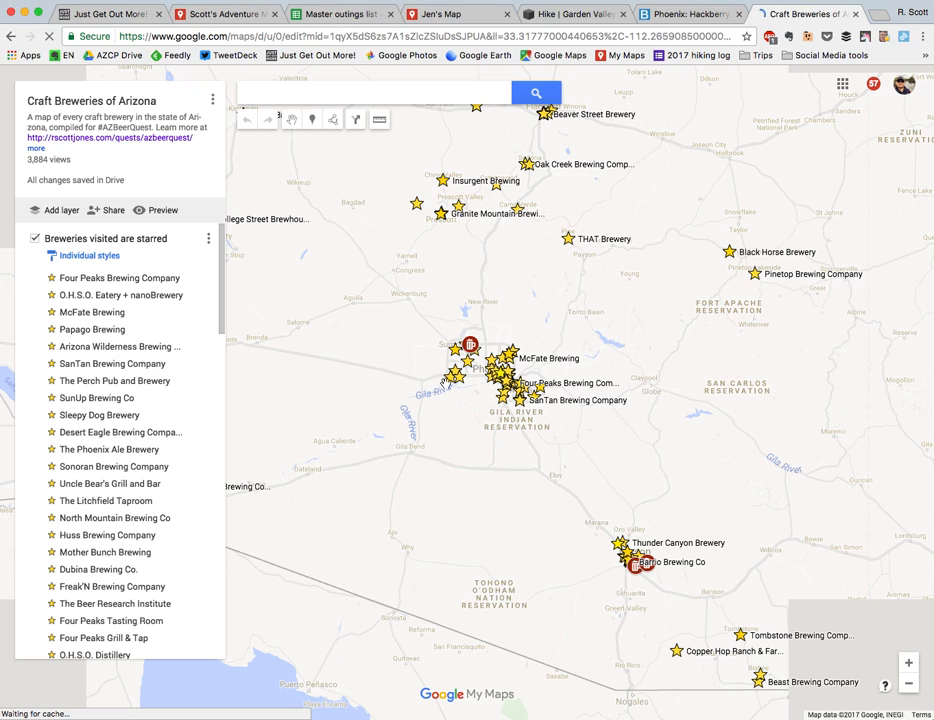
# Inspect the starred and beer-mug brewery markers around Phoenix and Tucson, including Richter Aleworks, Nimbus Brewing Co and BlackRock Brewers.
pyautogui.click(471, 347)
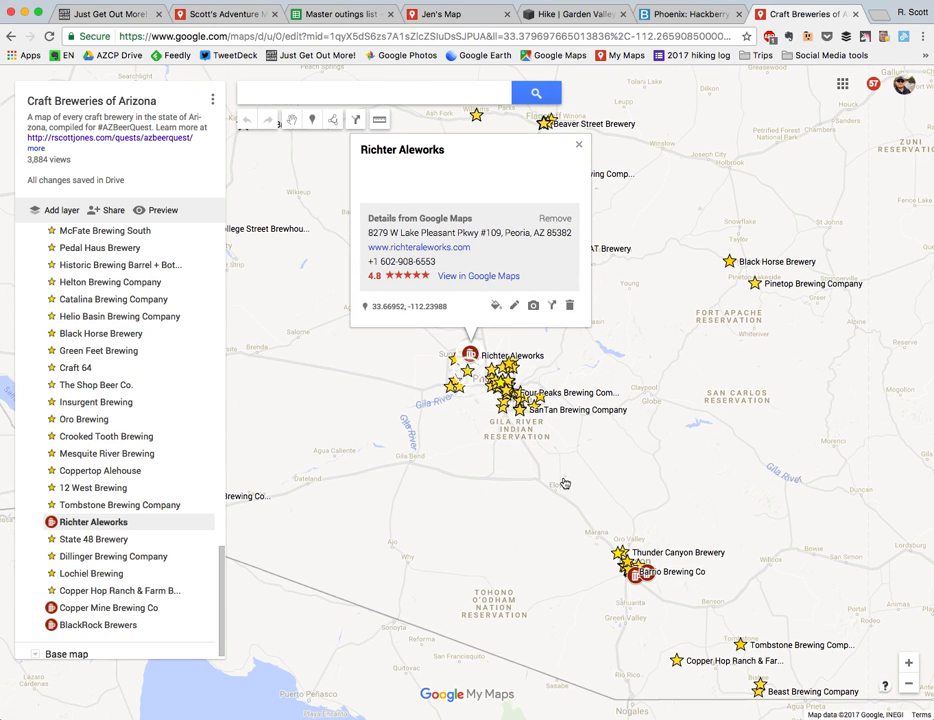
pyautogui.click(642, 578)
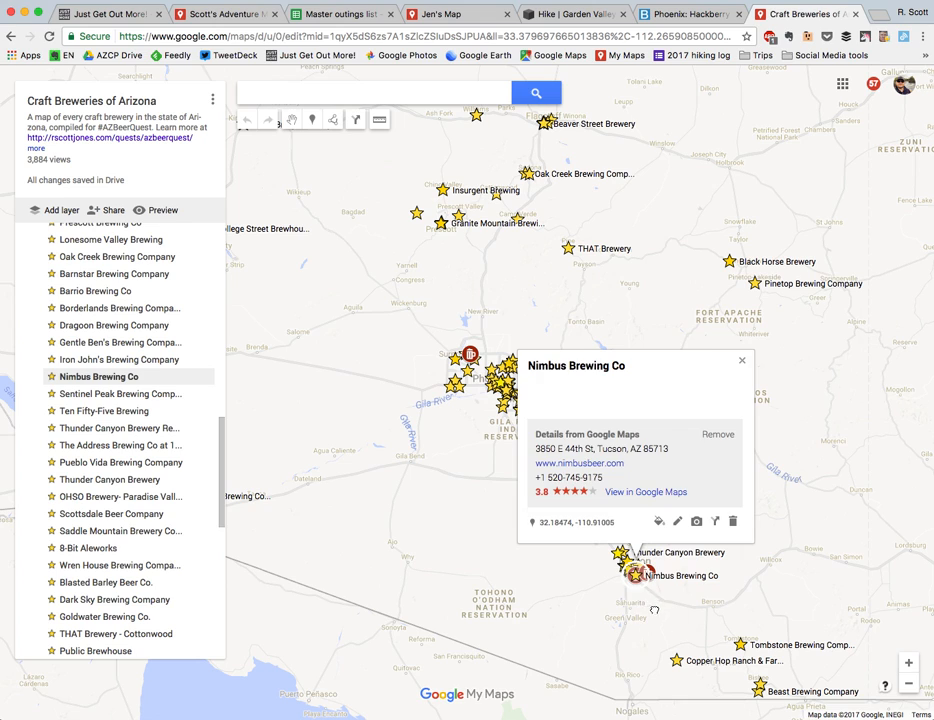
pyautogui.click(625, 535)
pyautogui.scroll(2, 621, 527)
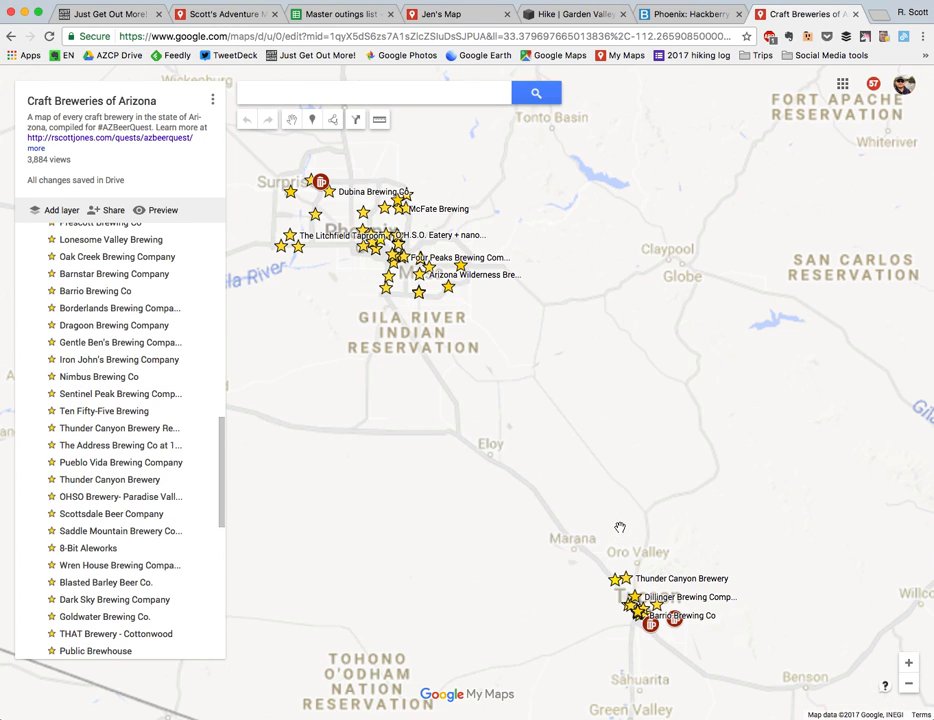
pyautogui.click(677, 624)
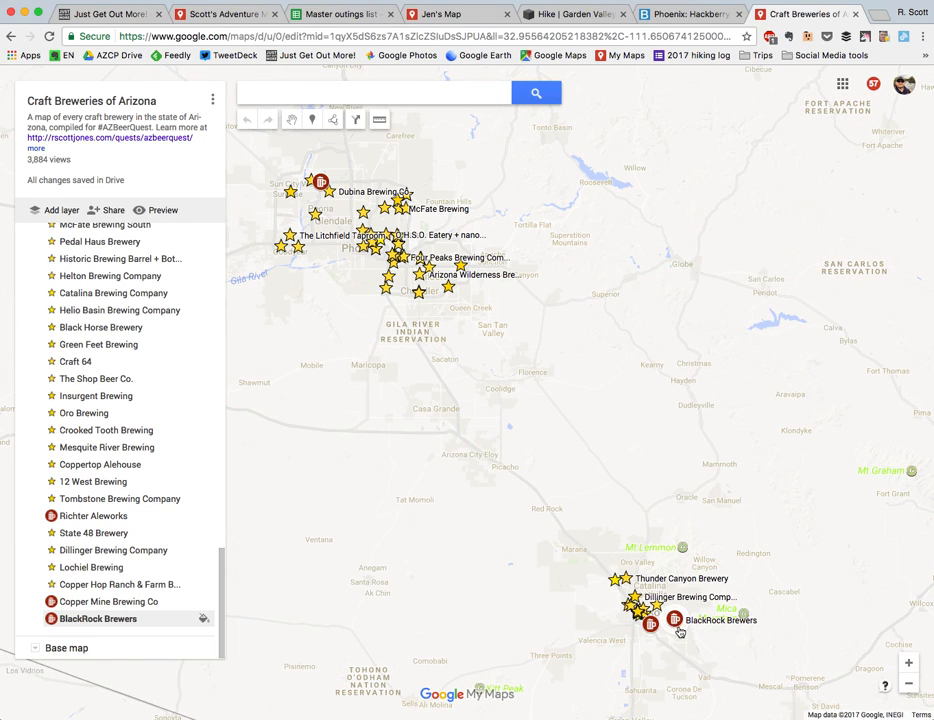
# Inspect the Tucson-area brewery markers, including Nimbus Brewing Co, Copper Mine Brewing Co and the details for Green Feet Brewing.
pyautogui.click(648, 624)
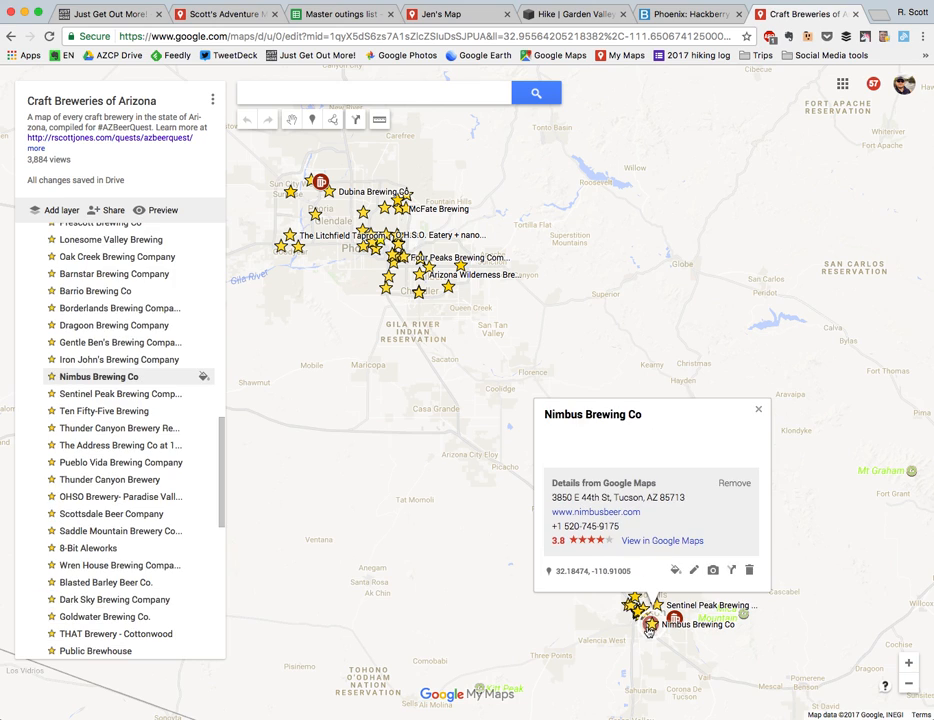
pyautogui.doubleClick(642, 636)
pyautogui.scroll(-2, 644, 630)
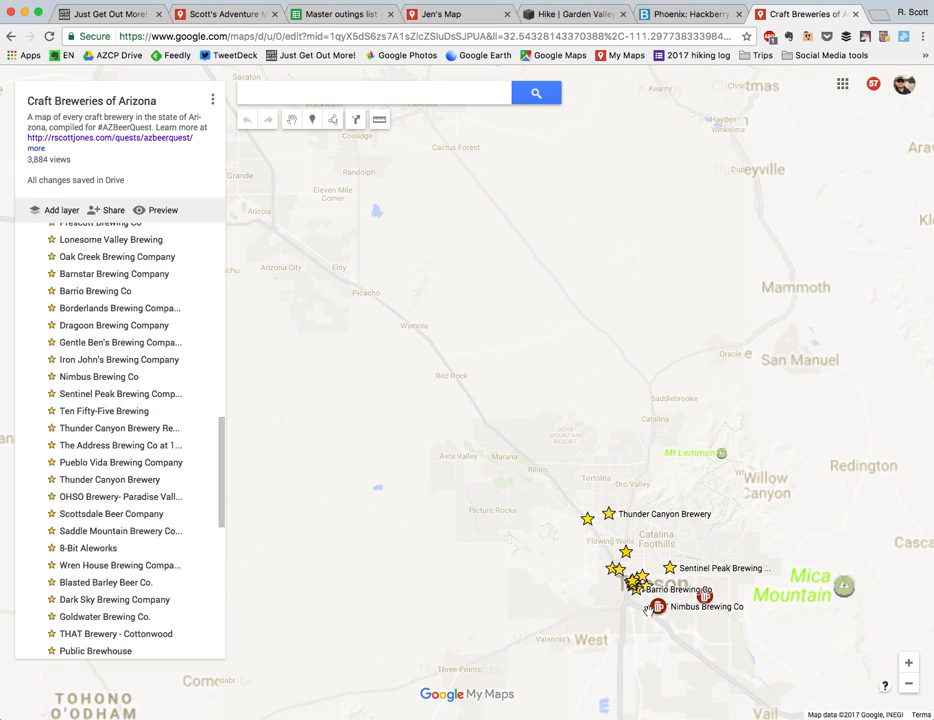
pyautogui.click(658, 606)
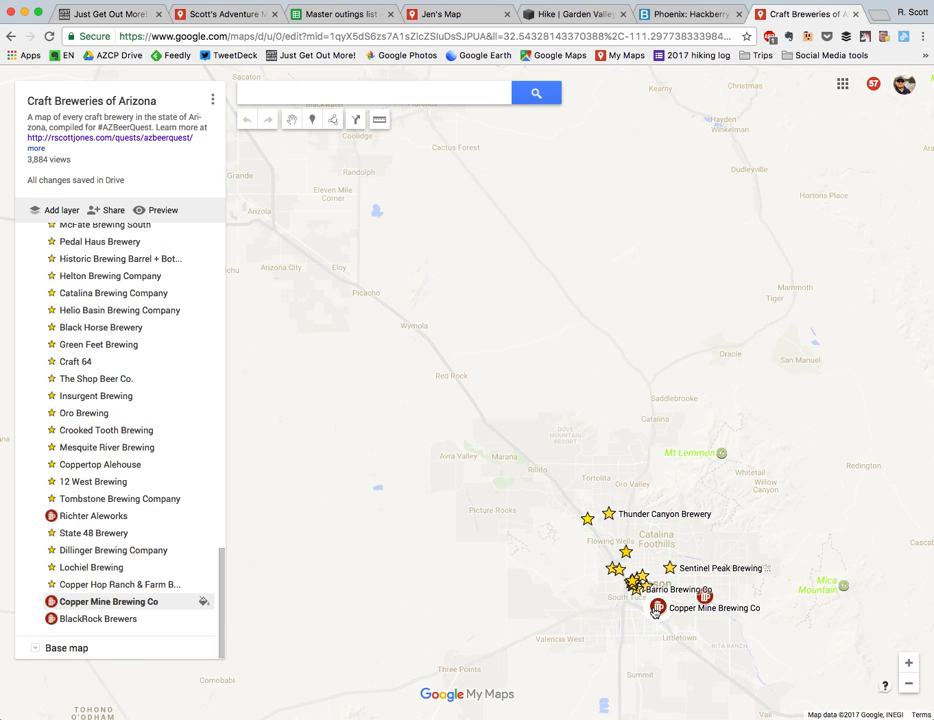
pyautogui.click(468, 581)
pyautogui.click(908, 684)
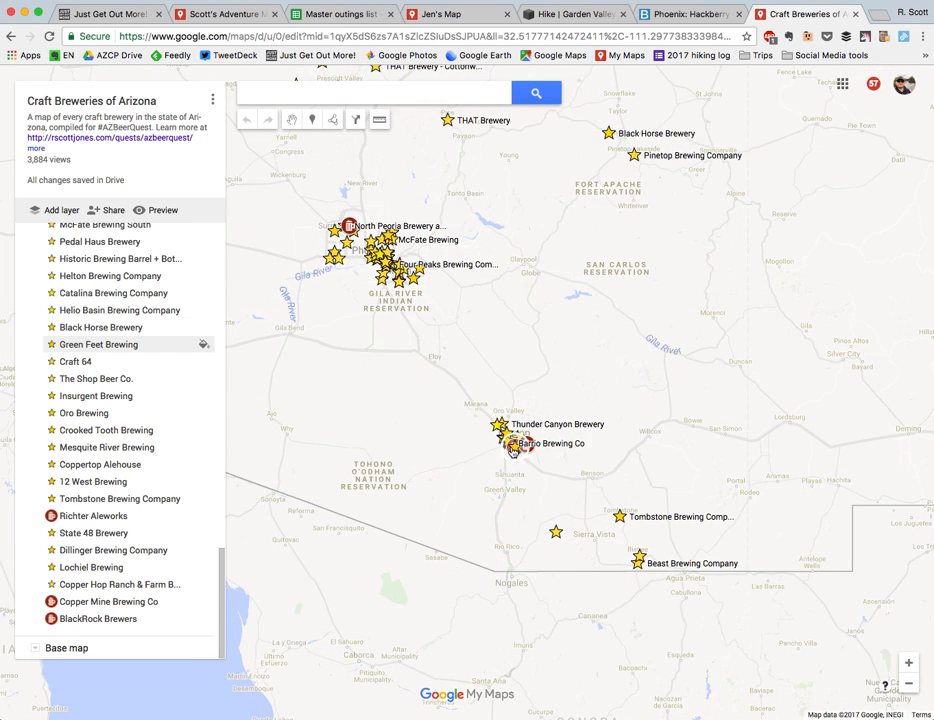
pyautogui.click(524, 466)
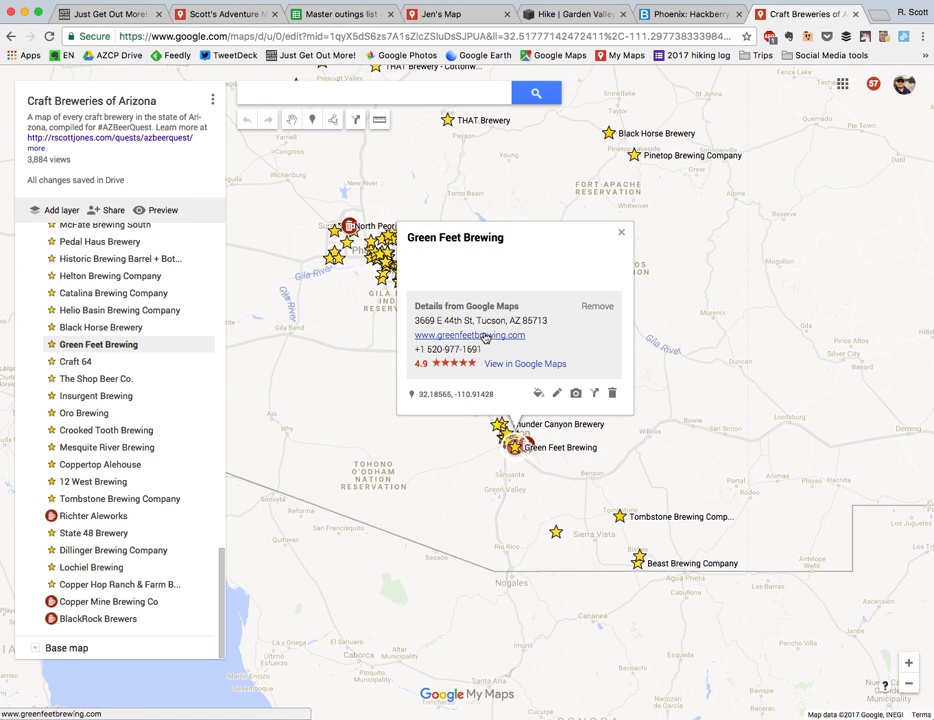
pyautogui.click(549, 496)
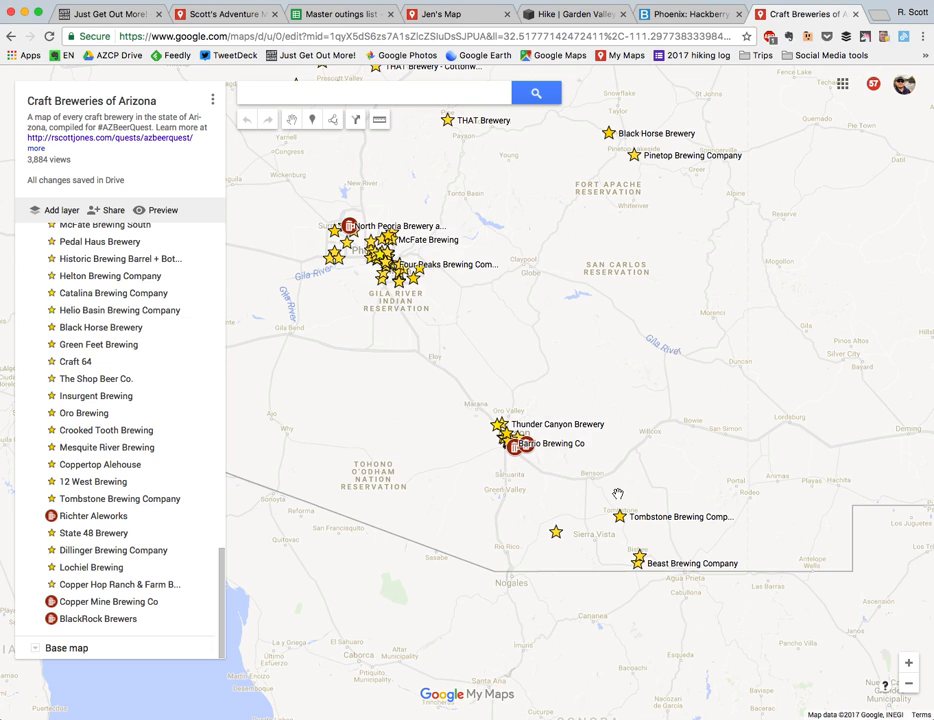
# Return to the hikes map, try out marker colours for First Water Trailhead and settle on green.
pyautogui.click(432, 18)
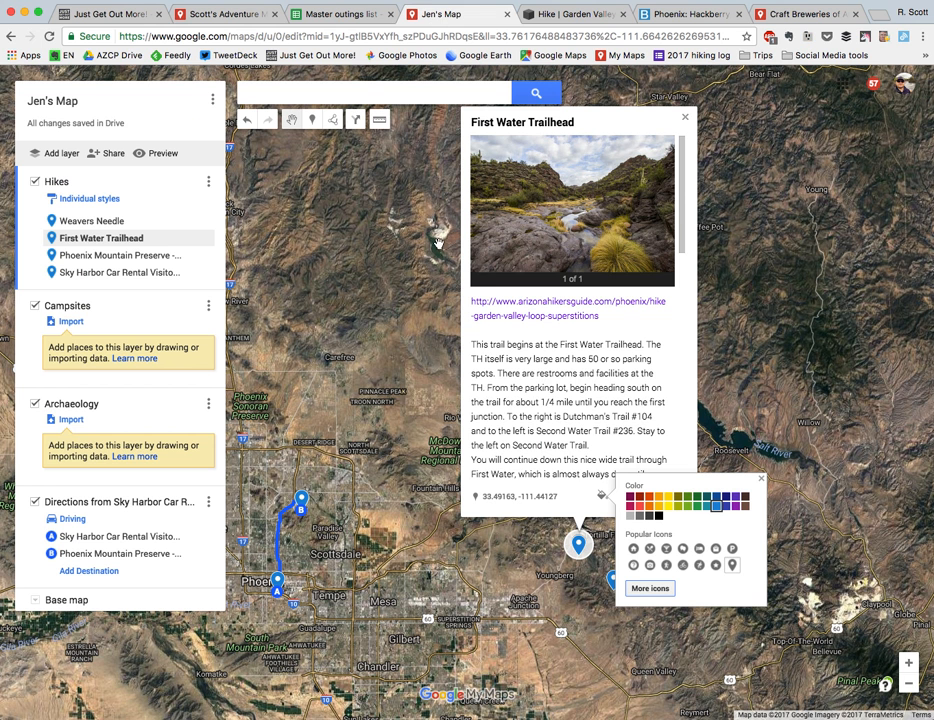
pyautogui.click(640, 505)
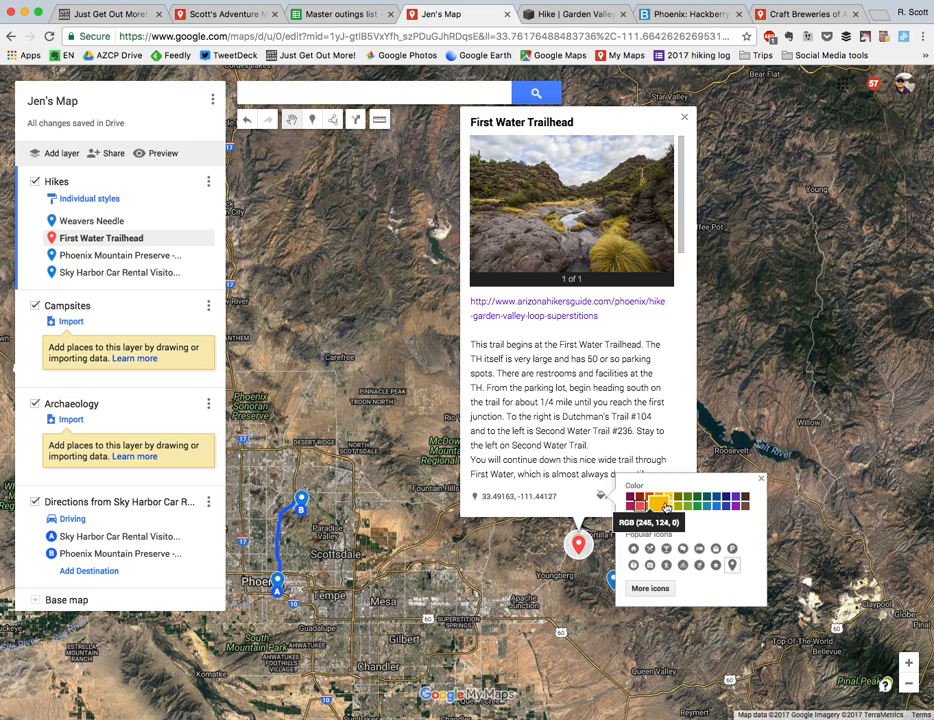
pyautogui.click(629, 505)
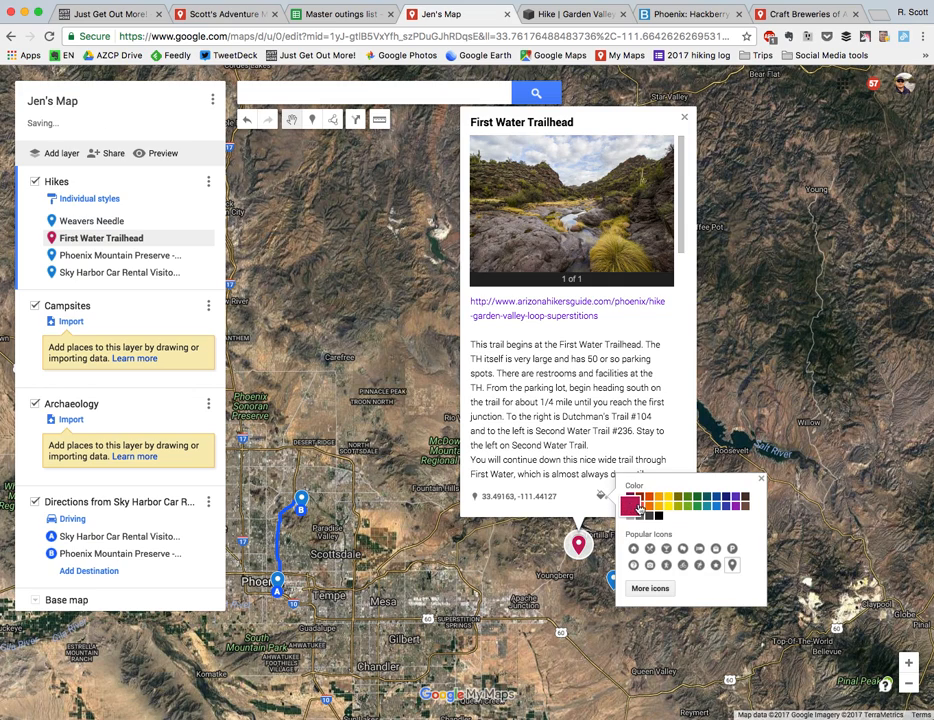
pyautogui.click(717, 507)
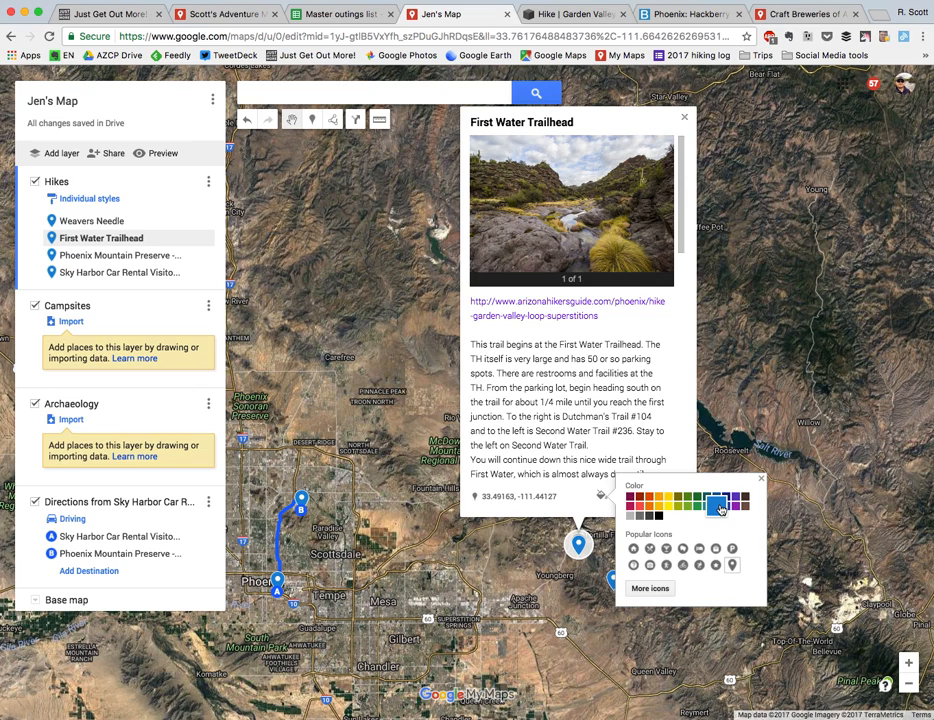
pyautogui.click(697, 506)
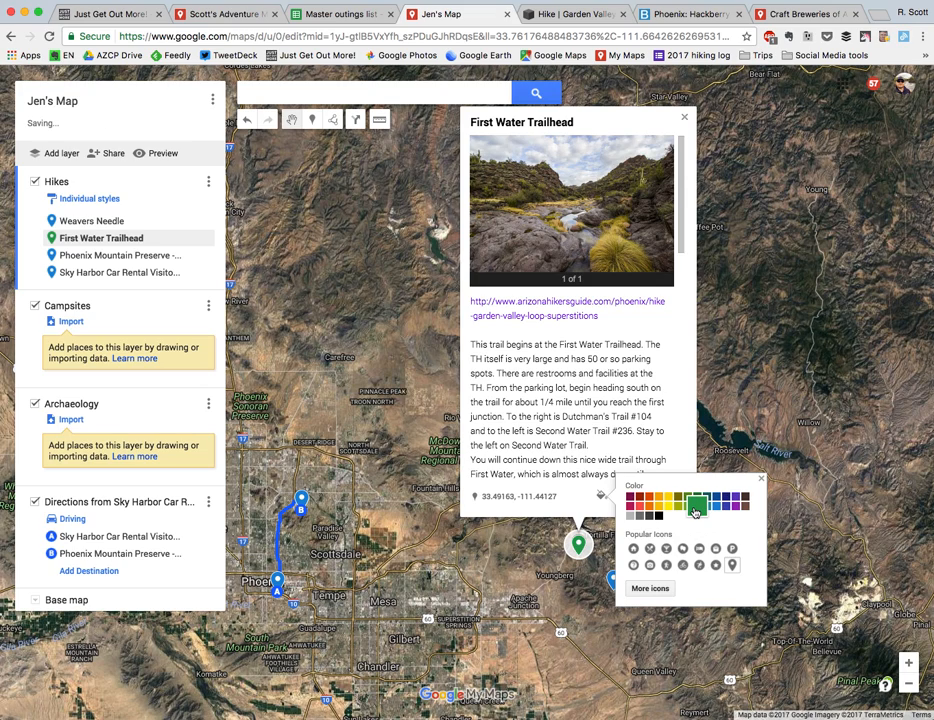
pyautogui.click(565, 571)
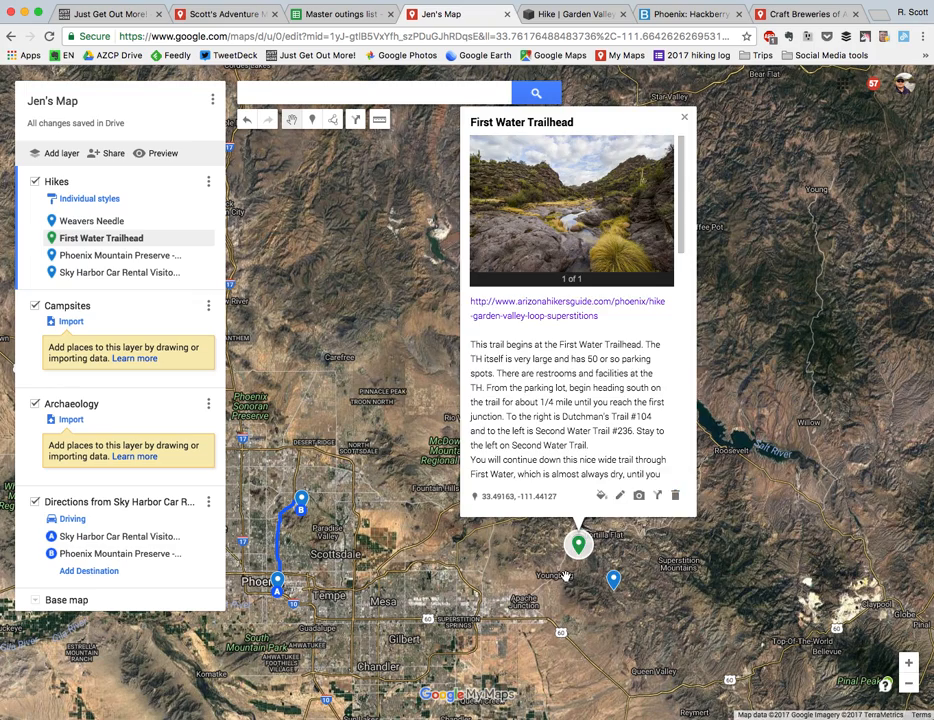
# Change the Weavers Needle marker's colour to crimson.
pyautogui.doubleClick(604, 523)
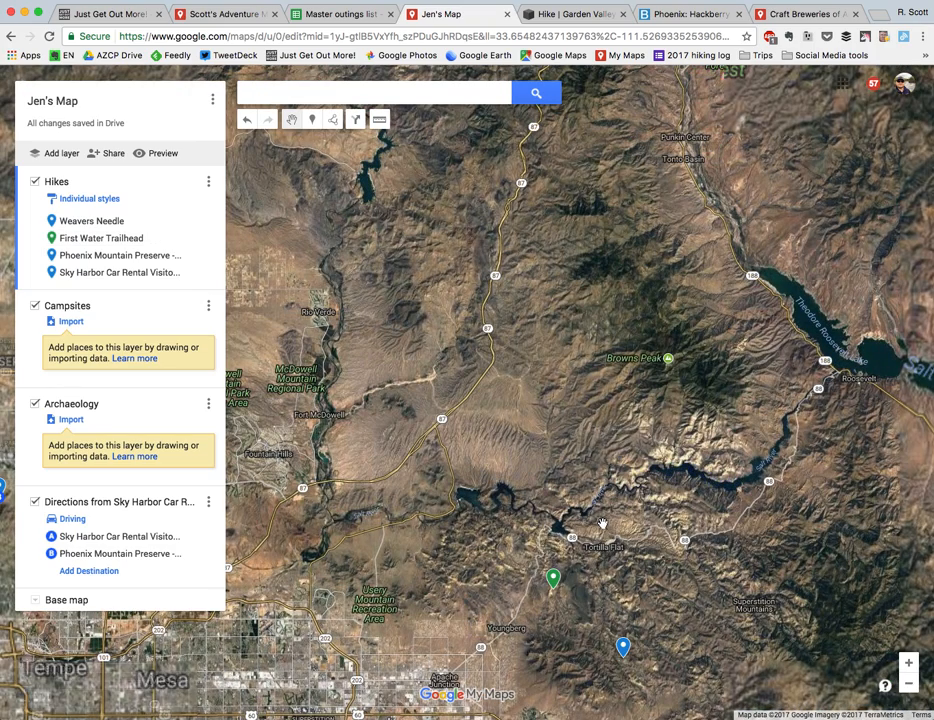
pyautogui.click(623, 645)
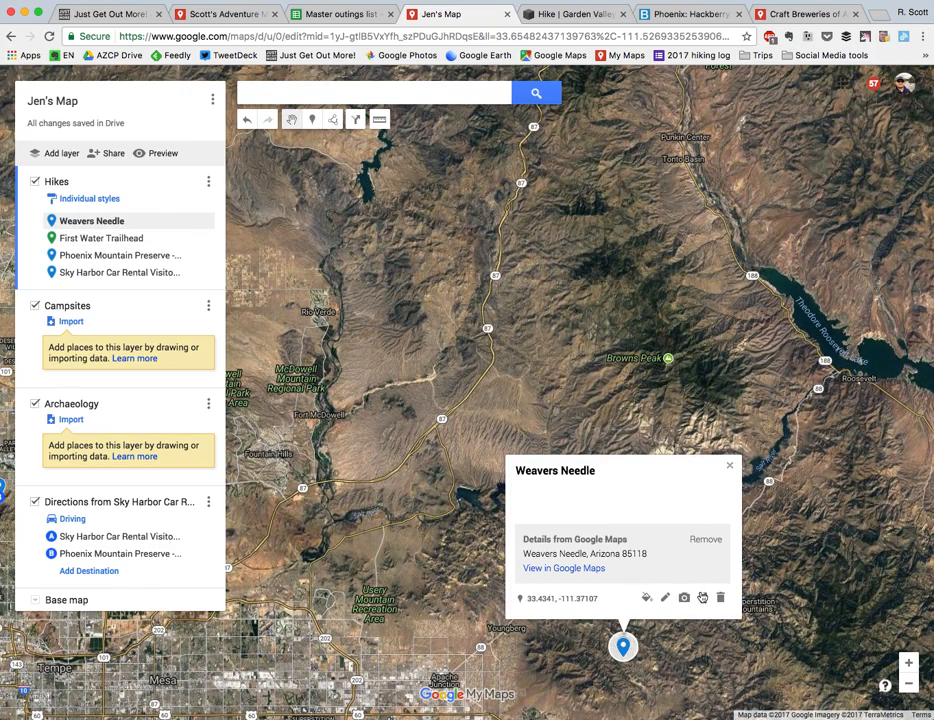
pyautogui.click(646, 597)
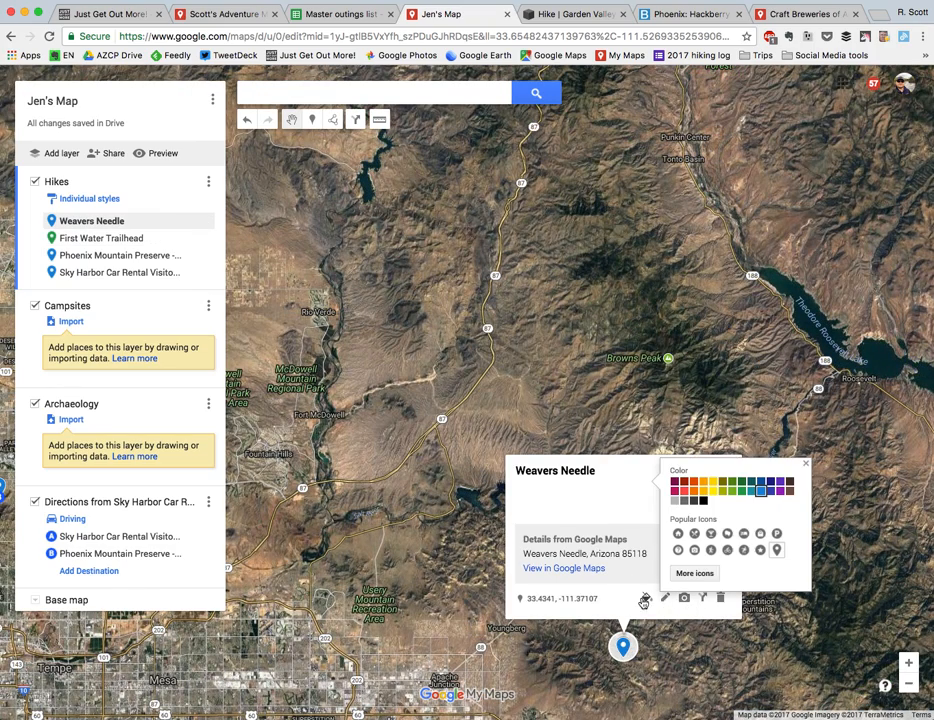
pyautogui.click(677, 493)
pyautogui.click(594, 437)
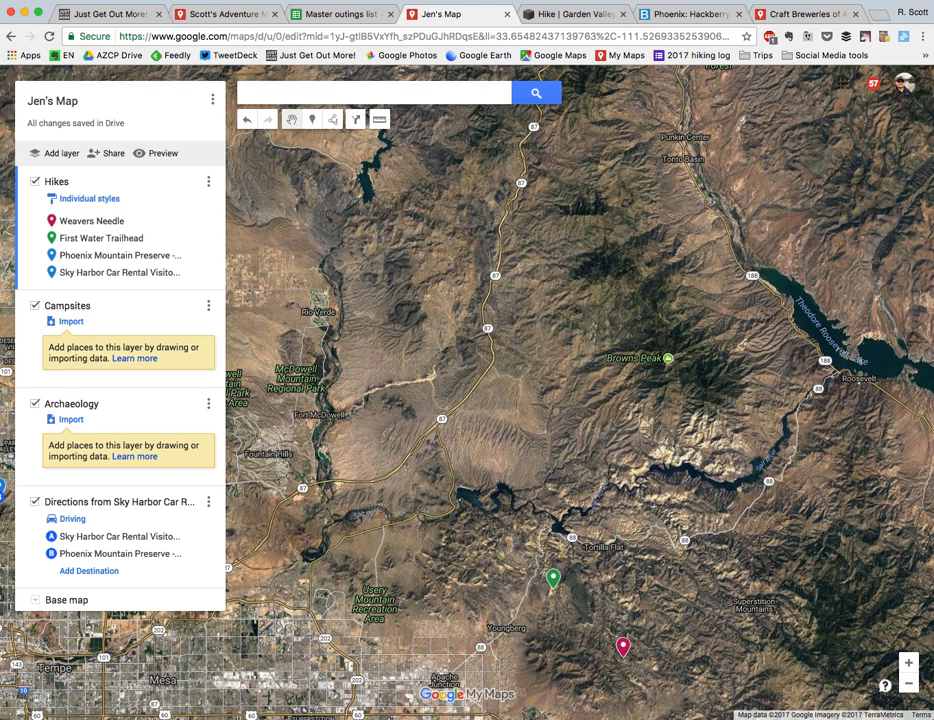
# Examine the recoloured hike markers, First Water Trailhead's details and how the markers lie relative to the Phoenix driving route.
pyautogui.click(910, 686)
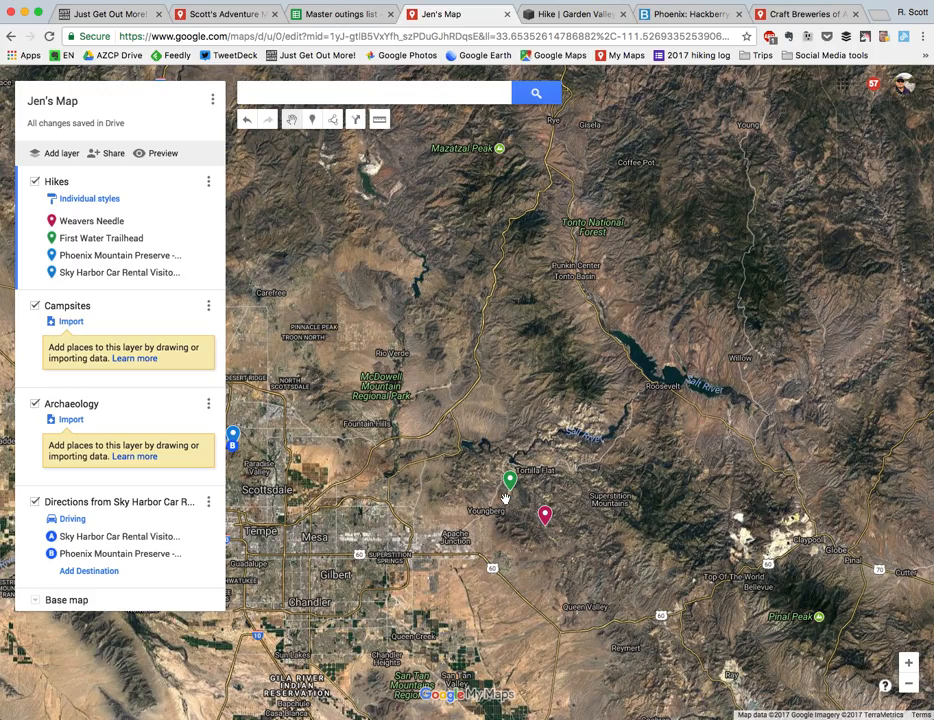
pyautogui.moveTo(527, 510); pyautogui.dragTo(507, 484)
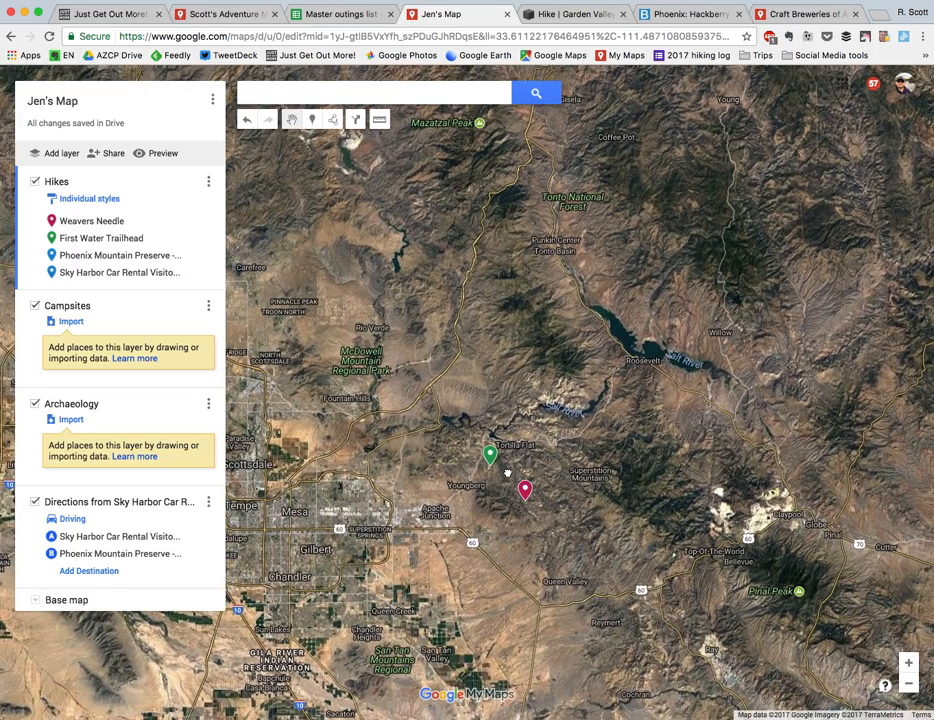
pyautogui.doubleClick(507, 470)
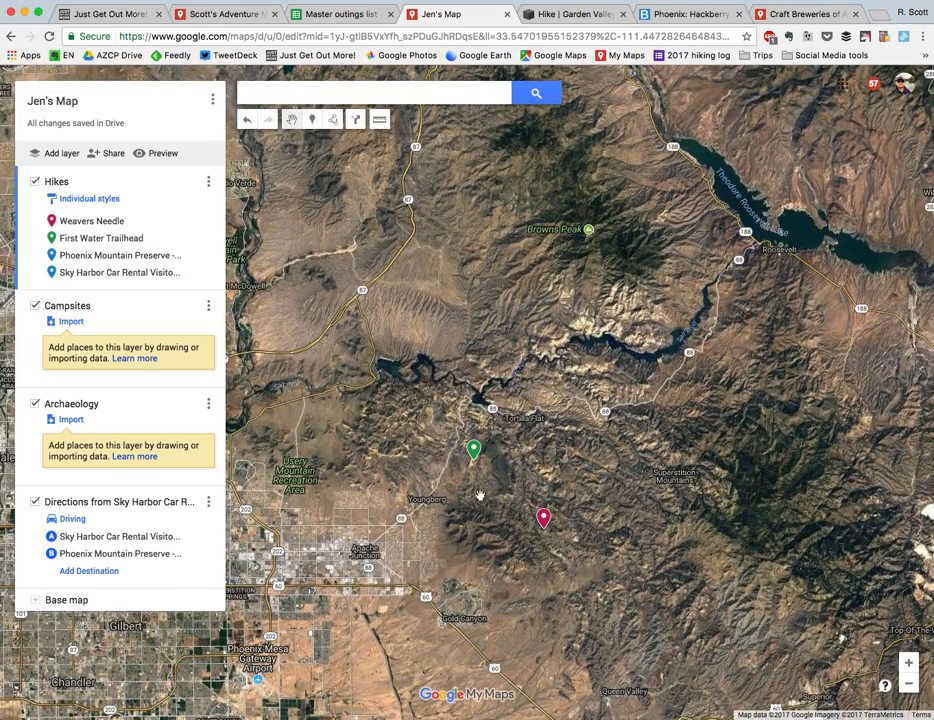
pyautogui.click(474, 448)
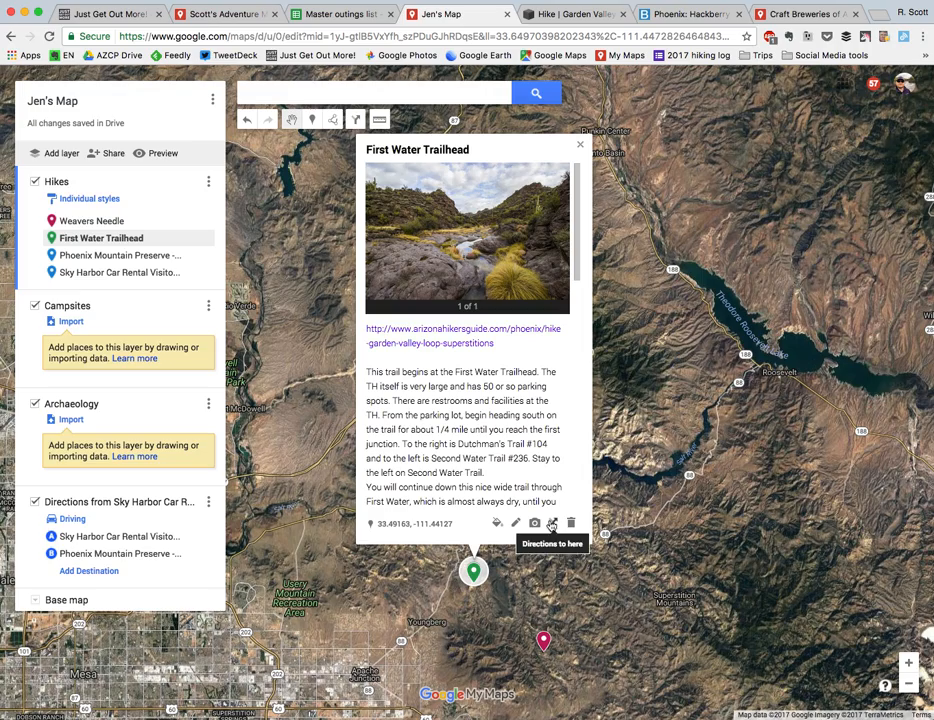
pyautogui.click(535, 599)
pyautogui.click(908, 683)
pyautogui.moveTo(387, 516); pyautogui.dragTo(533, 495)
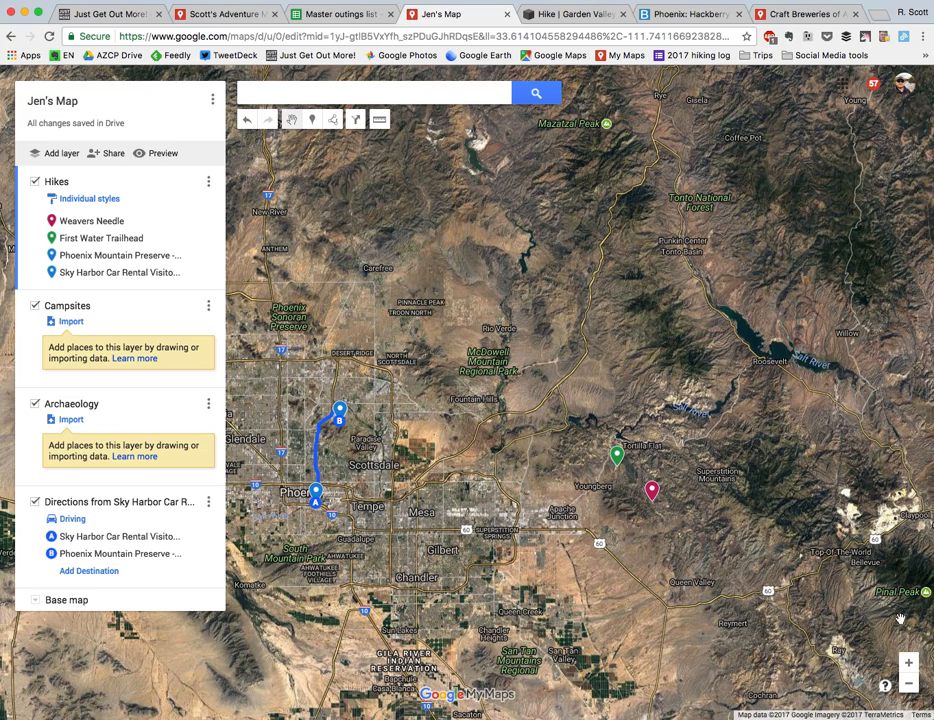
pyautogui.click(908, 684)
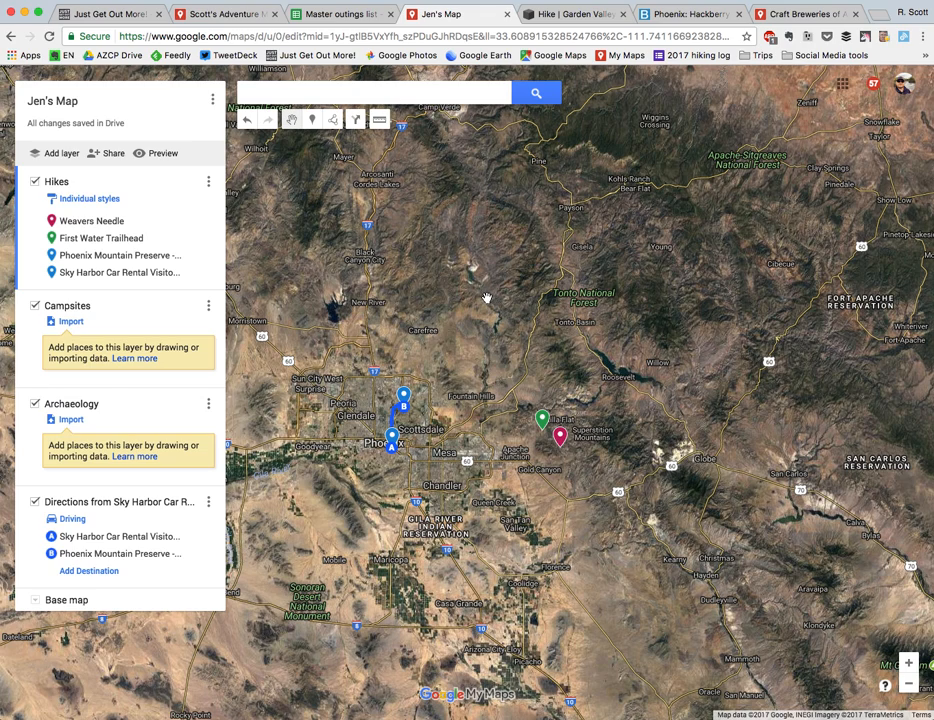
pyautogui.moveTo(352, 335); pyautogui.dragTo(448, 300)
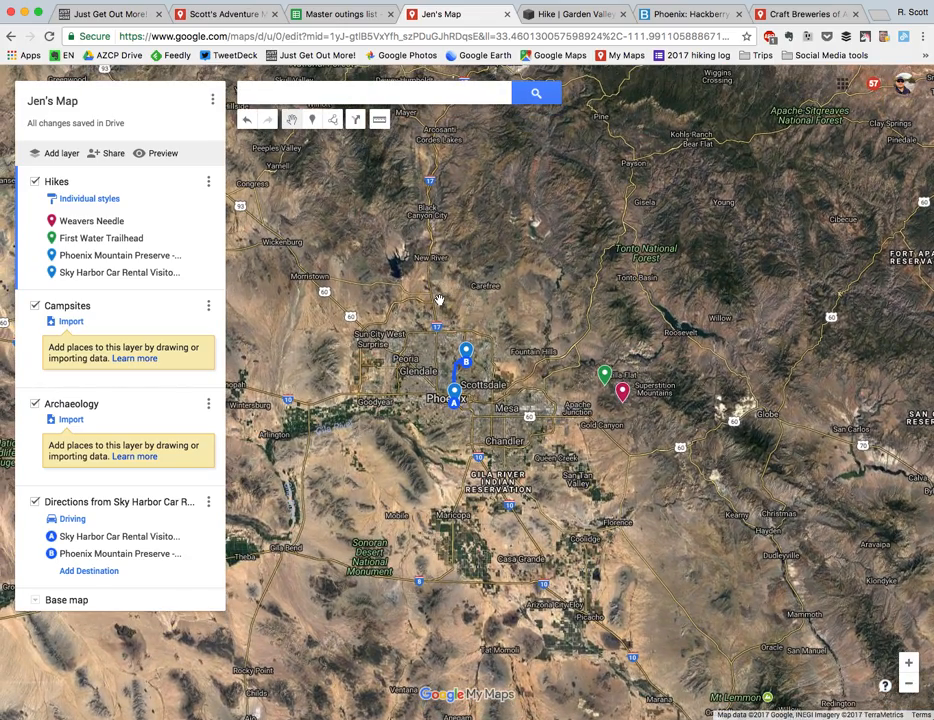